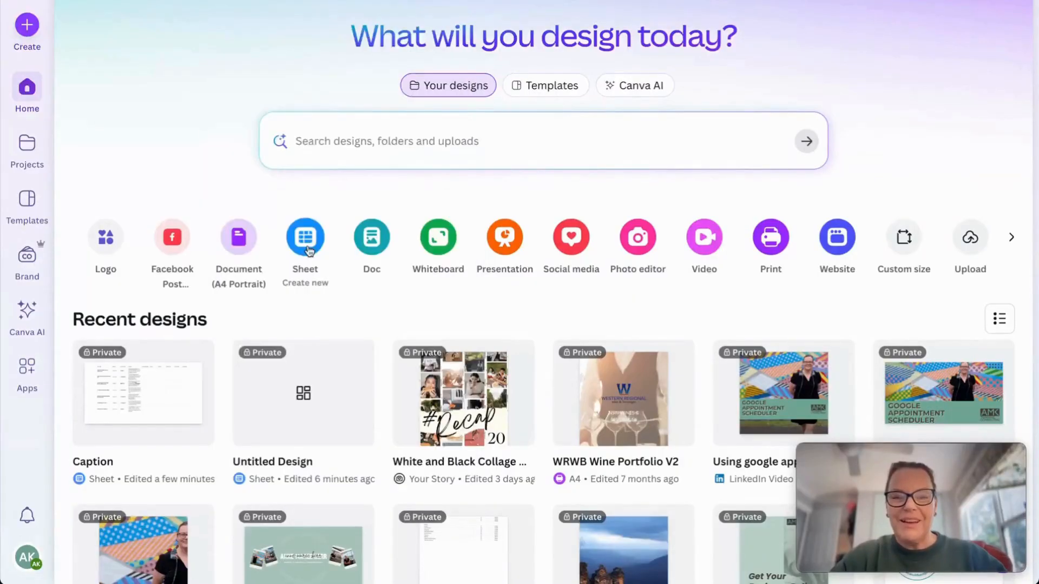
Create a new blank sheet, look through the available sheet templates, and collapse the template list
left_click(307, 245)
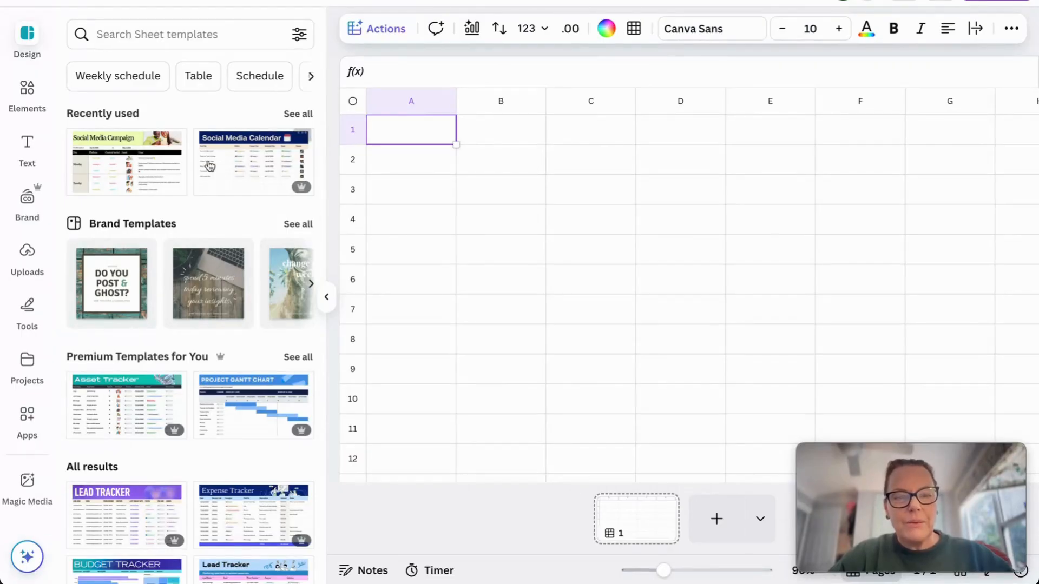
scroll(194, 398, "down", 8)
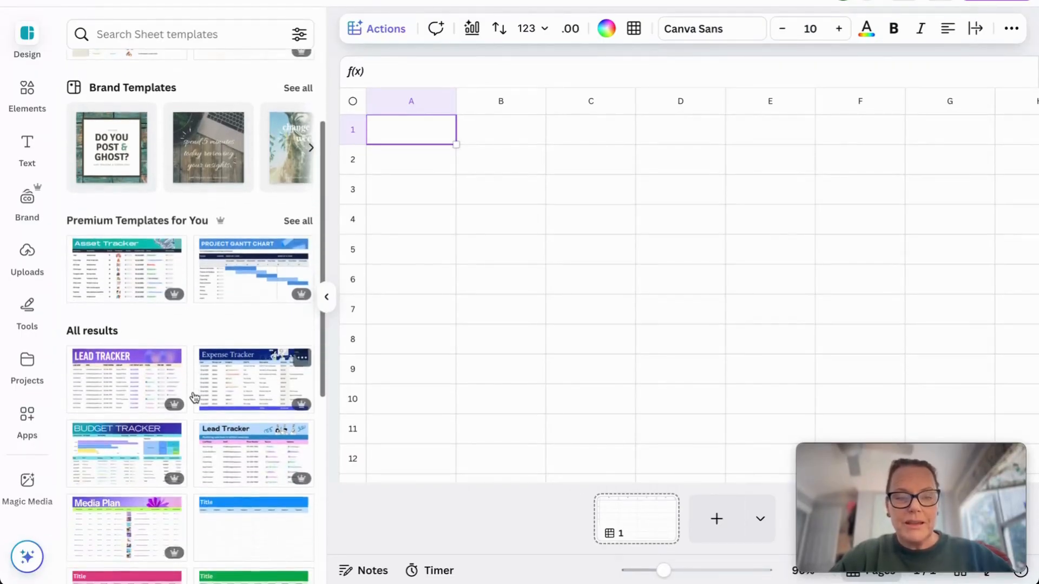
scroll(194, 398, "down", 3)
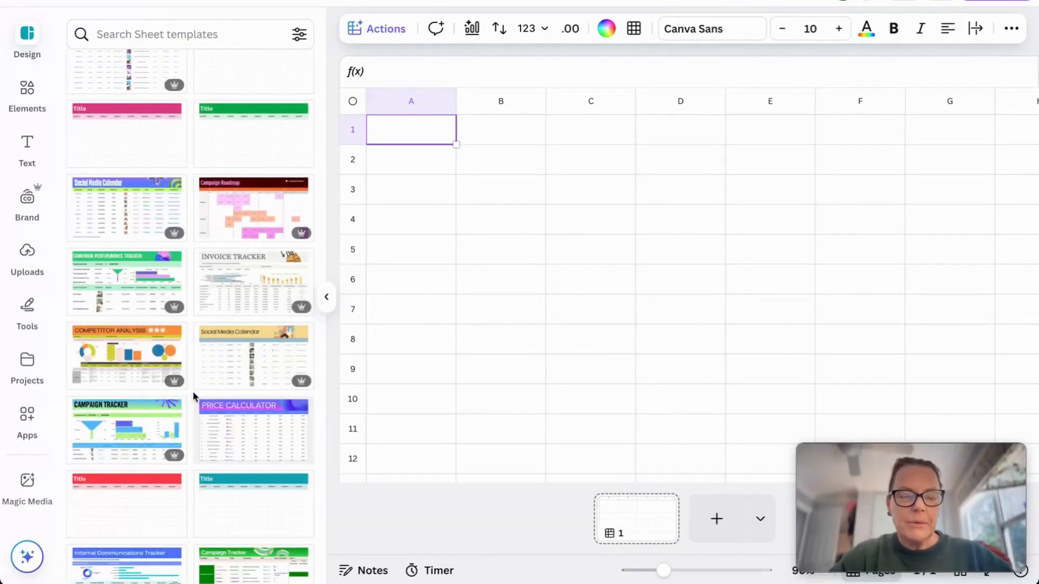
scroll(193, 391, "down", 5)
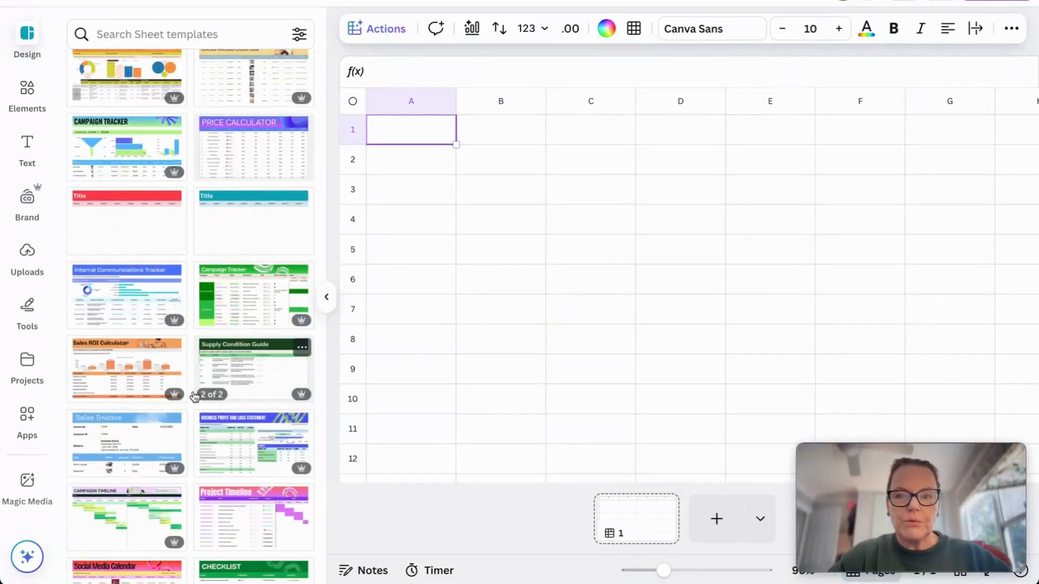
scroll(194, 396, "down", 5)
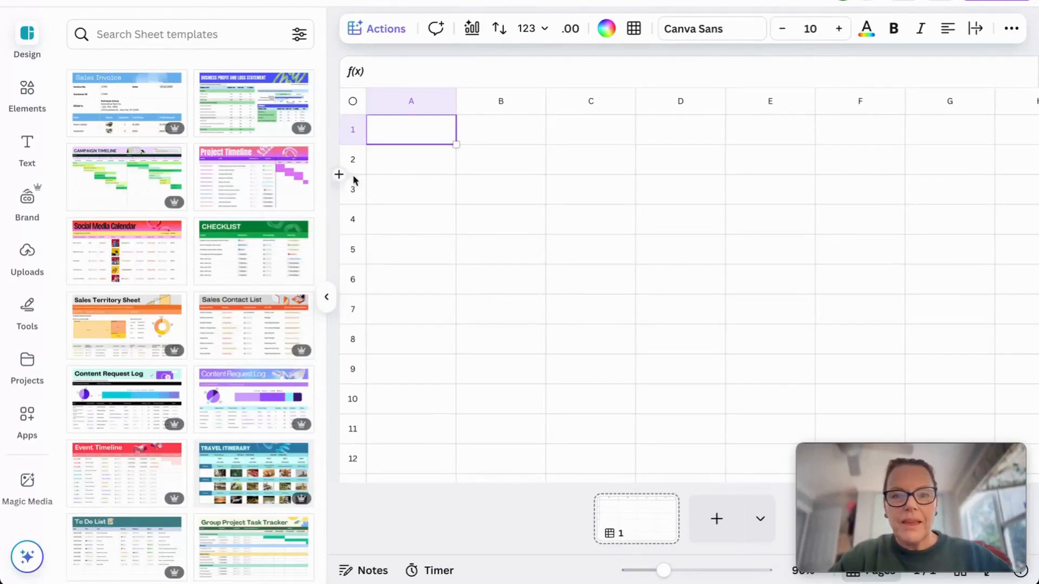
left_click(326, 297)
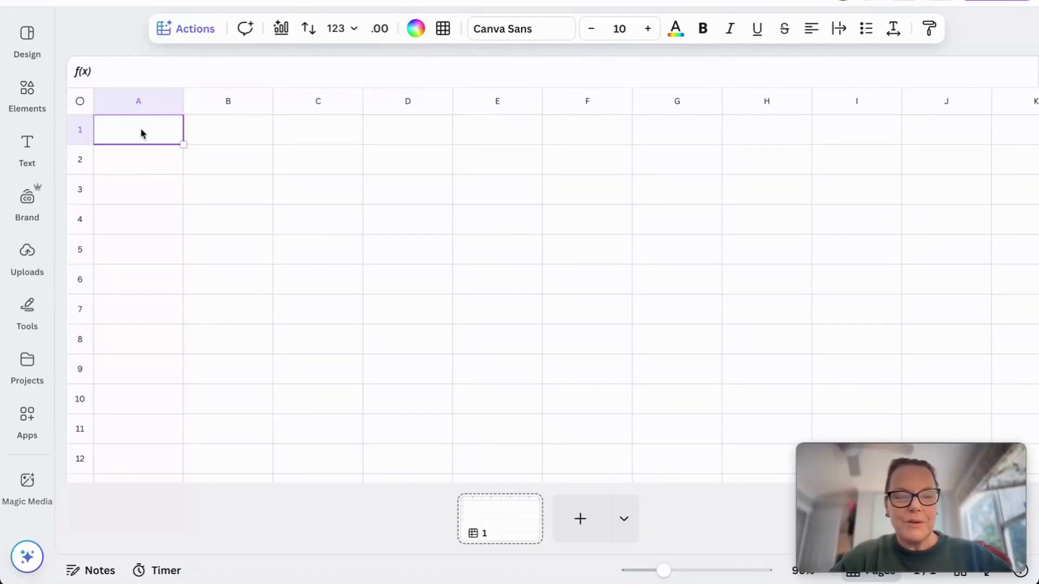
left_click(79, 102)
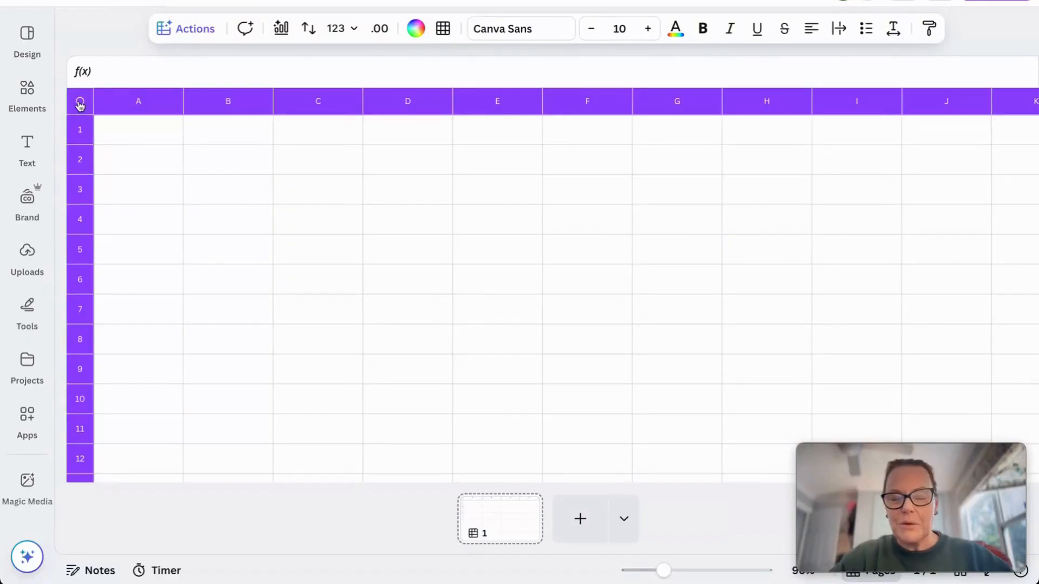
left_click(100, 67)
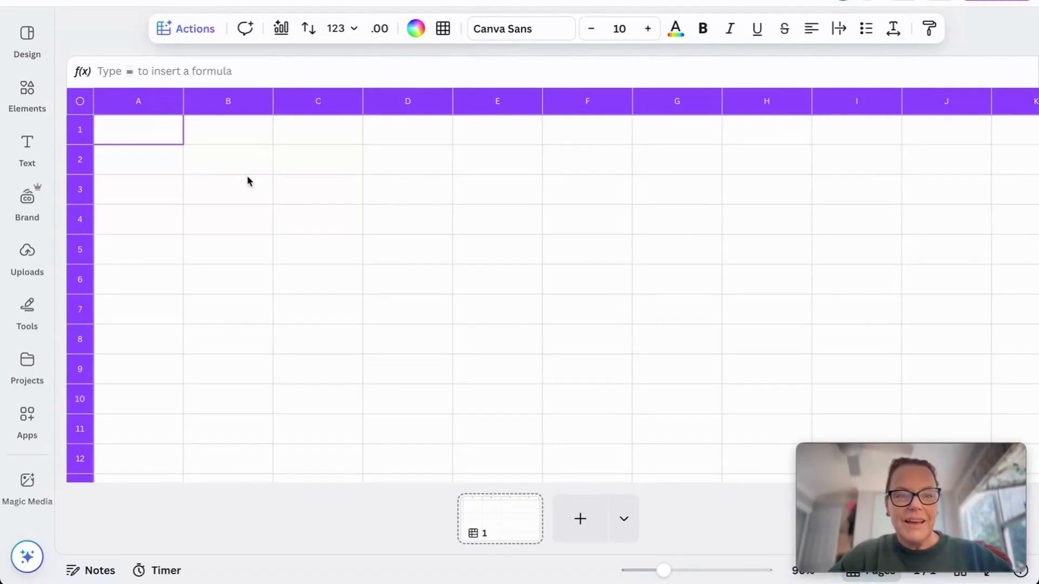
left_click(212, 193)
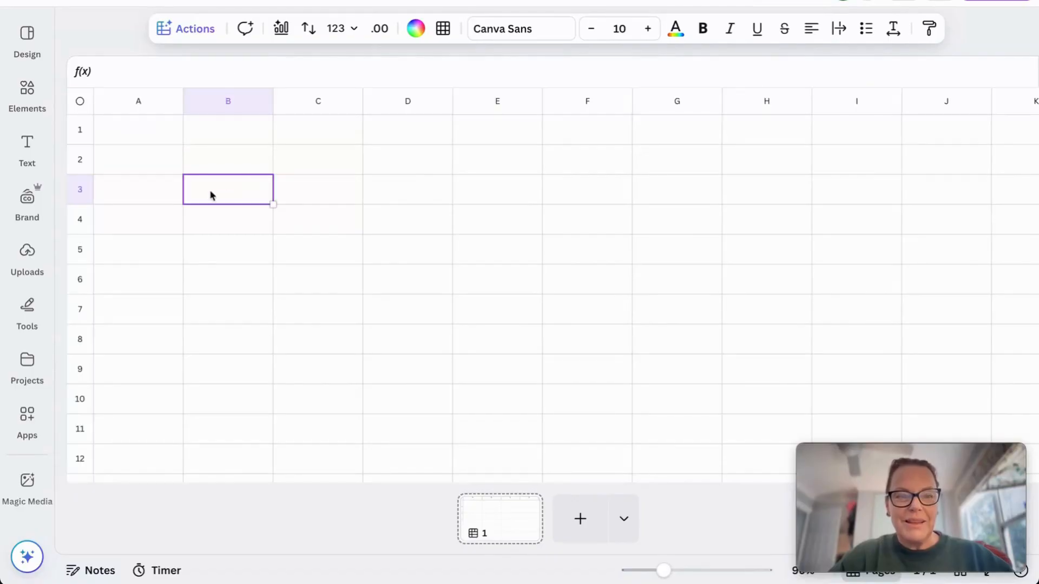
Enter the title "Social Media Calendar" in cell A1 and enlarge column A and row 1 to give it room
left_click(150, 132)
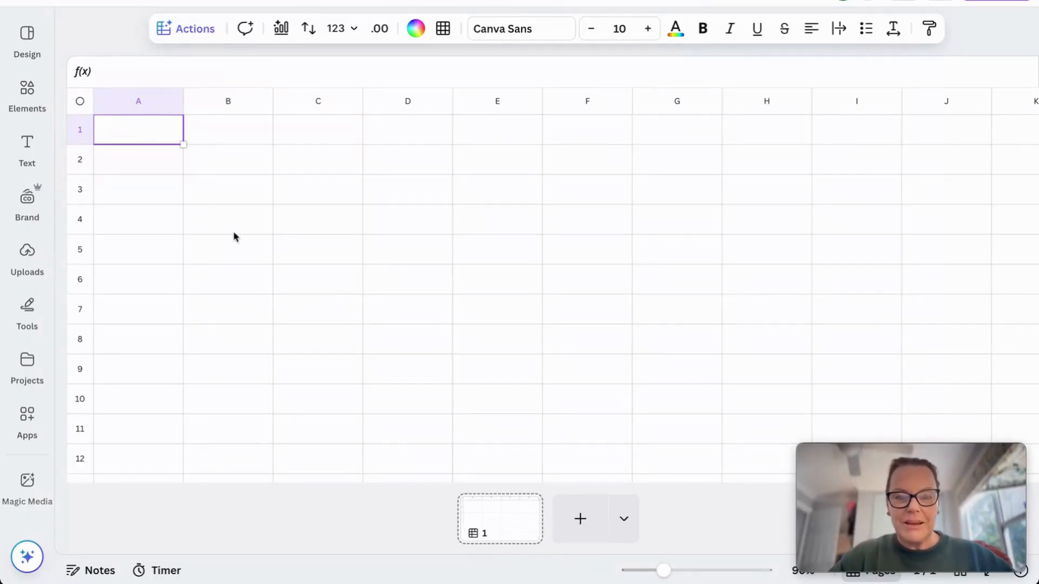
type("S")
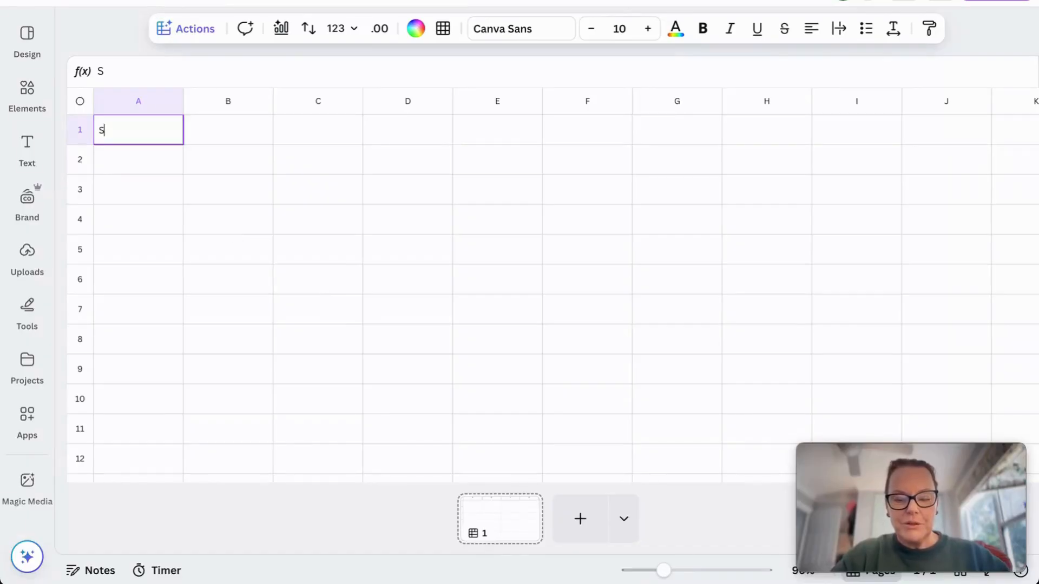
type("ocial Media Calendar")
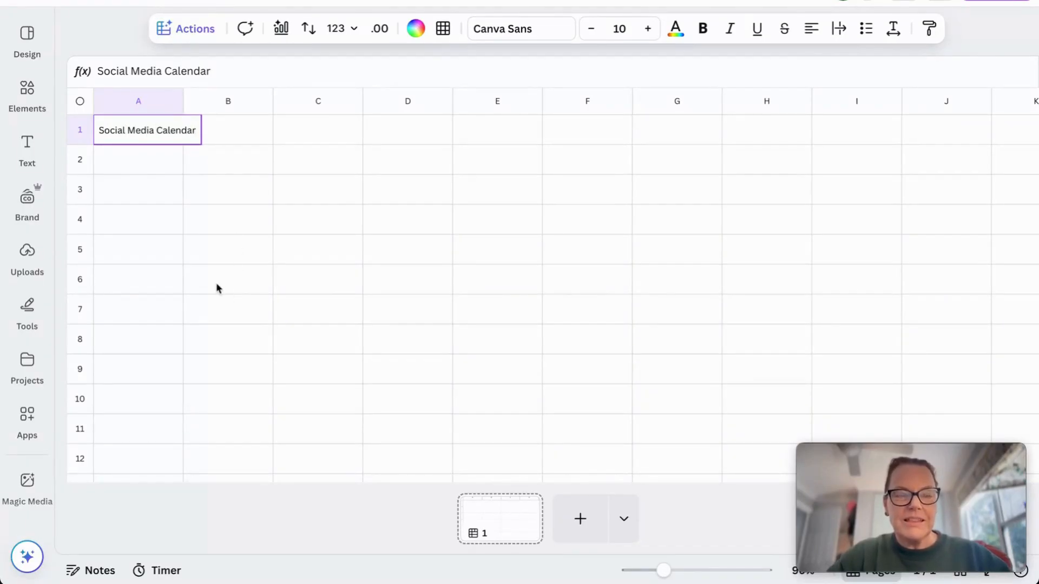
left_click(164, 168)
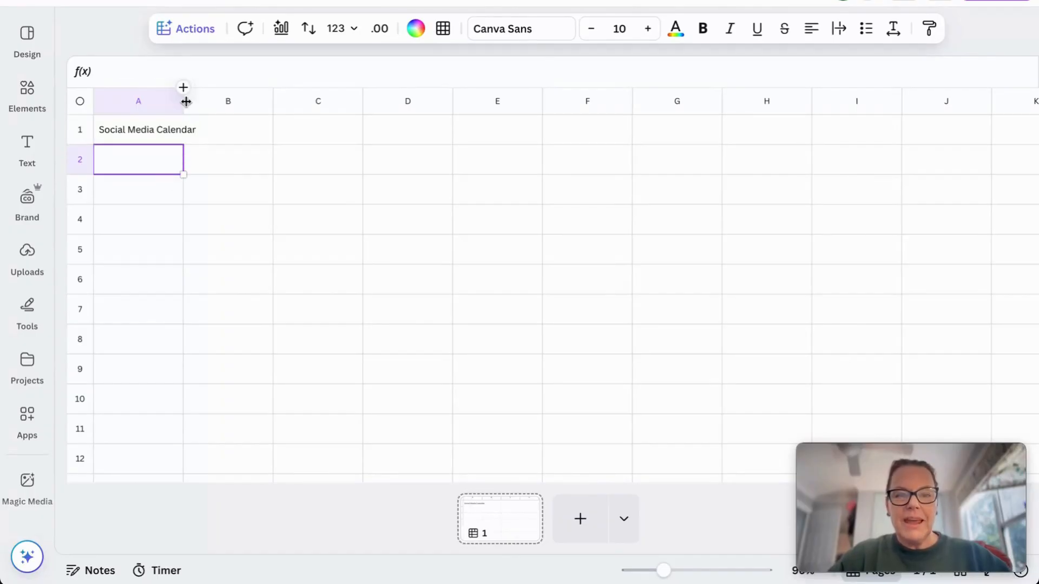
left_click_drag(186, 102, 208, 102)
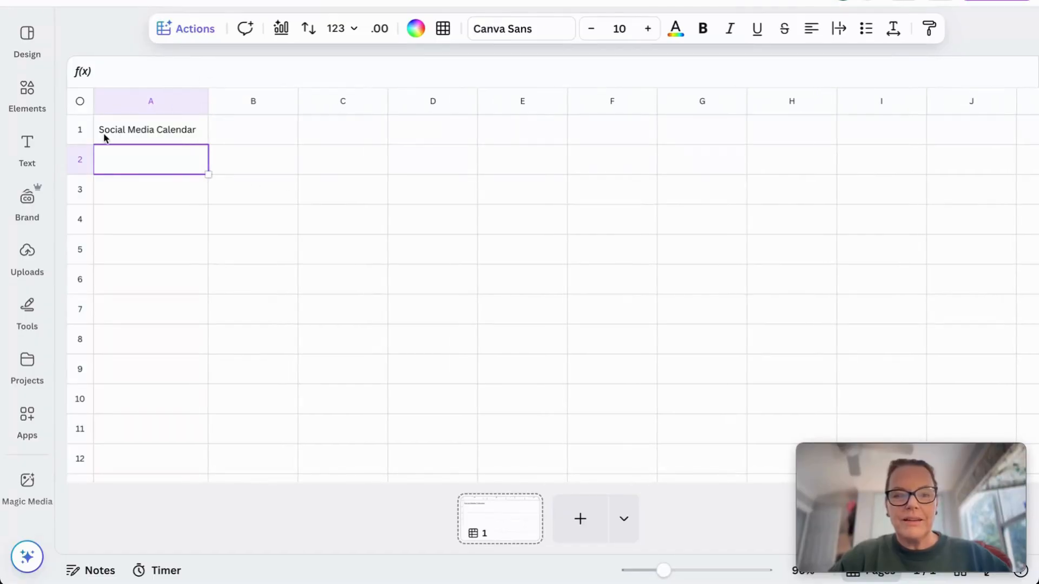
left_click_drag(81, 144, 84, 167)
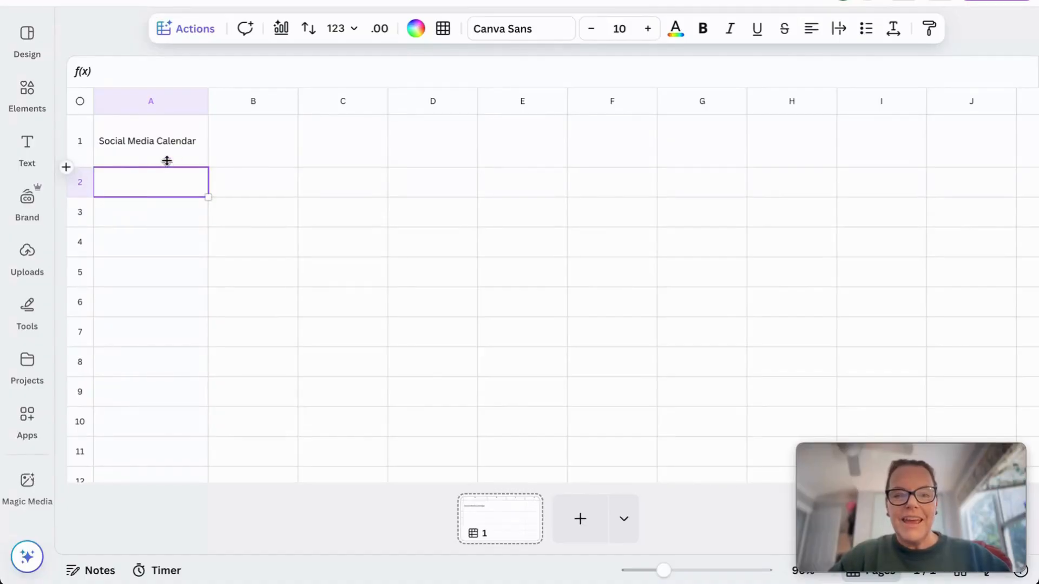
Format the title in A1 as bold, size 24 text in the purple AMK brand colour
left_click(160, 135)
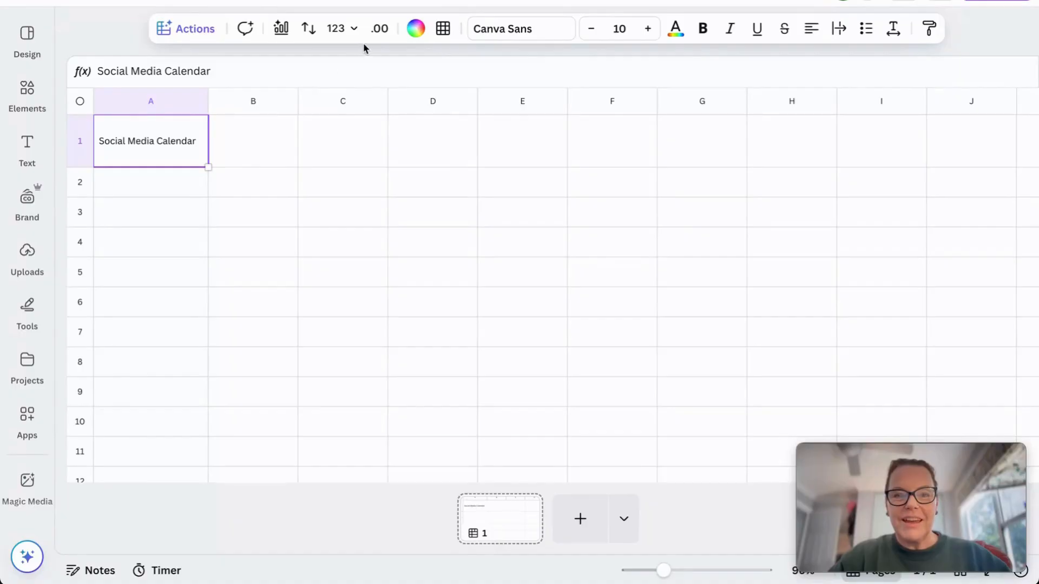
left_click(619, 29)
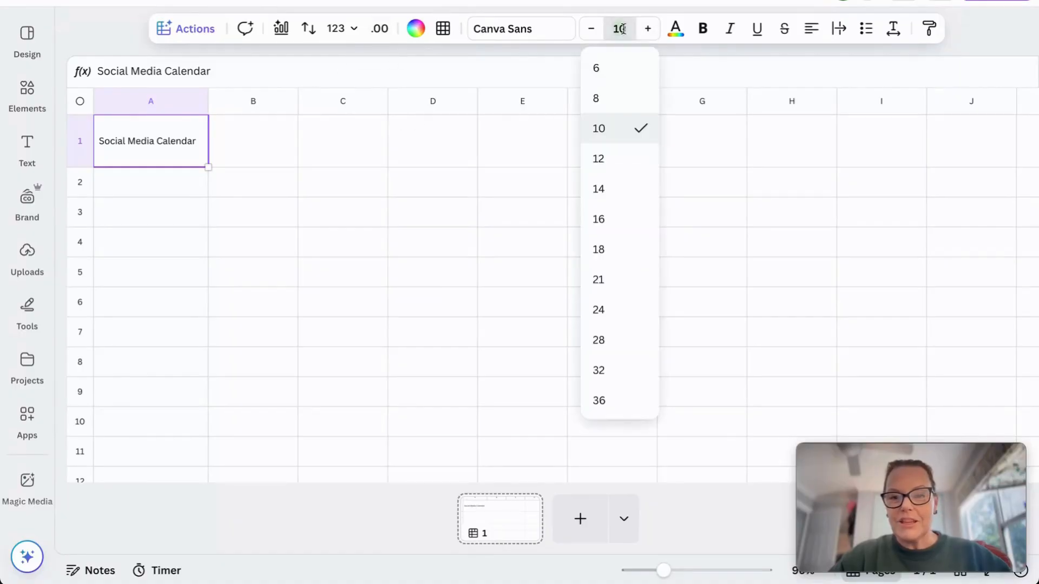
left_click(611, 306)
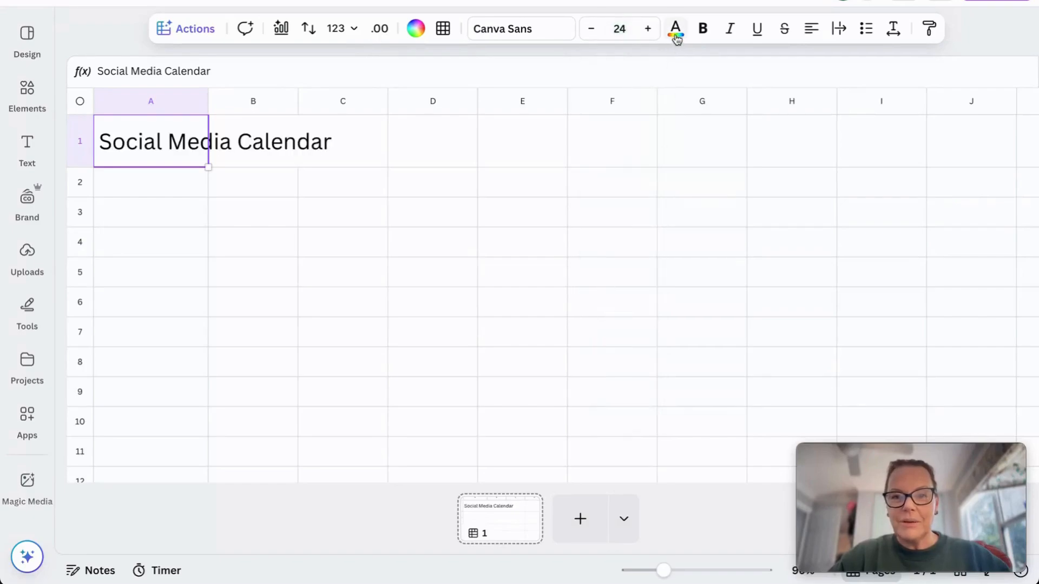
left_click(676, 33)
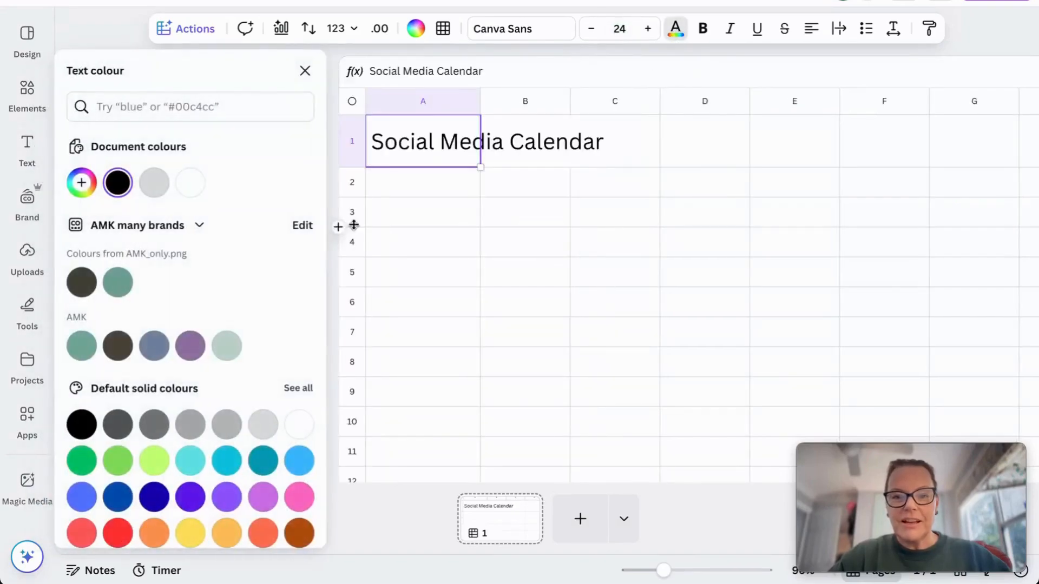
left_click(190, 346)
left_click(528, 248)
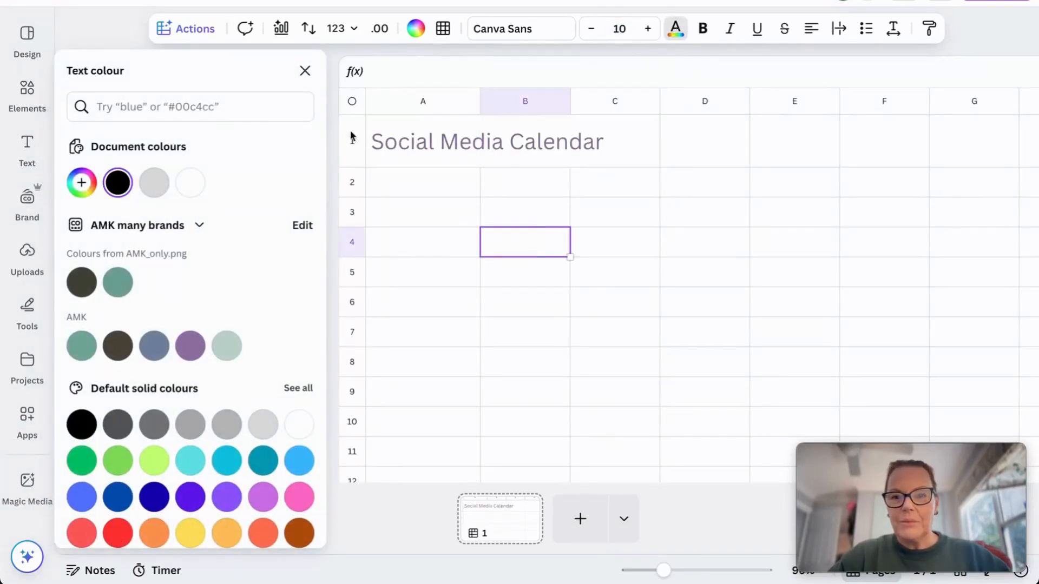
left_click(403, 130)
left_click(704, 30)
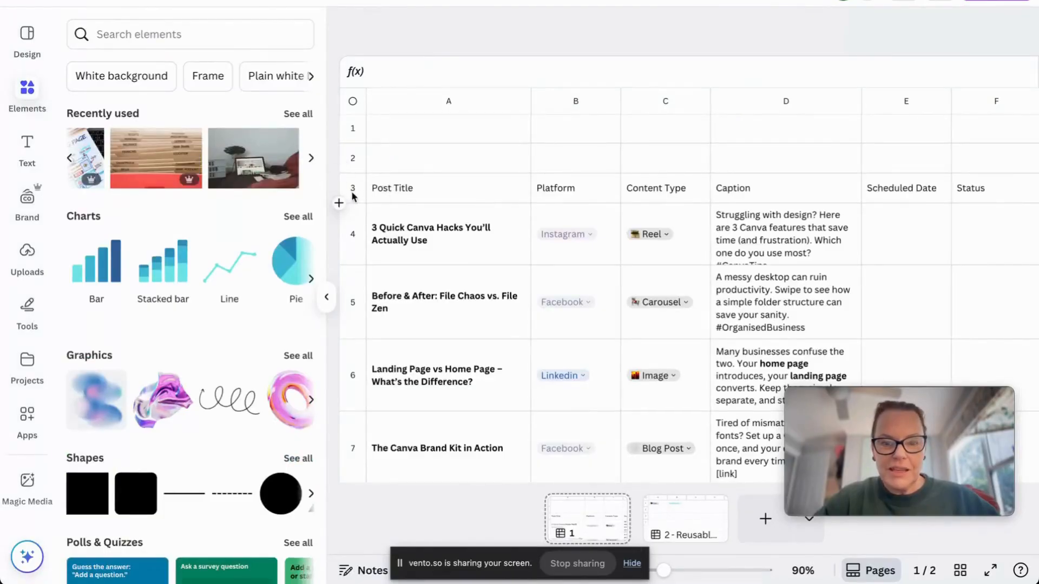
Copy the heading row, Post Title through Assigned to, from row 3 of the existing calendar sheet and paste it starting at A2
left_click(349, 188)
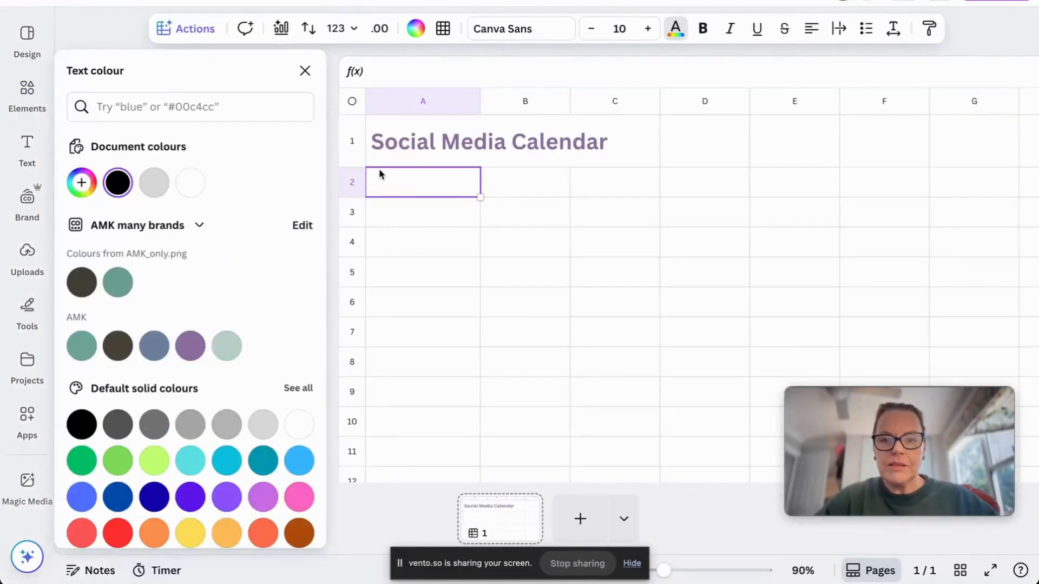
key("ctrl+v")
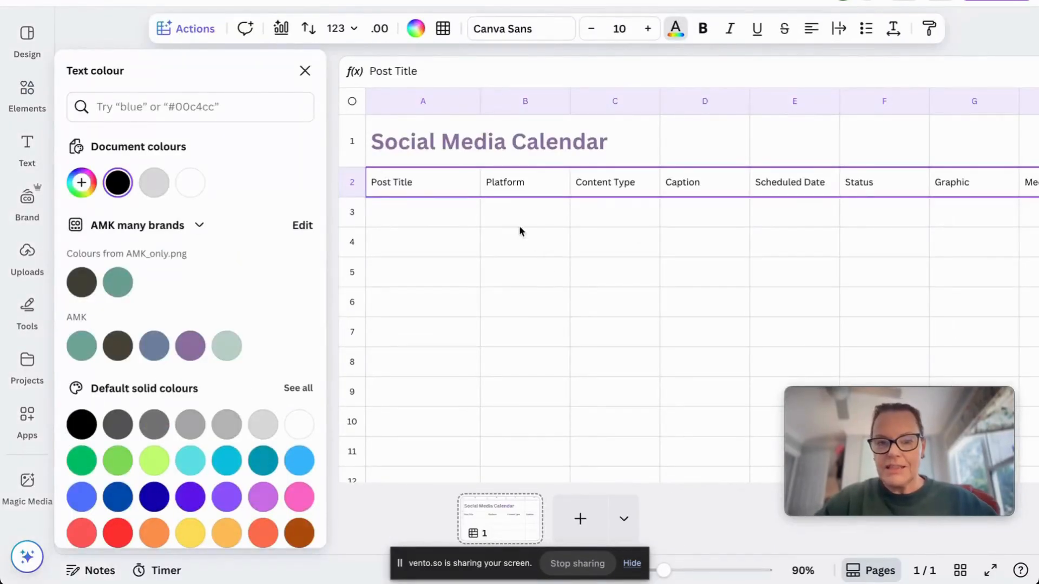
left_click(478, 219)
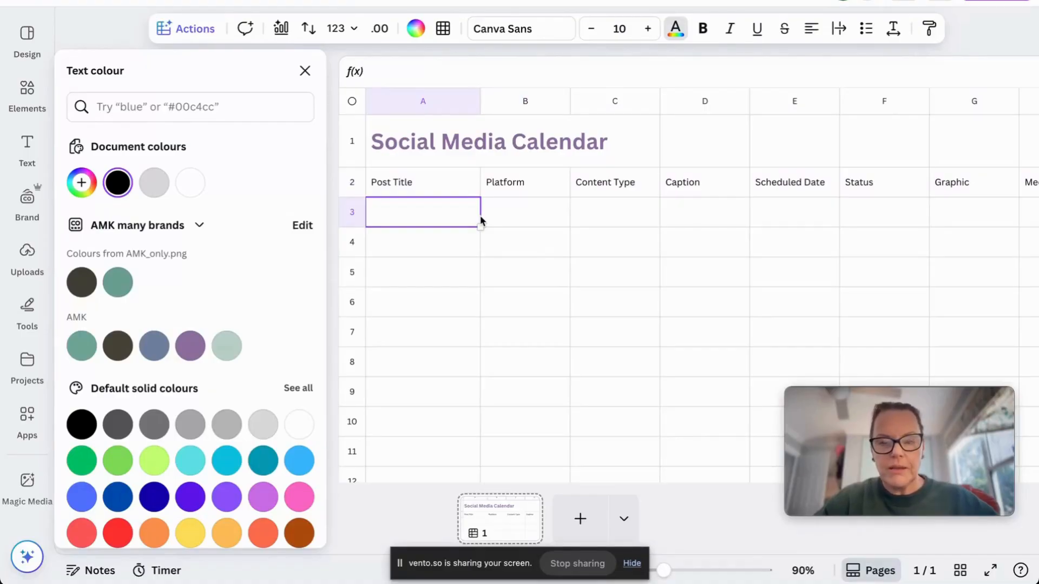
left_click(437, 182)
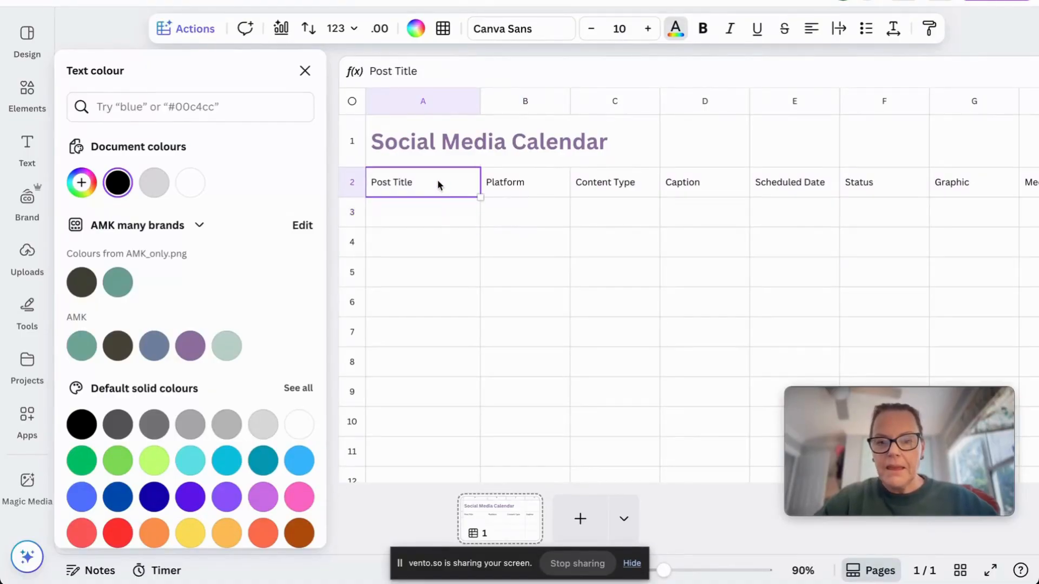
scroll(608, 205, "right", 5)
scroll(607, 205, "right", 3)
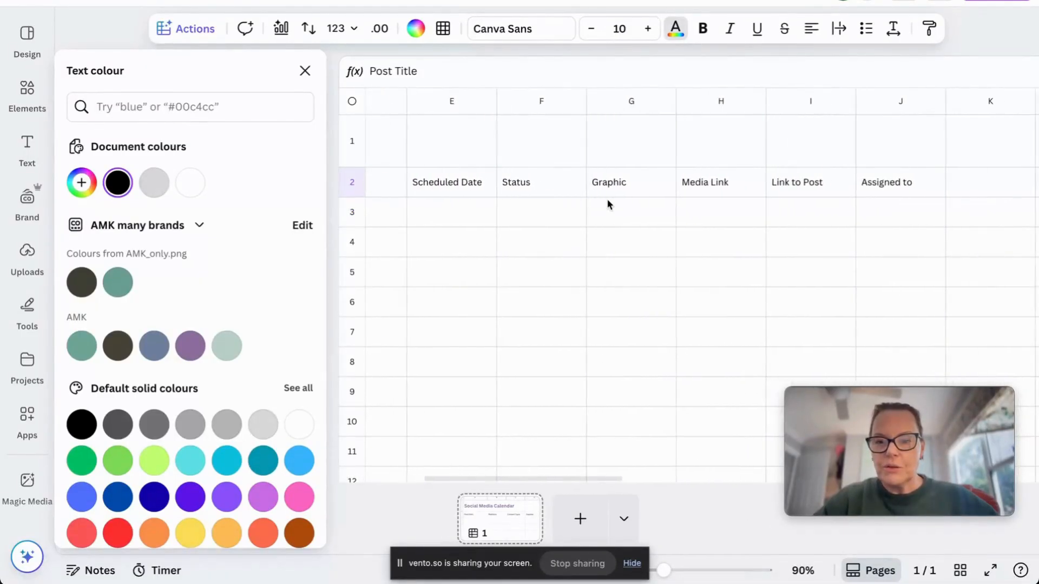
left_click(832, 181, "shift")
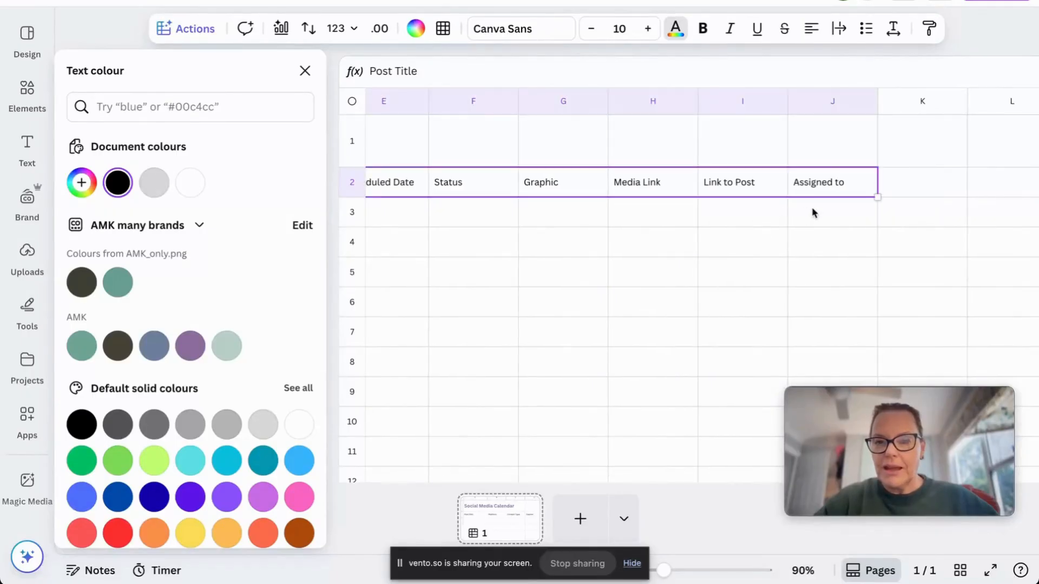
scroll(677, 221, "left", 8)
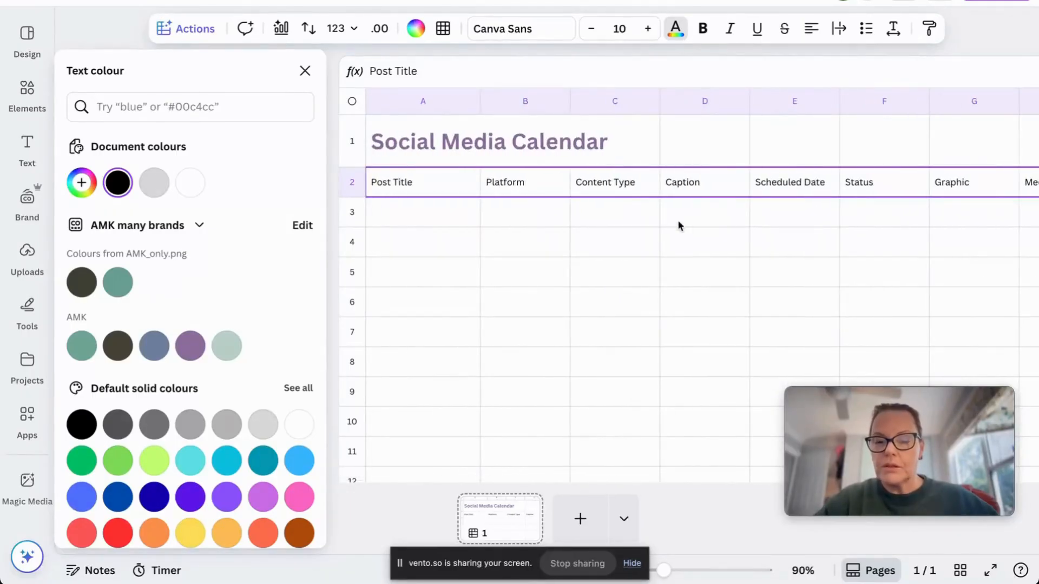
Fill the heading cells A2 to J2 with the light green AMK brand colour
left_click(434, 194)
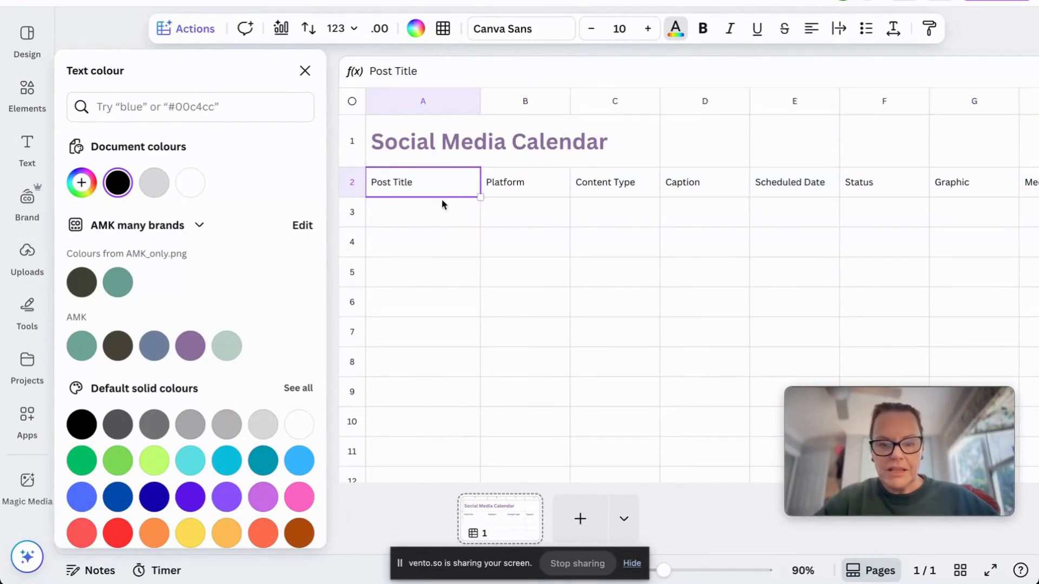
scroll(541, 282, "right", 8)
scroll(543, 287, "right", 1)
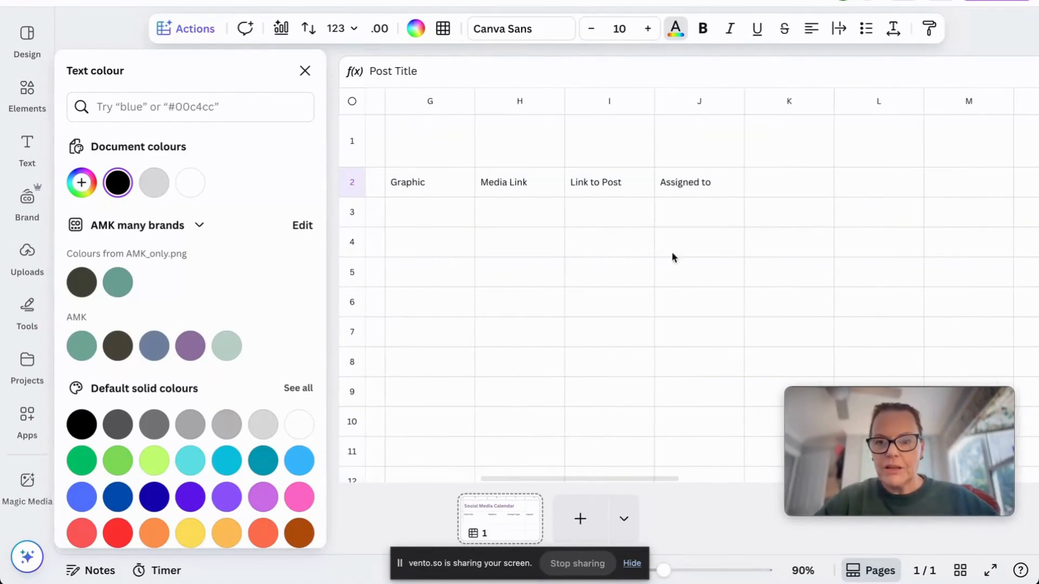
left_click(699, 182, "shift")
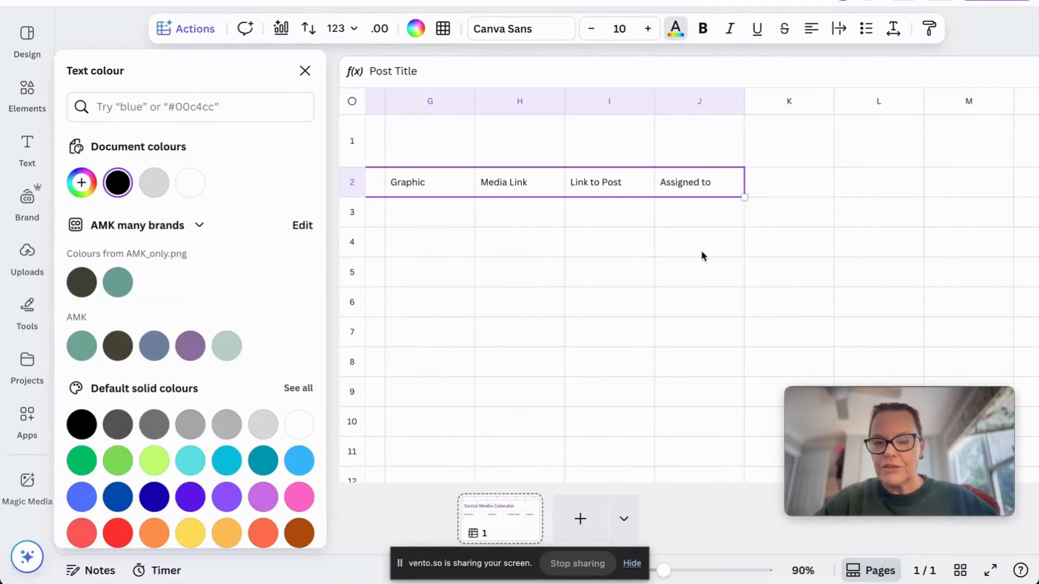
scroll(700, 250, "left", 9)
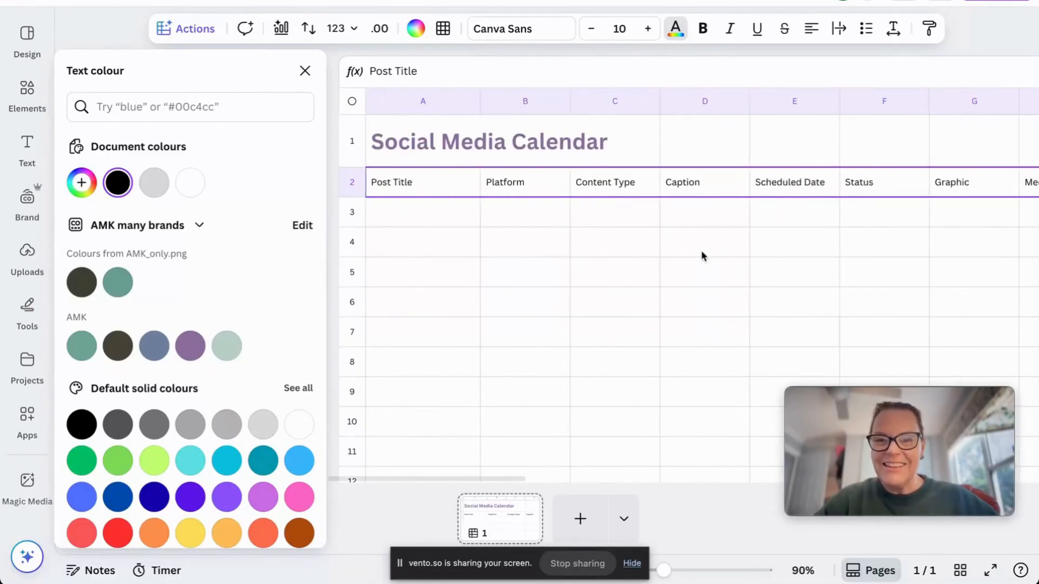
left_click(415, 28)
left_click(226, 345)
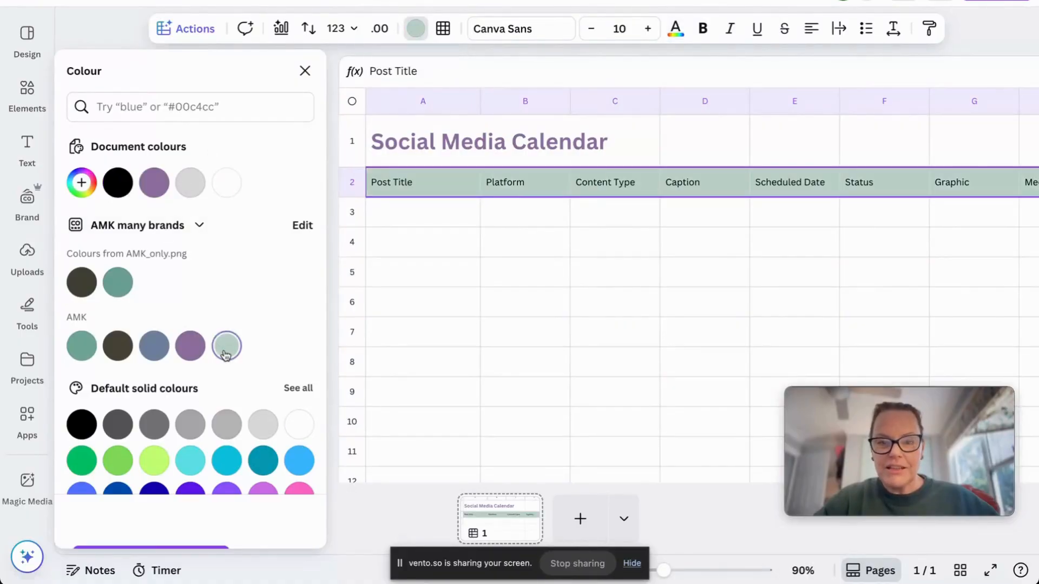
Format the row 2 headings as bold white size 12 text and widen column E to fit the Scheduled Date heading
left_click(617, 28)
left_click(603, 170)
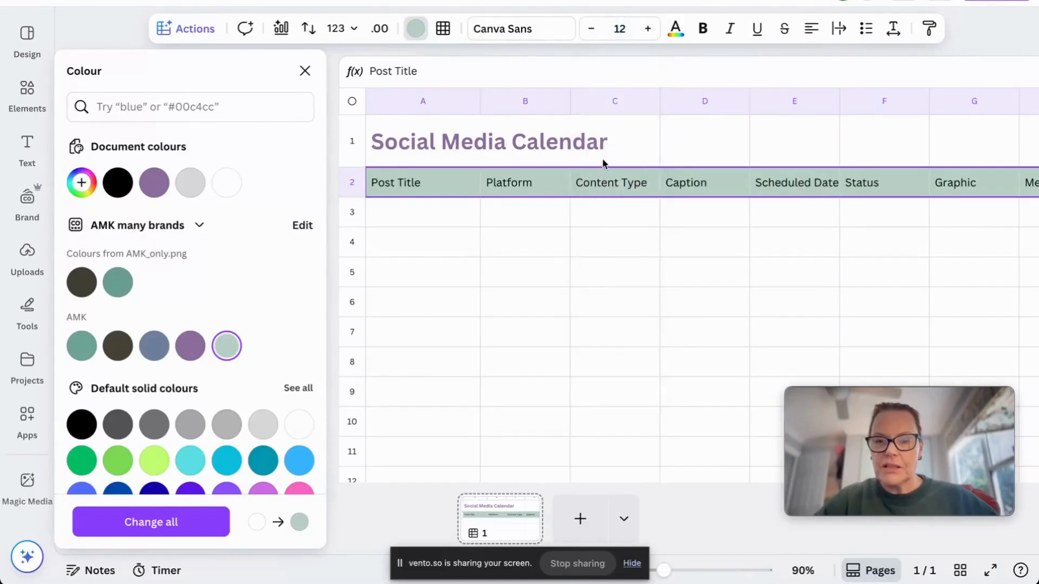
left_click(675, 29)
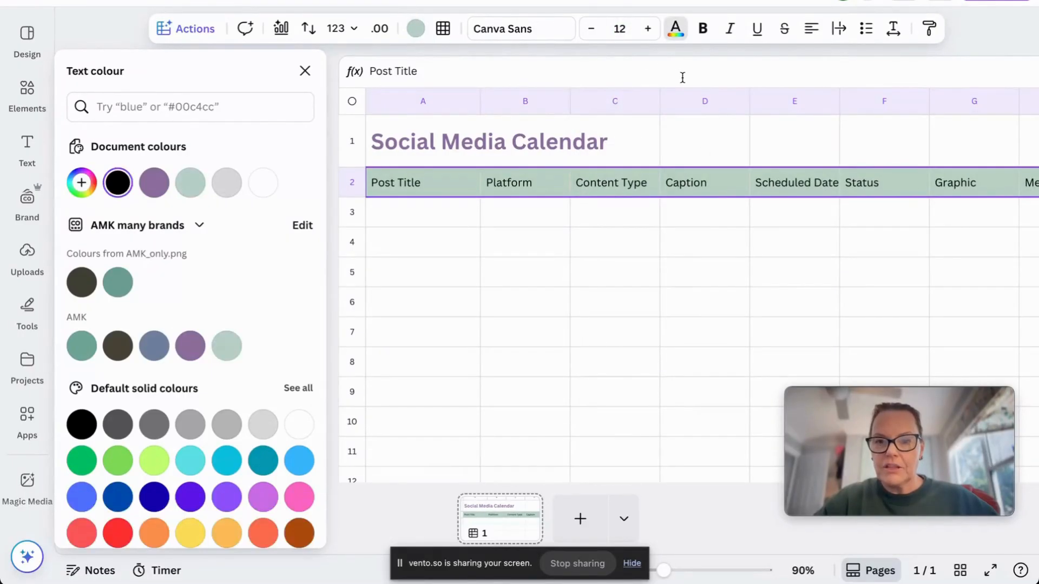
left_click(264, 185)
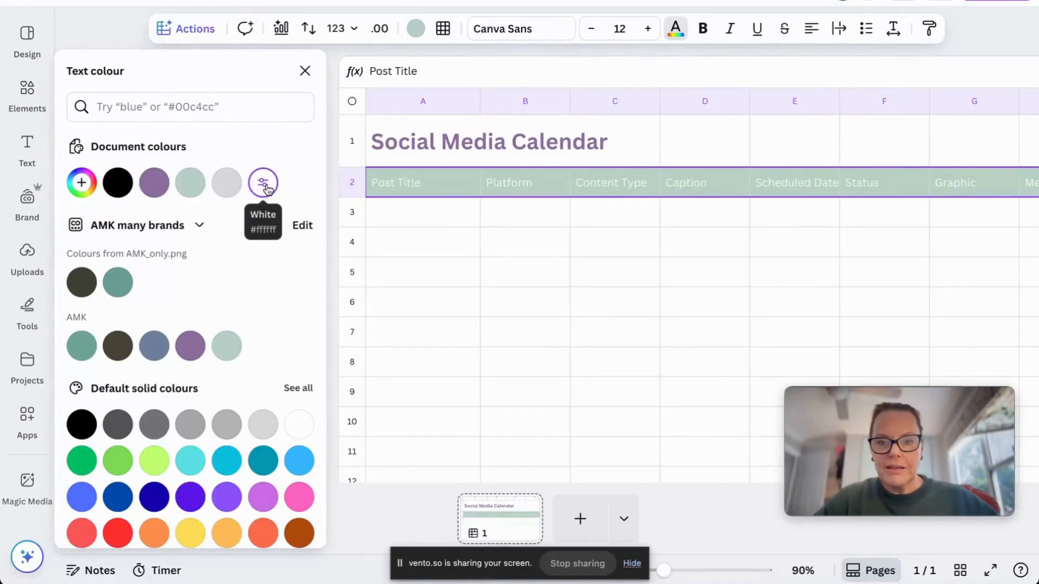
left_click(702, 28)
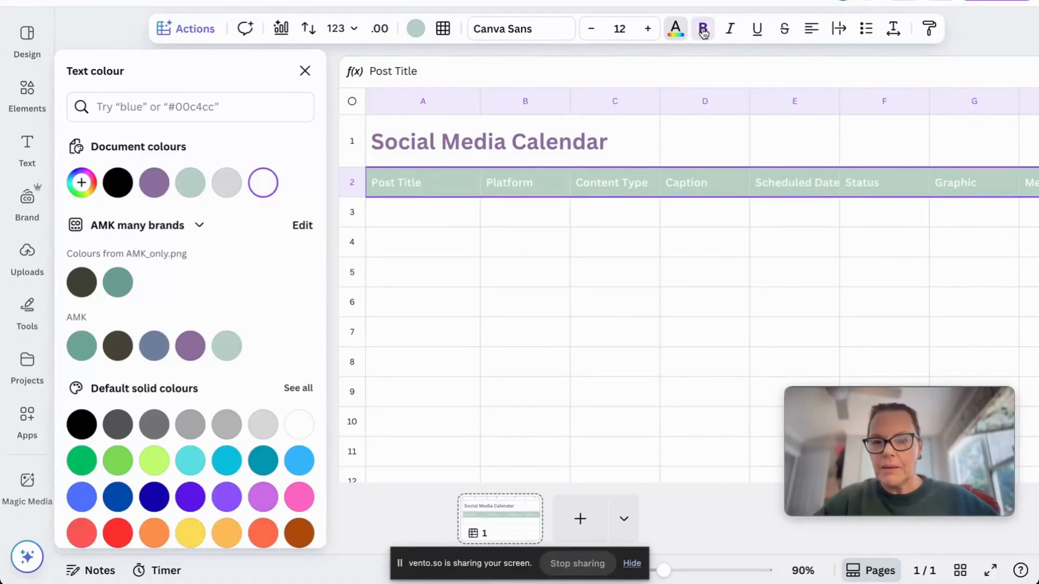
left_click(662, 308)
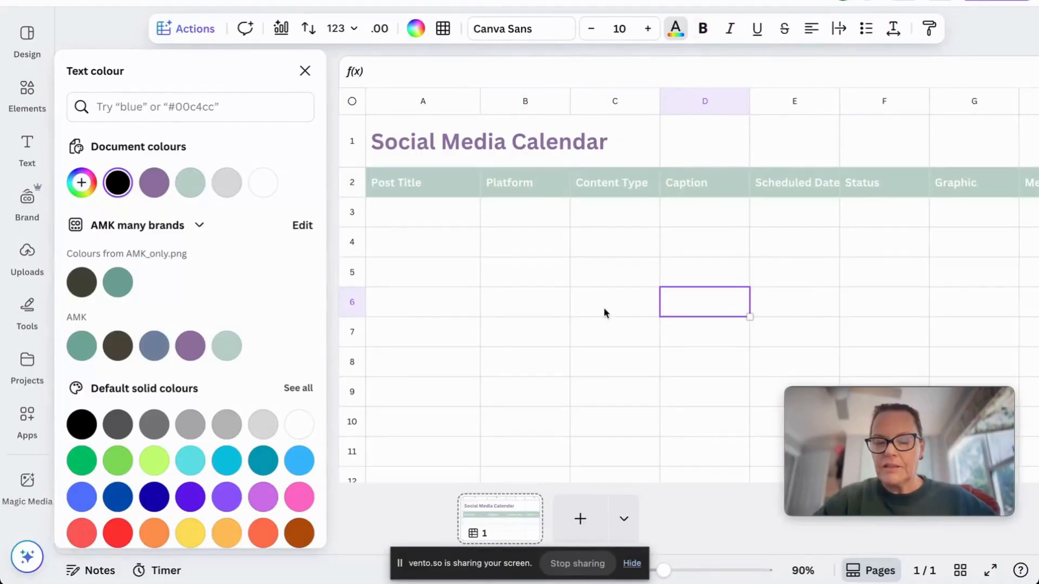
left_click_drag(839, 101, 847, 102)
left_click(815, 250)
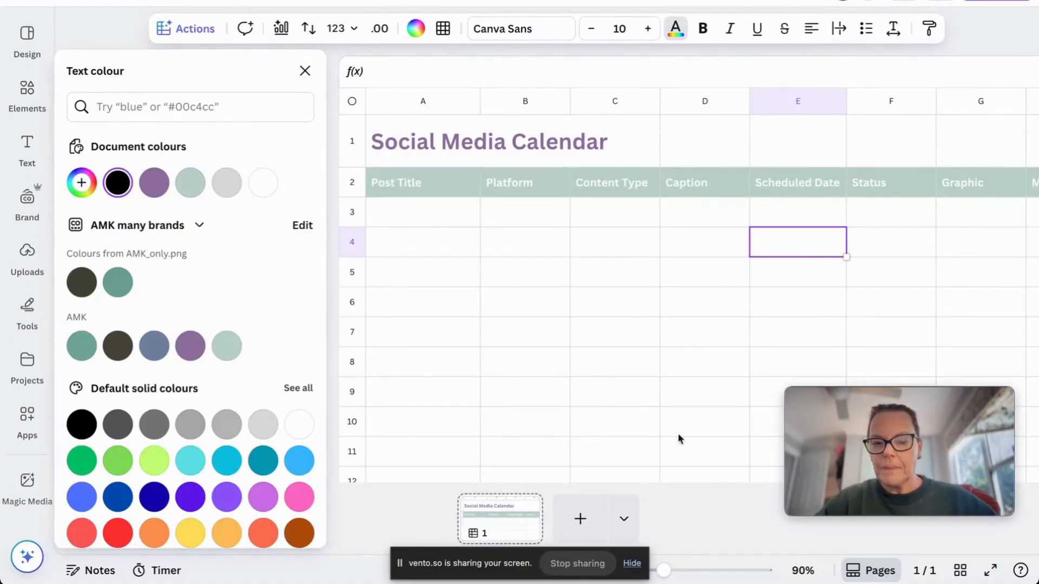
Bring in the seven post titles, 3 Quick Canva Hacks You'll Actually Use through Weekend Canva Playtime, by pasting them into A3 to A9
key("super+Tab")
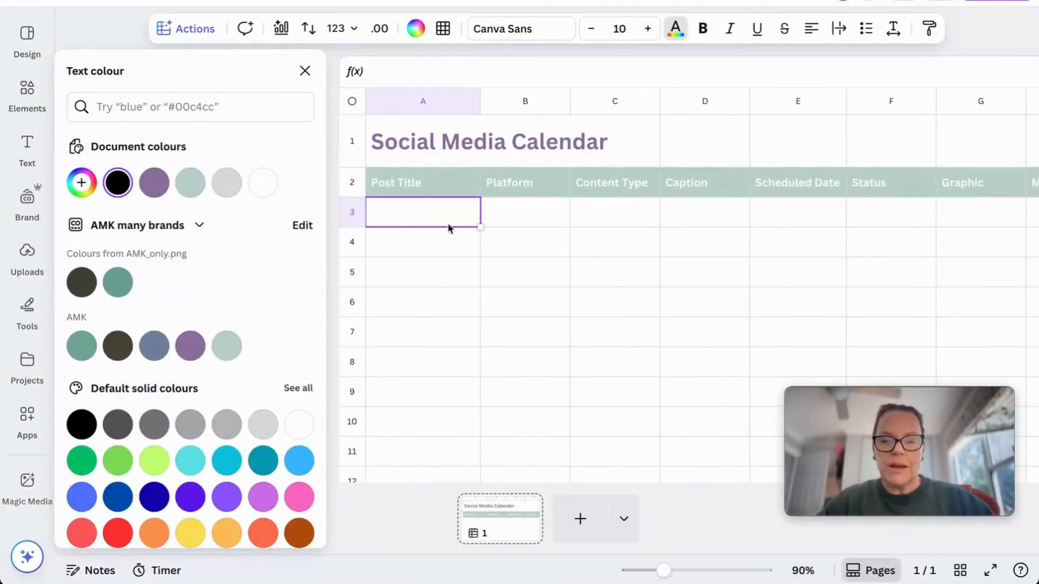
key("ctrl+v")
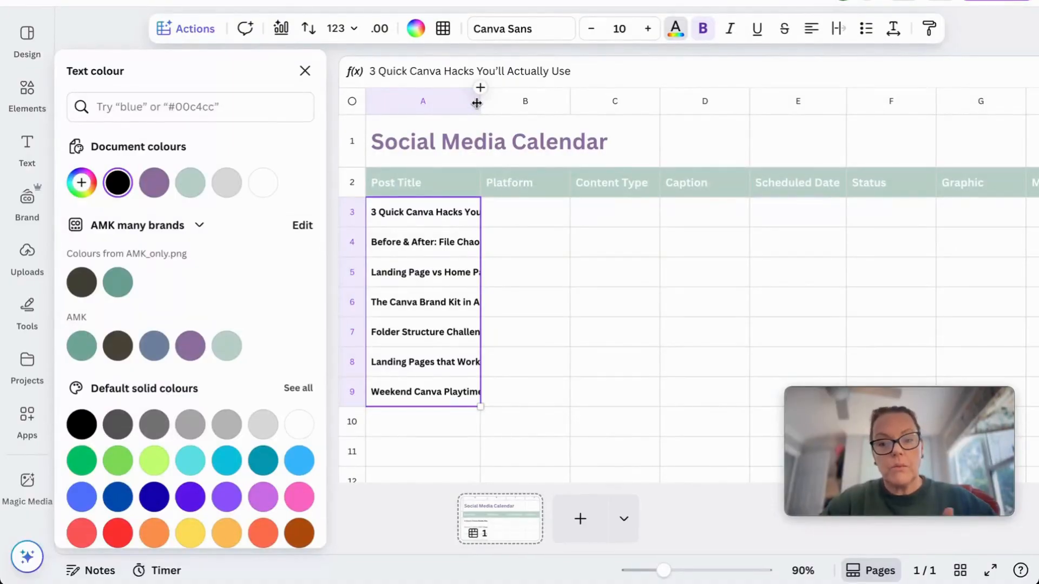
Widen column A and wrap the text of the post titles in A3 to A9
left_click_drag(477, 102, 507, 103)
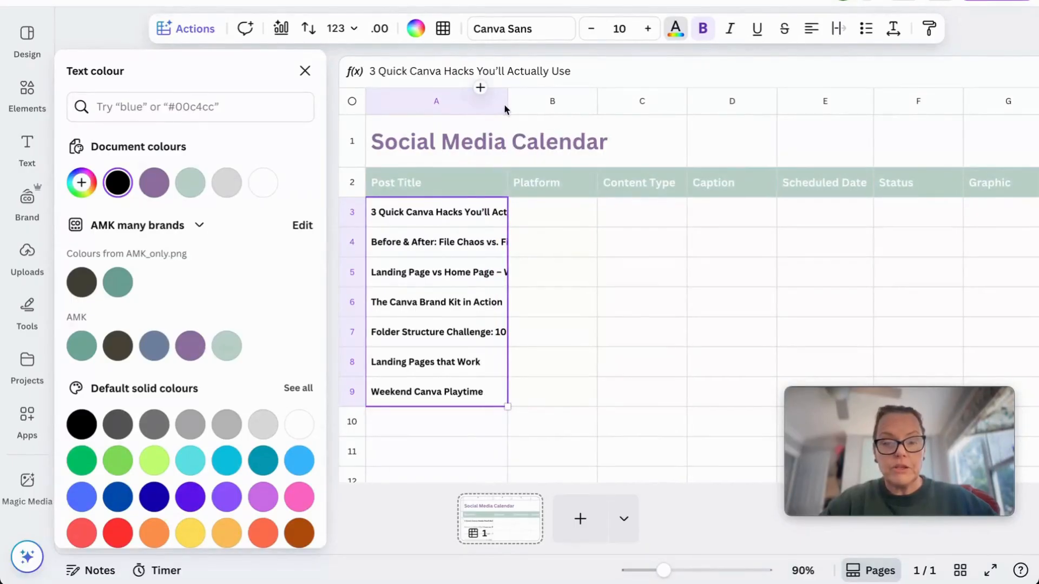
left_click(838, 34)
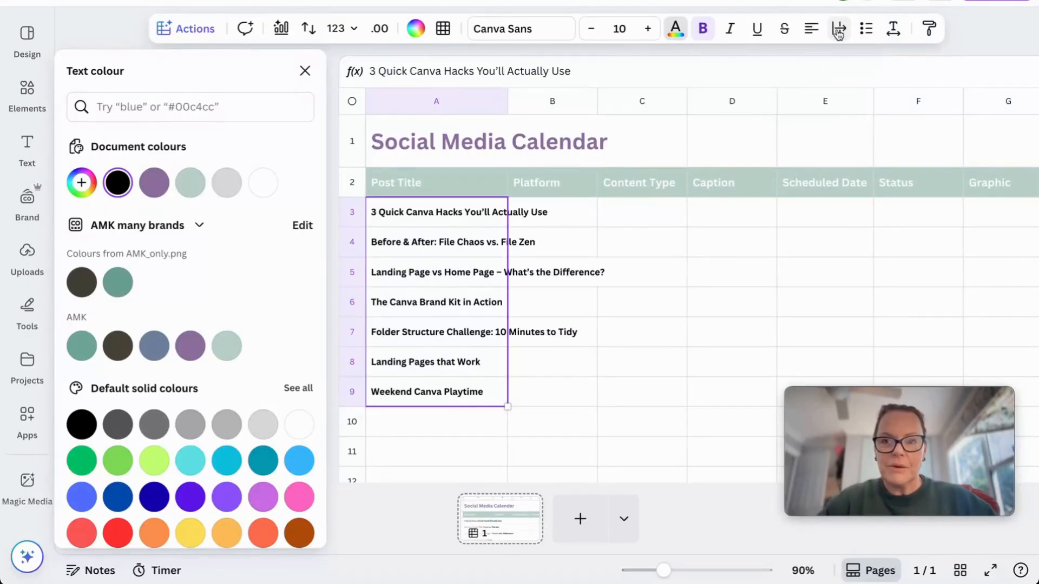
left_click(838, 33)
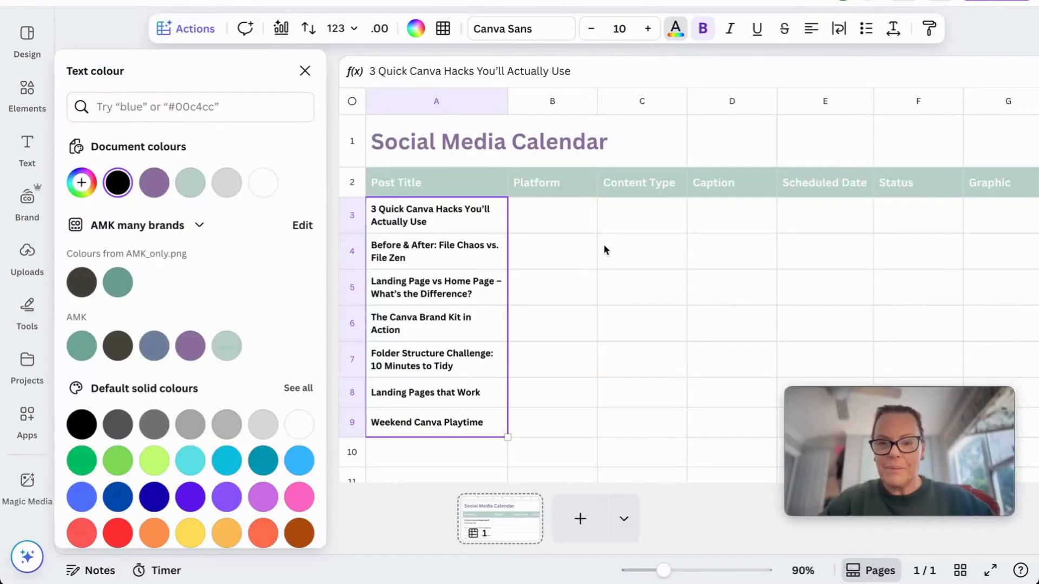
Create a new custom dropdown in the Platform column at cell B5
left_click(547, 219)
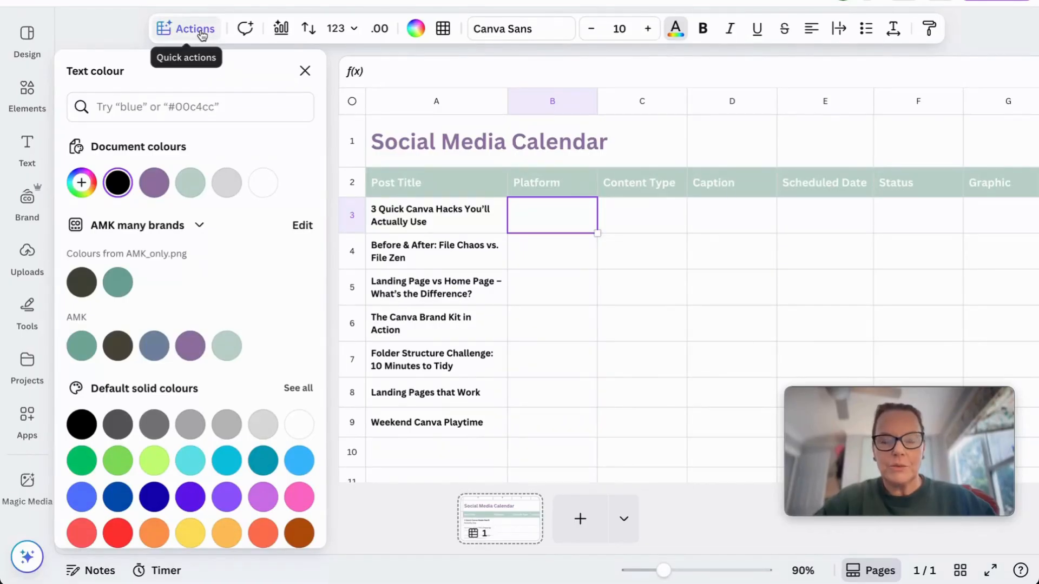
left_click(566, 287)
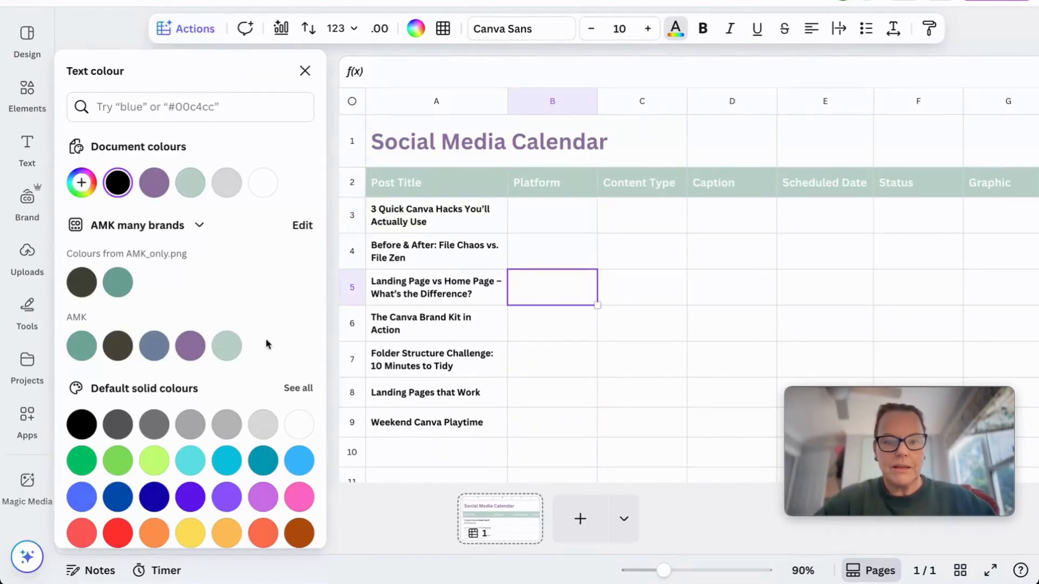
left_click(306, 73)
left_click(200, 31)
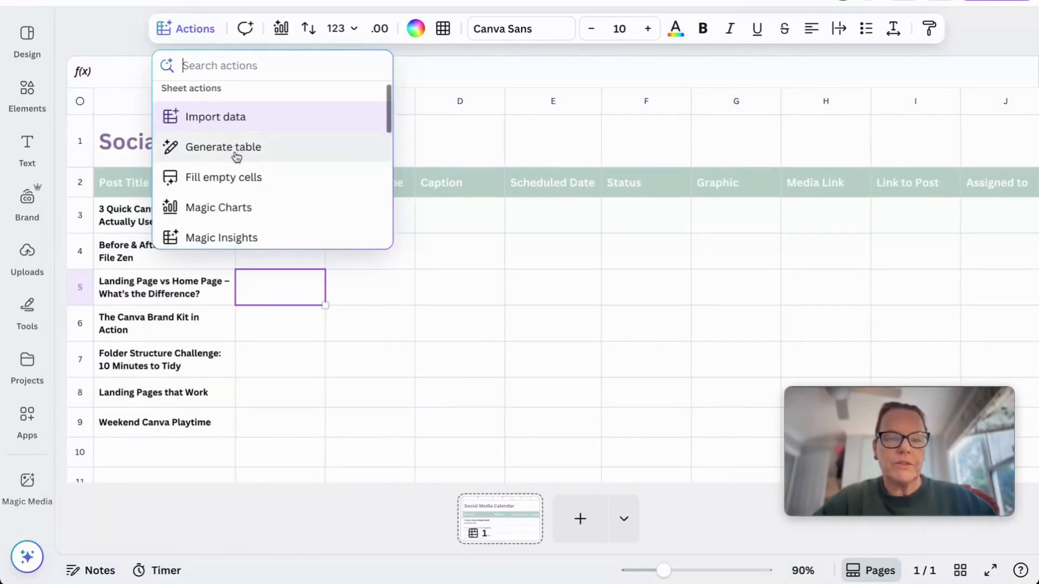
scroll(237, 157, "down", 5)
scroll(236, 157, "down", 6)
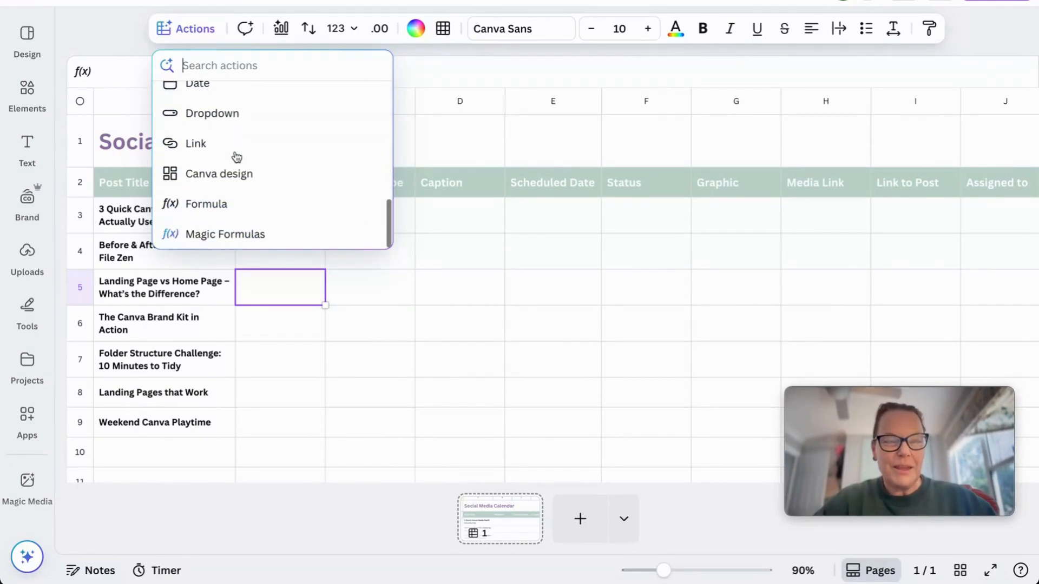
scroll(234, 162, "up", 2)
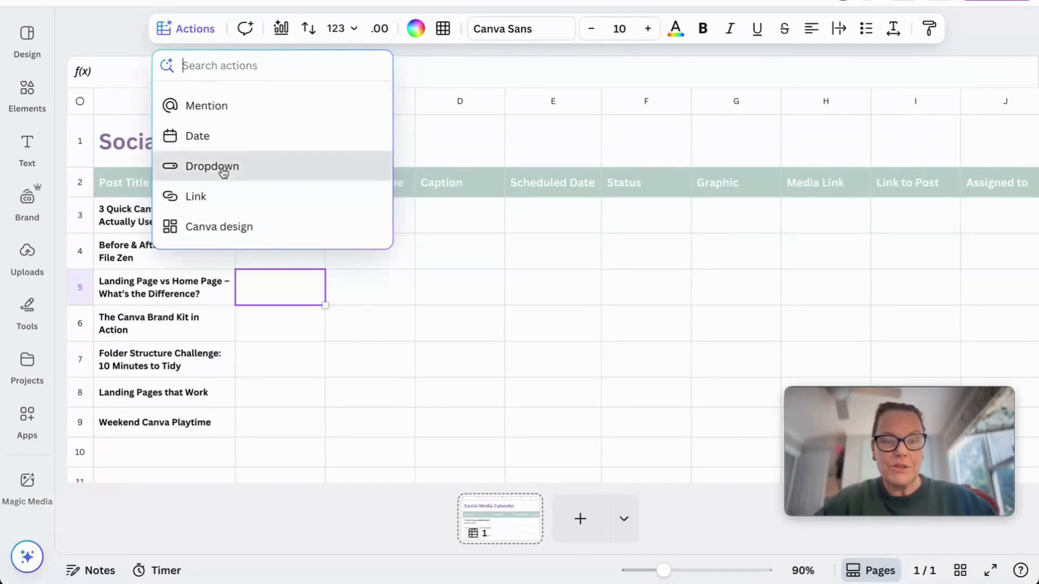
left_click(223, 168)
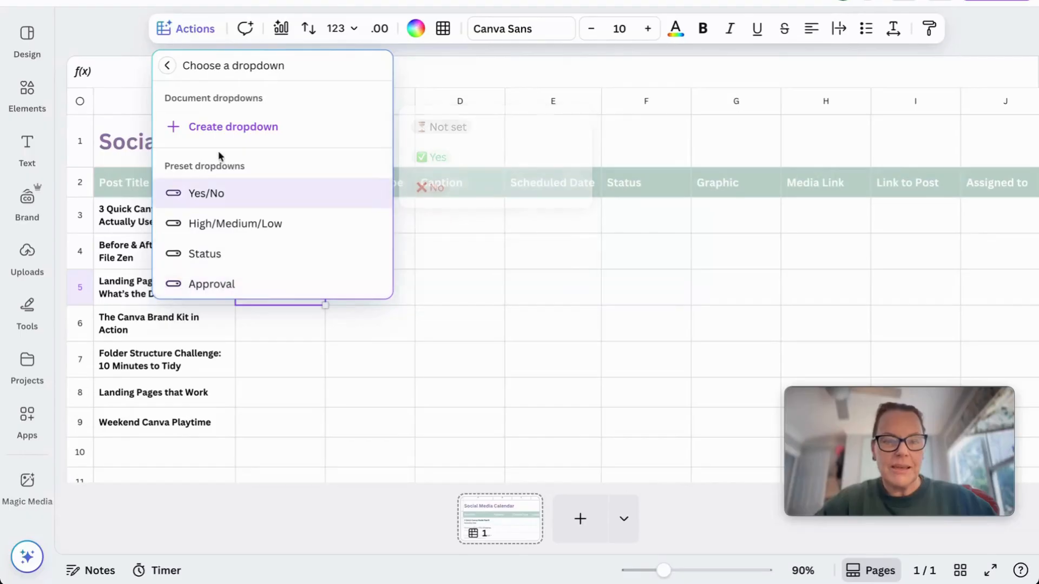
left_click(233, 129)
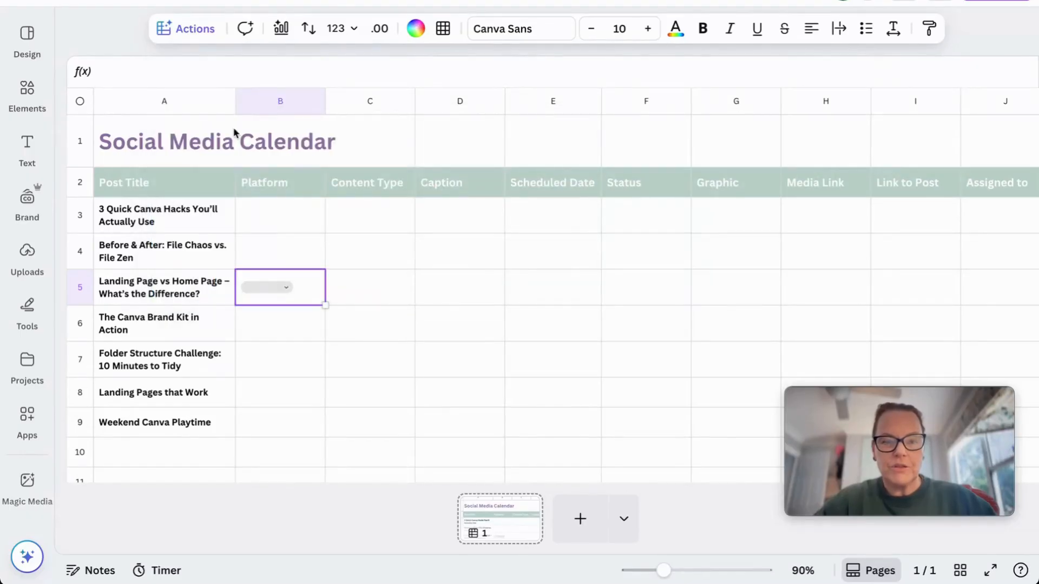
Rename the first option of the B5 Platform dropdown as instagram
left_click(281, 287)
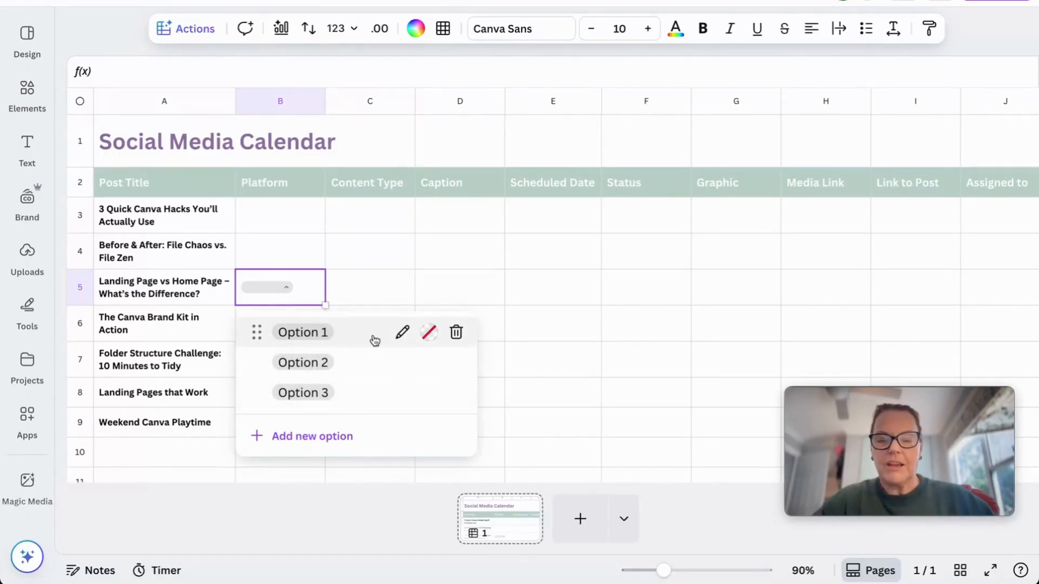
left_click(403, 333)
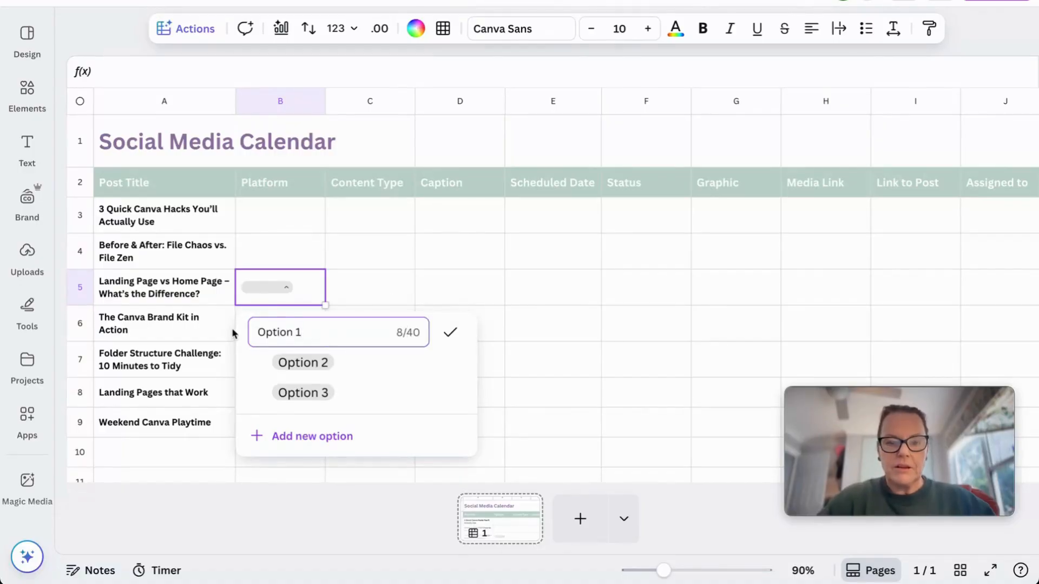
double_click(283, 331)
type("int")
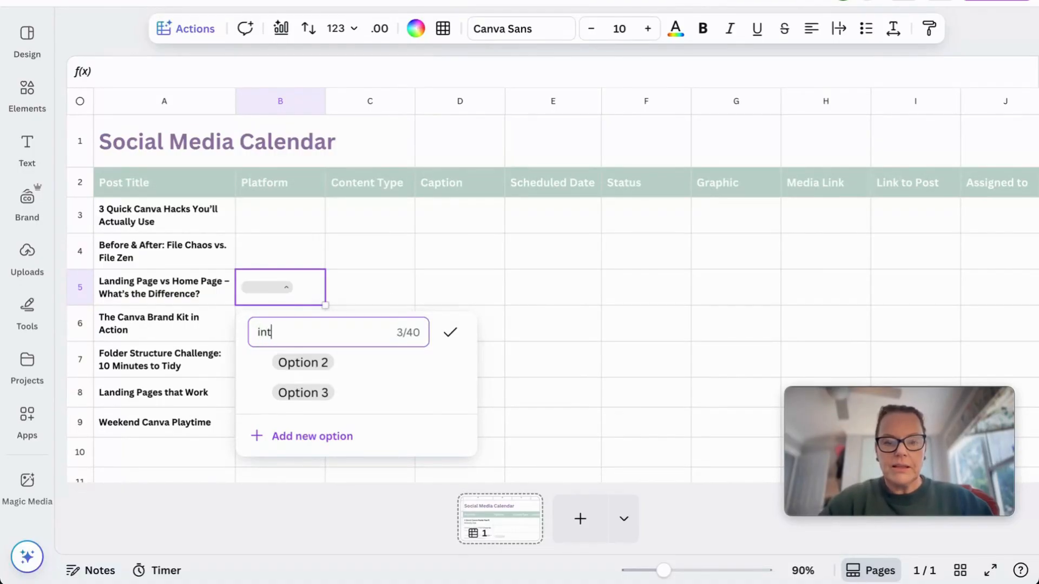
type("nstagram")
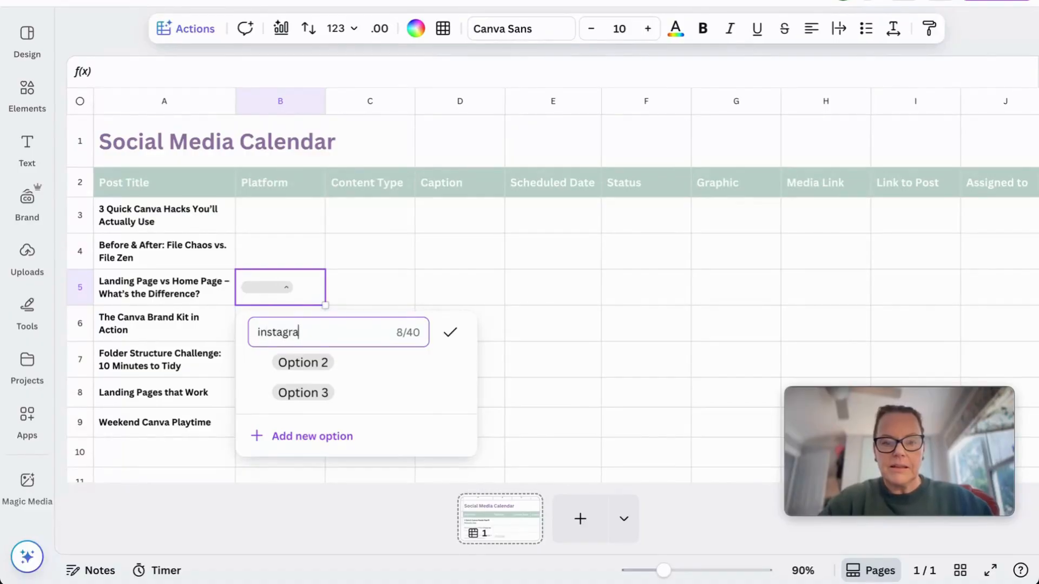
left_click(449, 333)
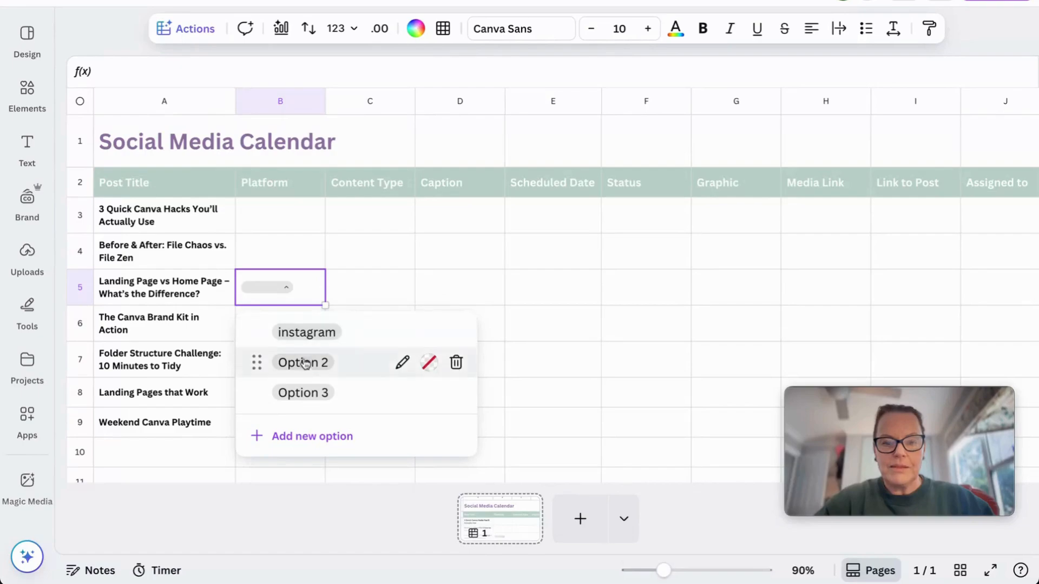
Select the second option of the Platform dropdown for B5 and rename it as facebook
left_click(414, 366)
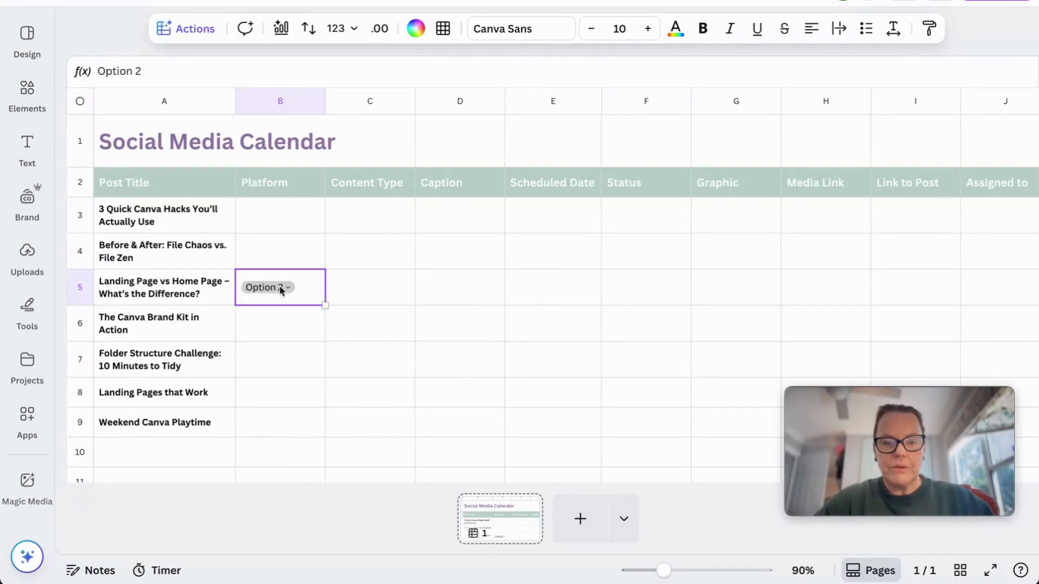
left_click(281, 288)
left_click(402, 361)
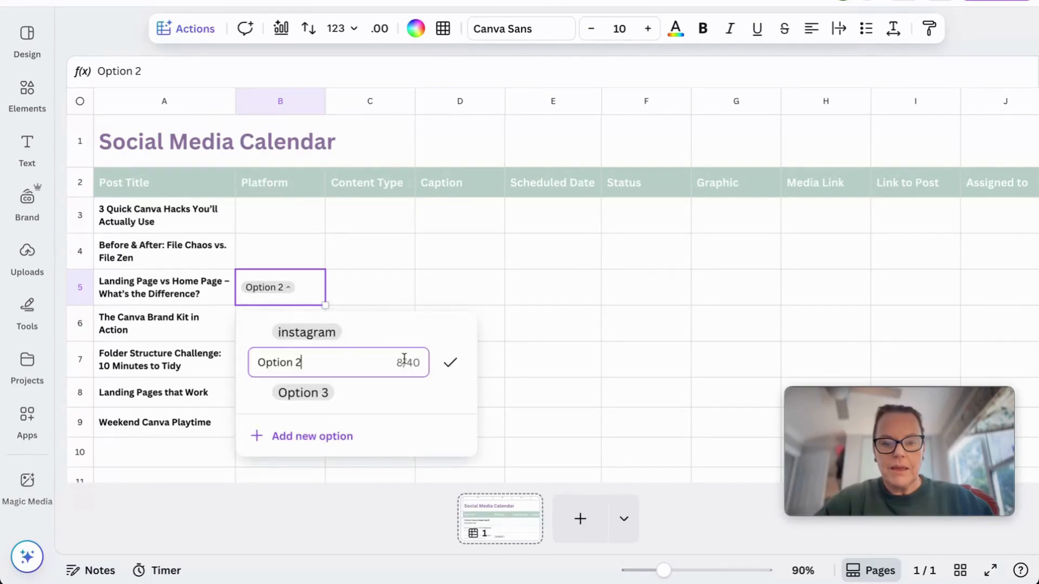
triple_click(305, 359)
type("face")
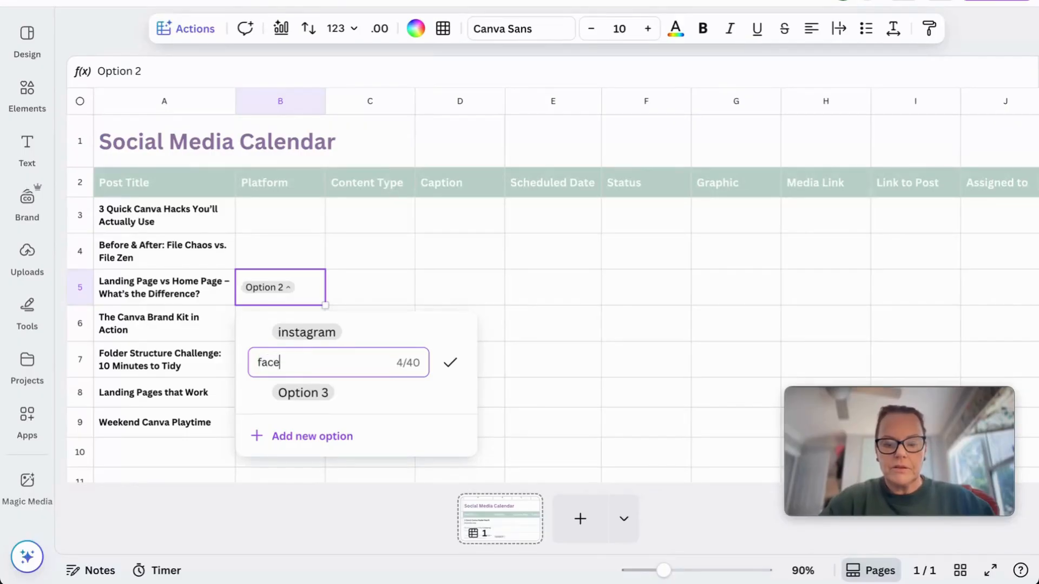
type("book")
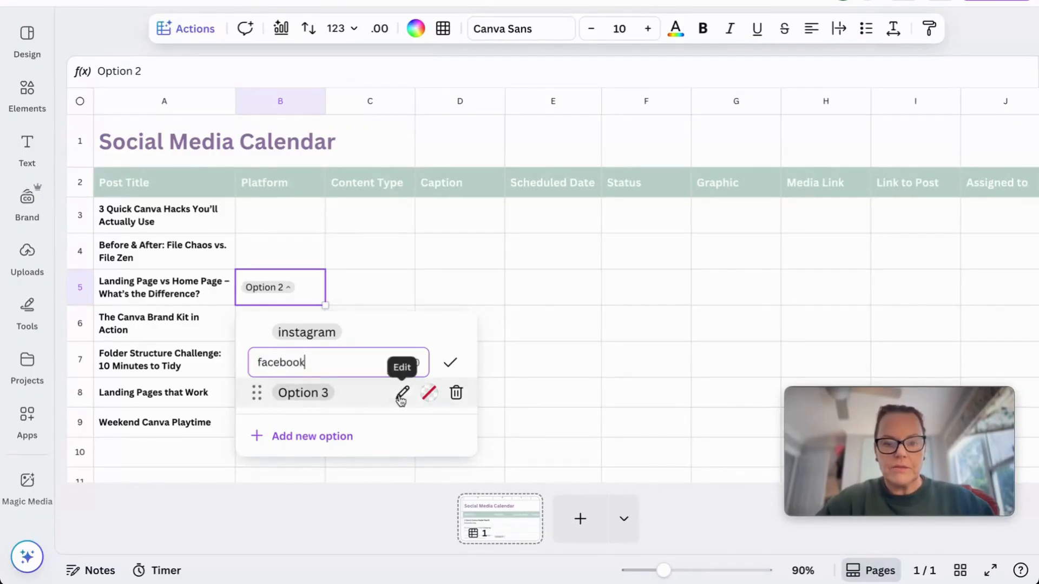
key("Return")
Rename the third option of the Platform dropdown as linkedin
left_click(401, 393)
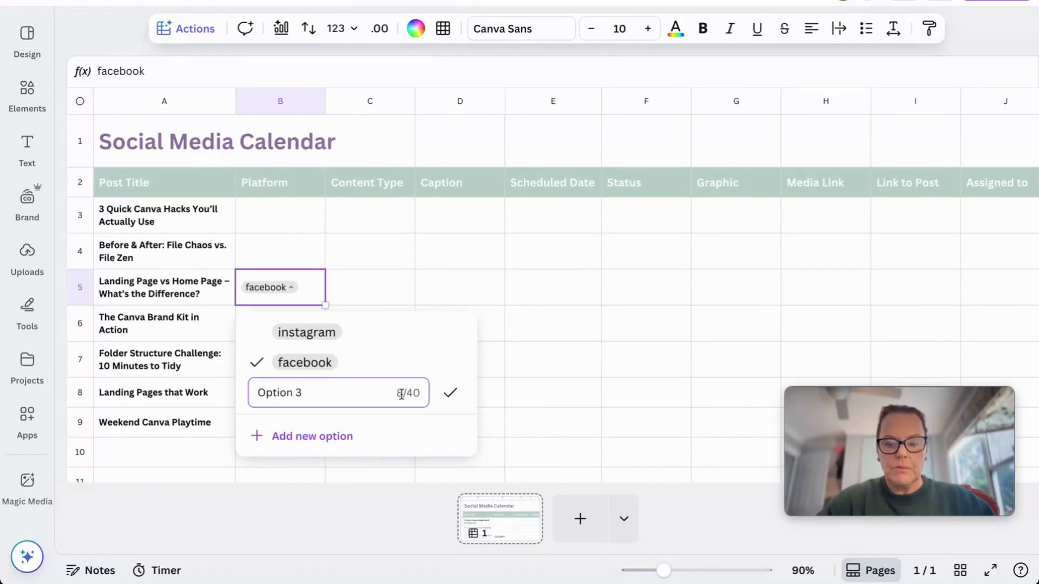
key("BackSpace")
key("BackSpace")
key("BackSpace")
key("BackSpace")
key("BackSpace")
key("BackSpace")
key("BackSpace")
key("BackSpace")
type("lin")
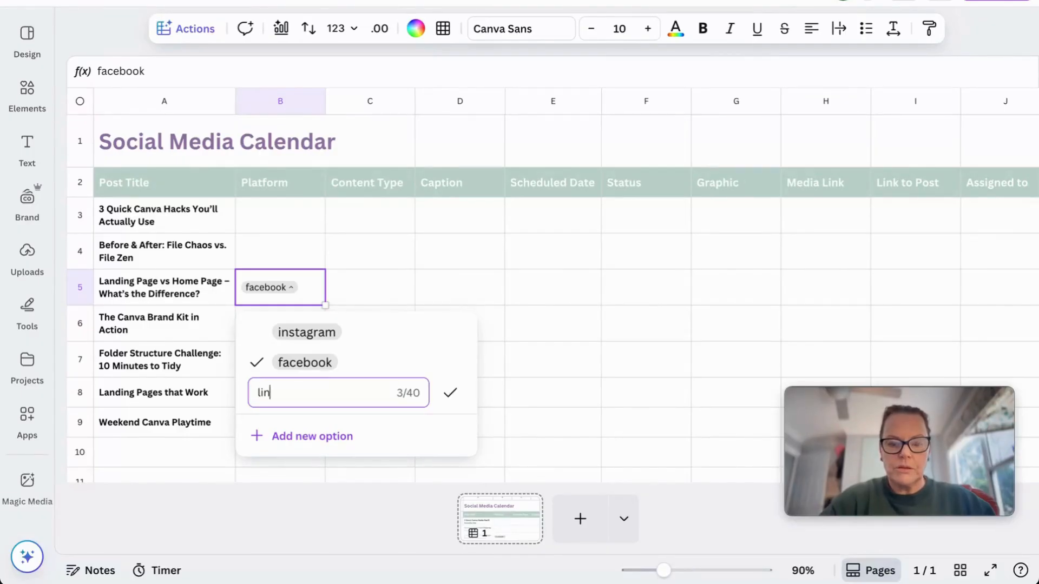
type("kedin")
key("BackSpace")
key("BackSpace")
key("BackSpace")
key("BackSpace")
key("BackSpace")
type("ke")
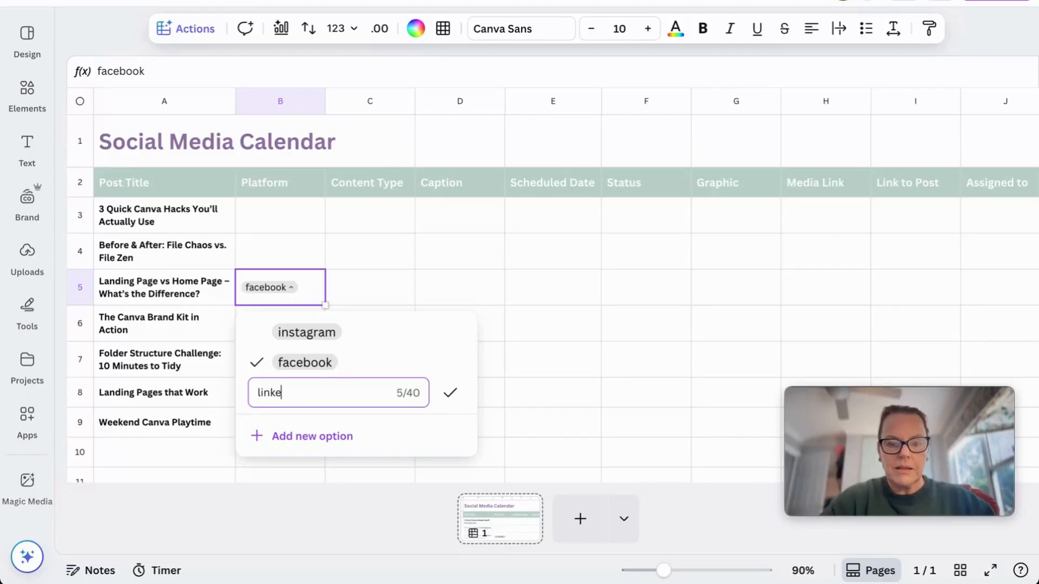
type("din")
left_click(450, 393)
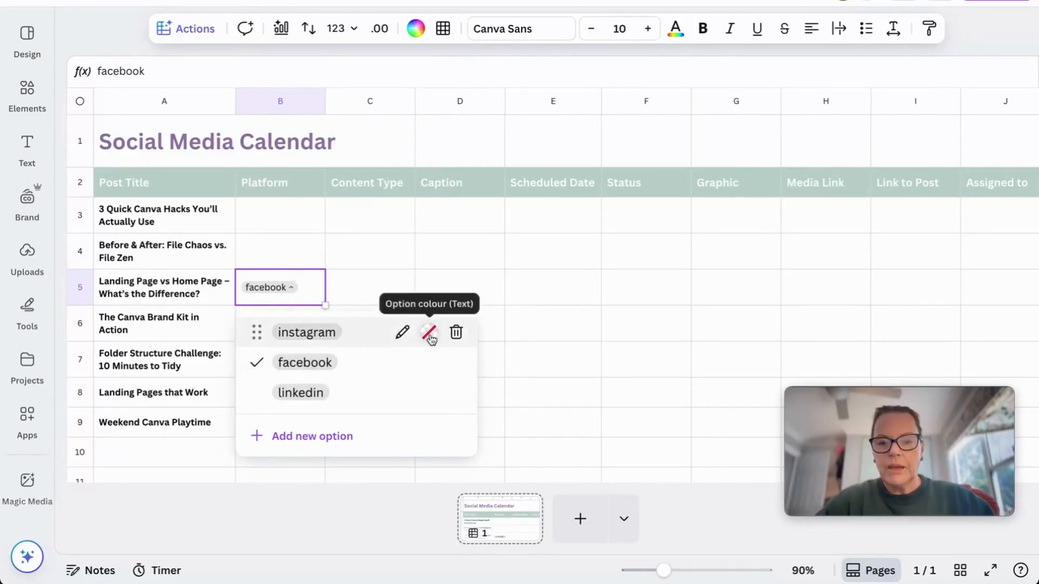
Set the colour of the instagram dropdown option to pink from the default solid colours
left_click(428, 333)
scroll(437, 409, "down", 2)
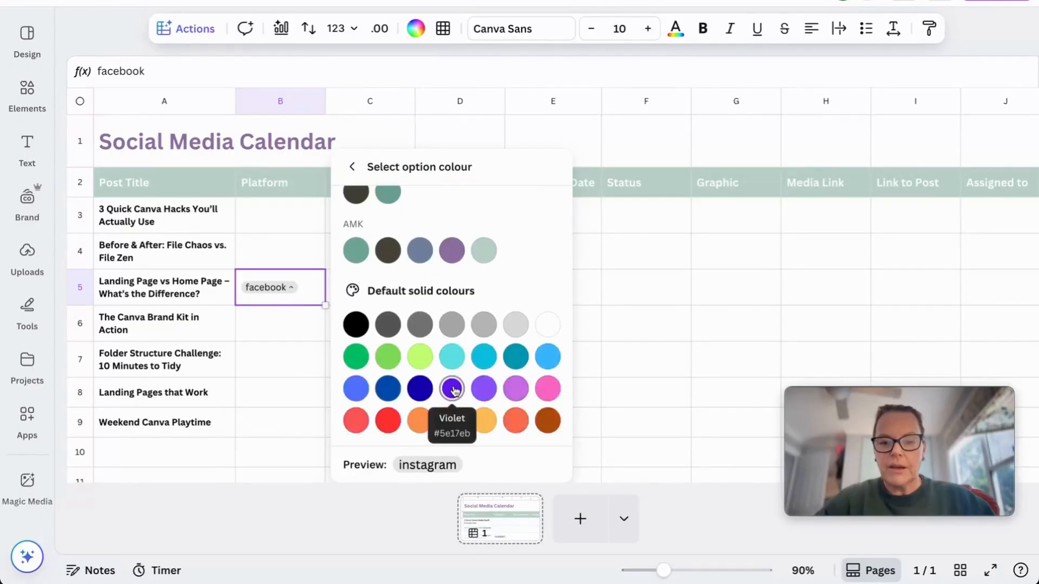
left_click(451, 388)
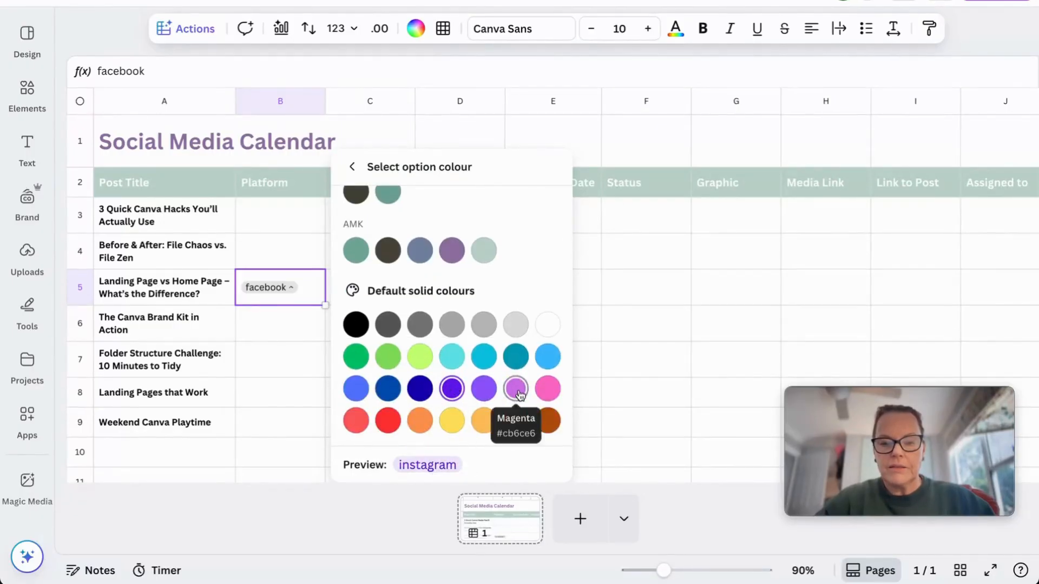
left_click(547, 390)
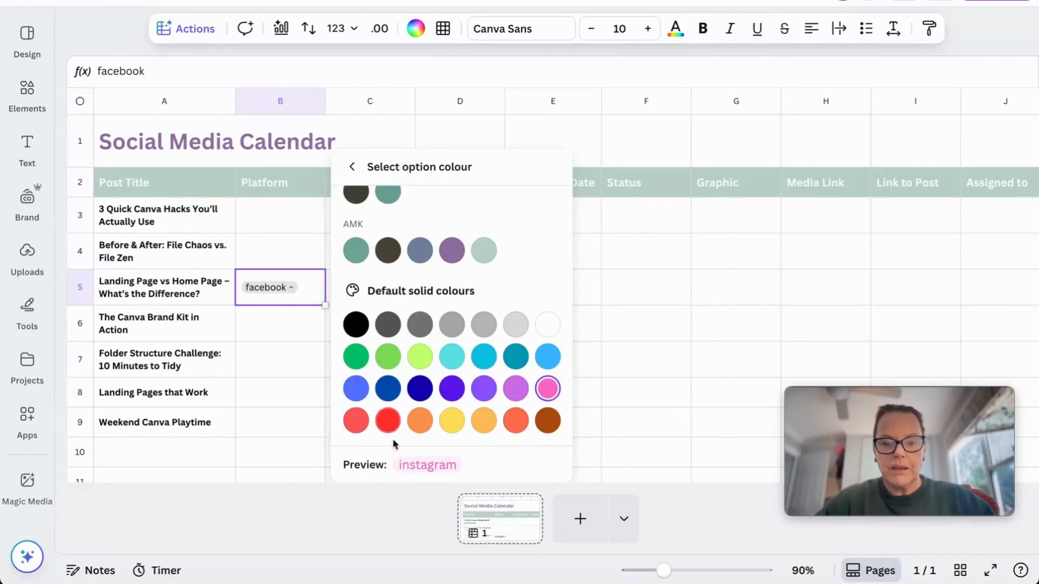
left_click(357, 169)
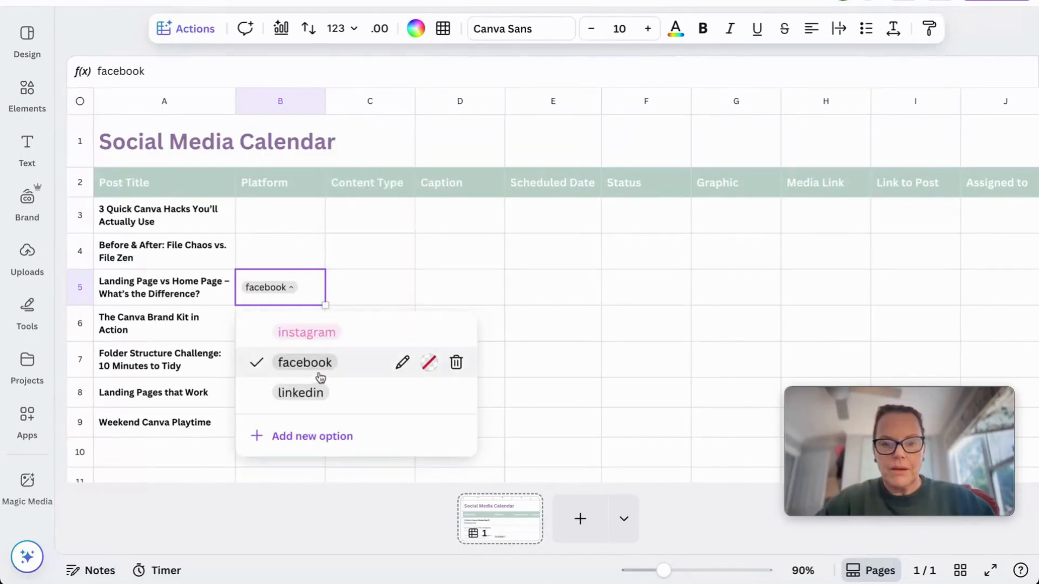
Set the colour of the facebook dropdown option to Deep blue (#1800ad) from the default solid colours
left_click(426, 365)
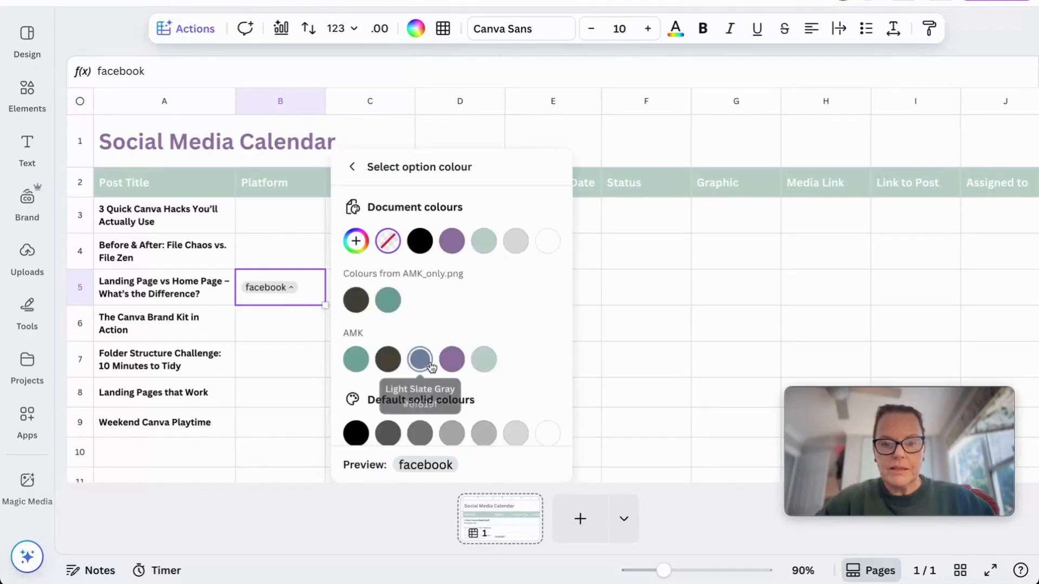
scroll(426, 373, "down", 1)
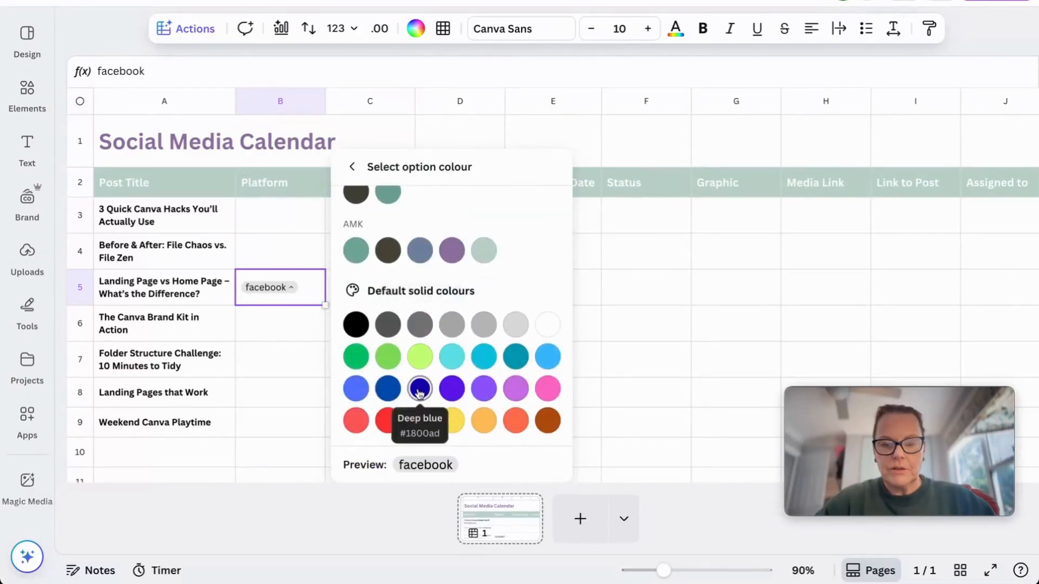
left_click(420, 389)
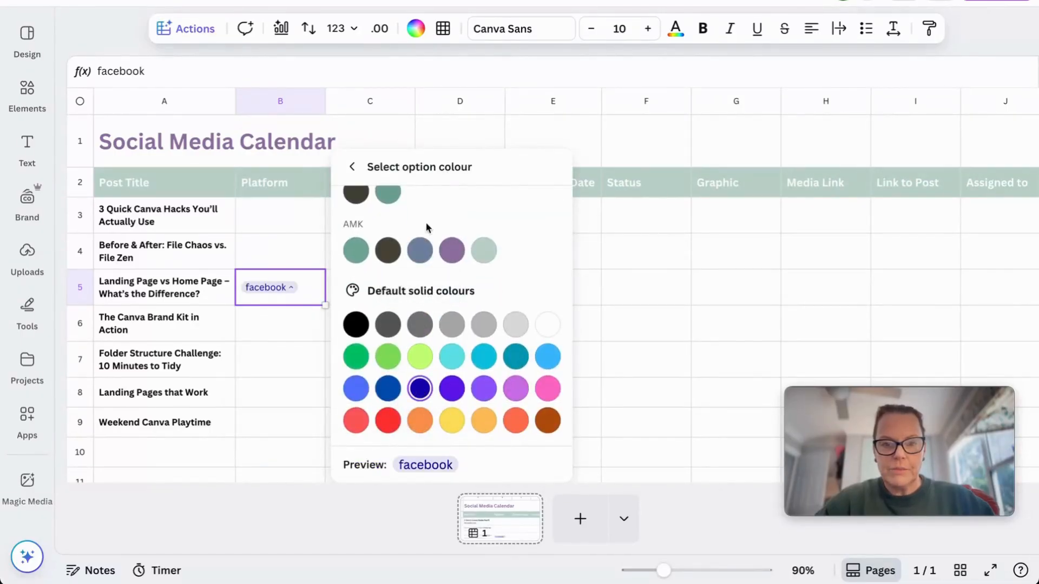
left_click(351, 167)
Set the colour of the linkedin dropdown option to the medium blue in the default solid colours, lighter than facebook's blue
left_click(400, 397)
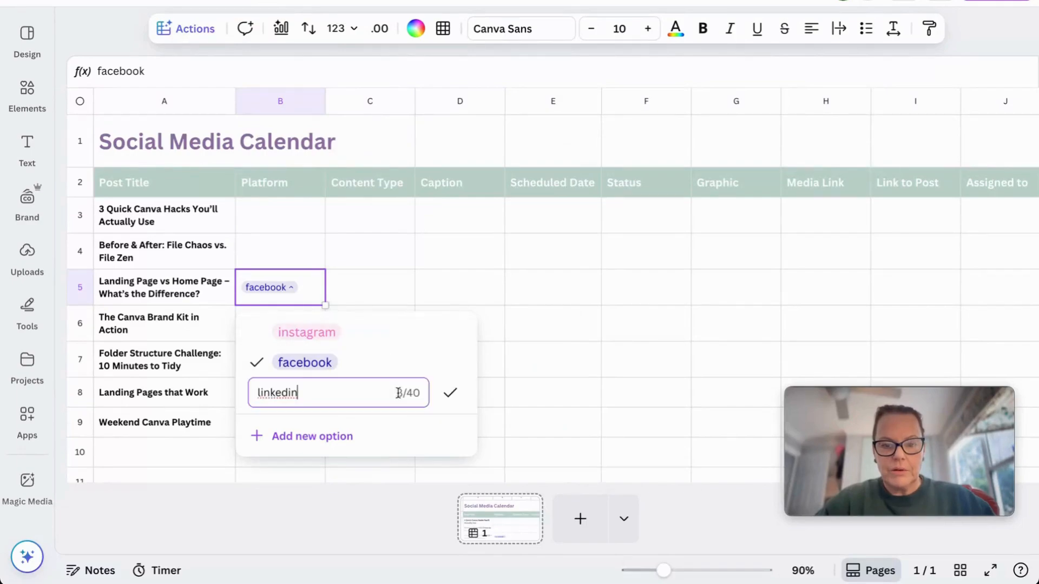
left_click(446, 393)
left_click(427, 394)
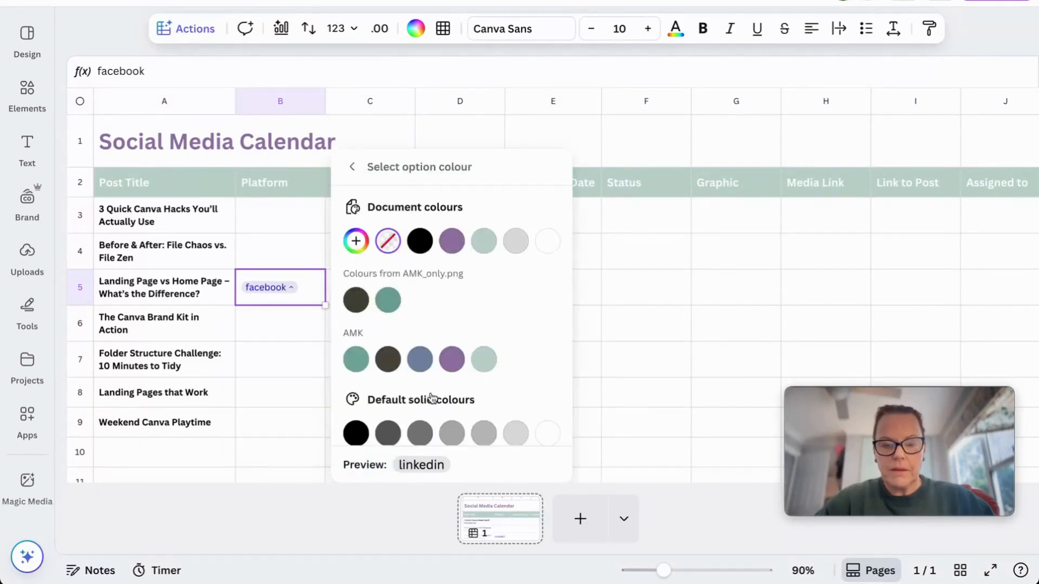
scroll(434, 395, "down", 2)
left_click(356, 389)
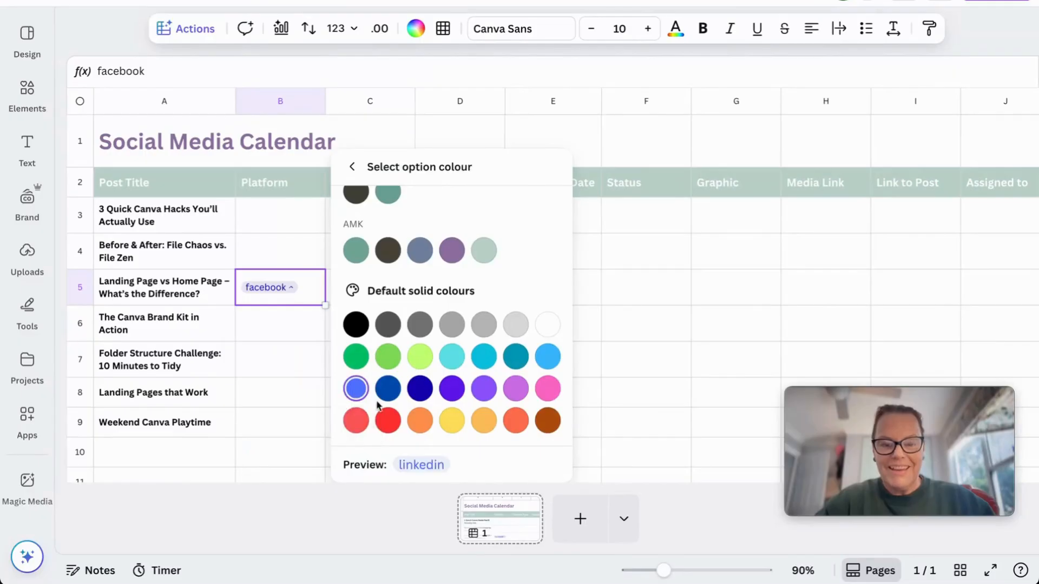
left_click(349, 172)
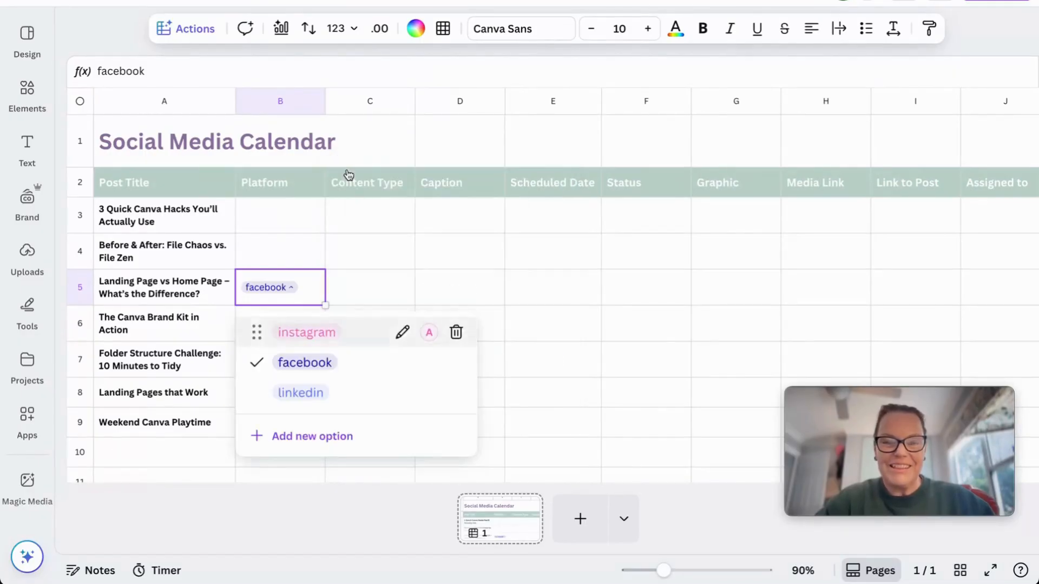
Choose linkedin as the Platform value in B5
left_click(328, 288)
left_click(285, 288)
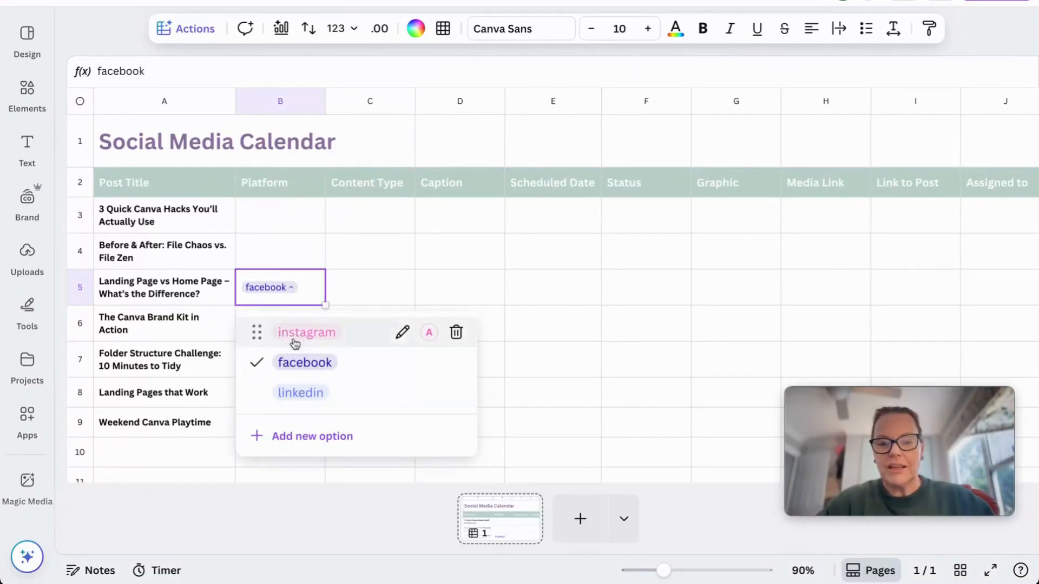
left_click(303, 392)
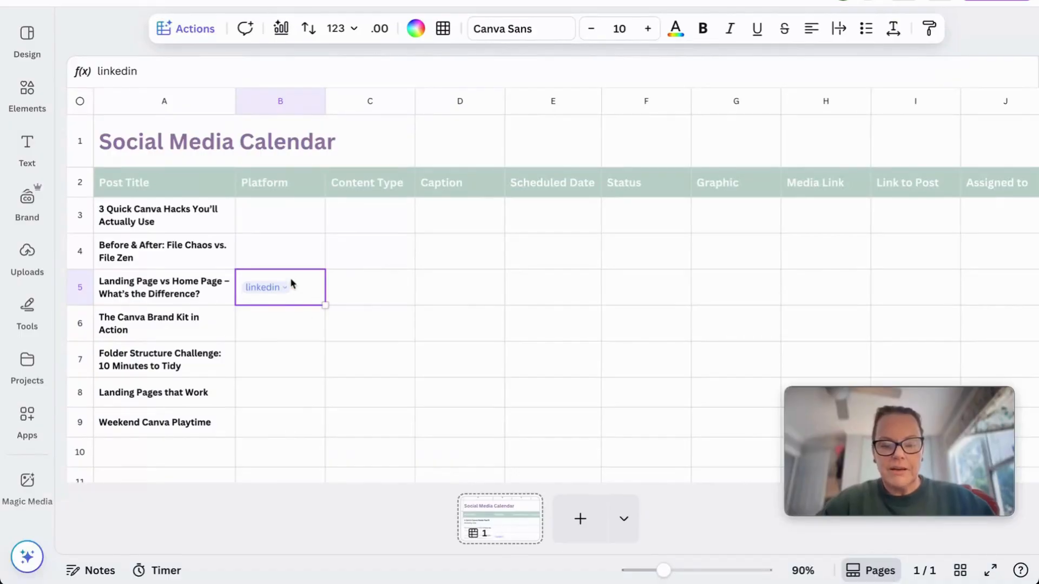
Copy the linkedin dropdown from B5 into B3, B4, B6 and B7, and fill it down from B3 through B9
left_click(290, 218)
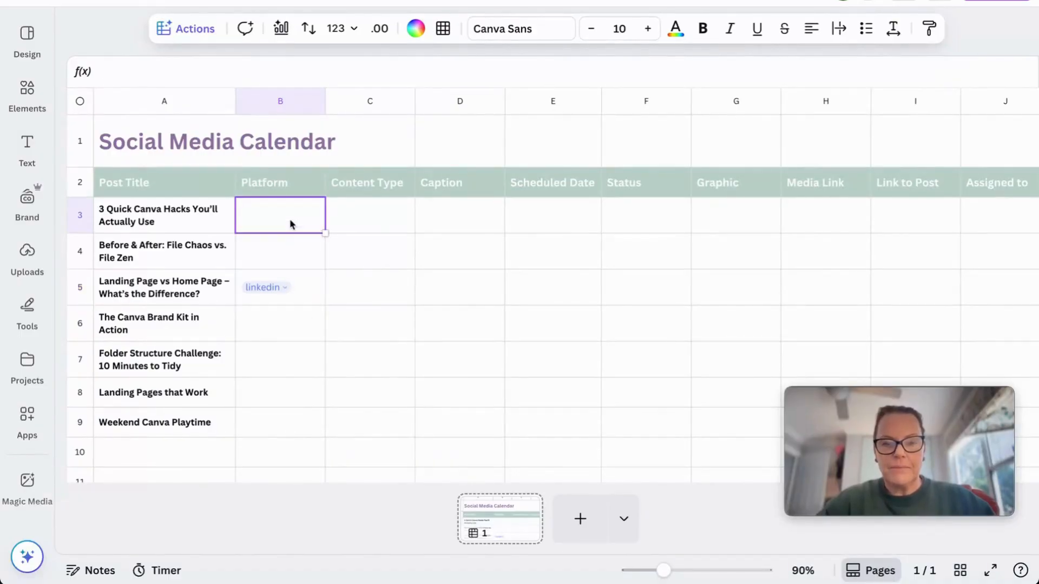
type("linkedin")
left_click(285, 252)
type("linkedin")
left_click(272, 325)
type("linkedin")
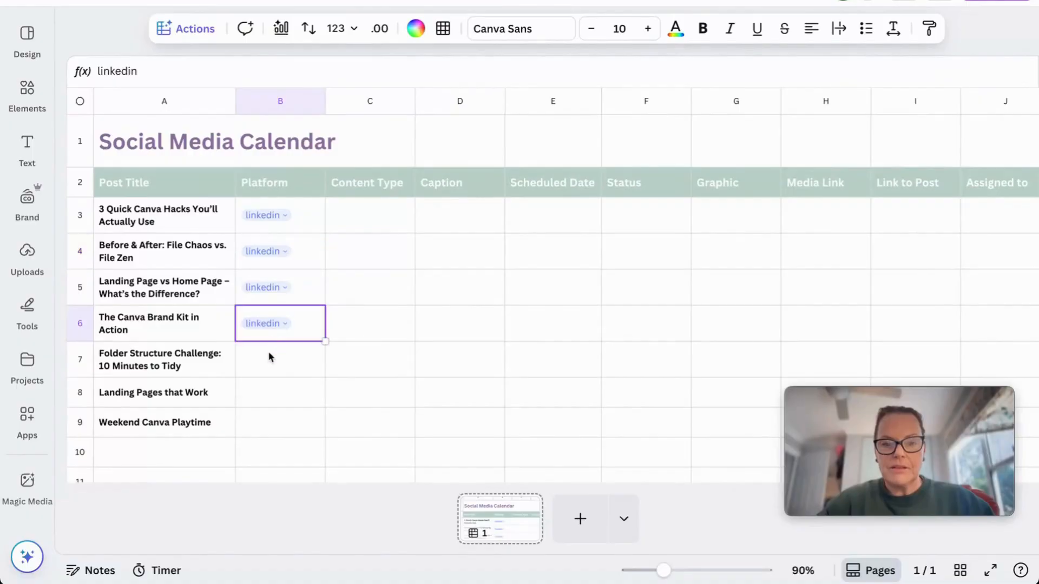
left_click(269, 360)
type("linkedin")
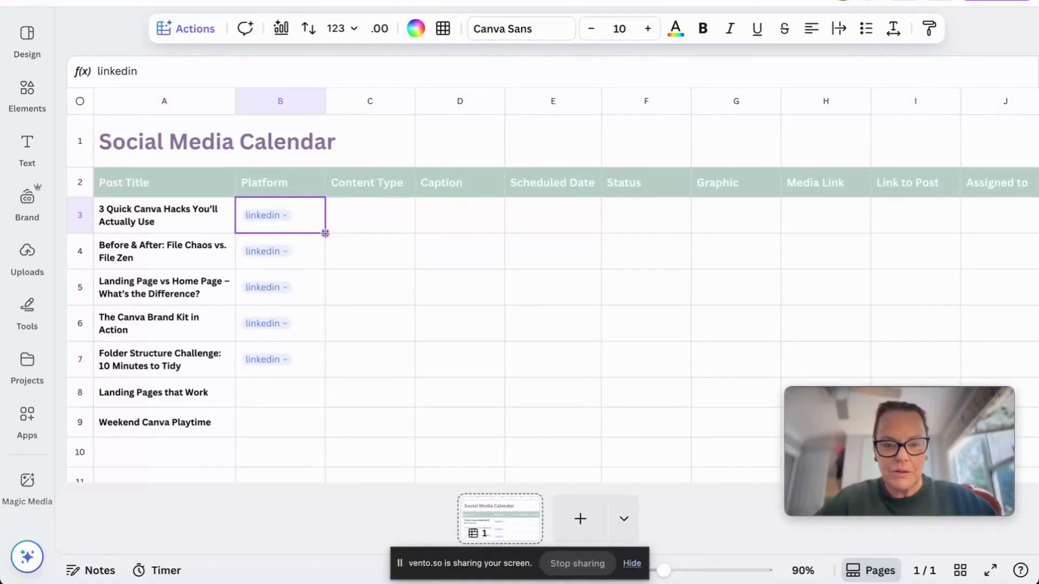
left_click_drag(325, 233, 312, 424)
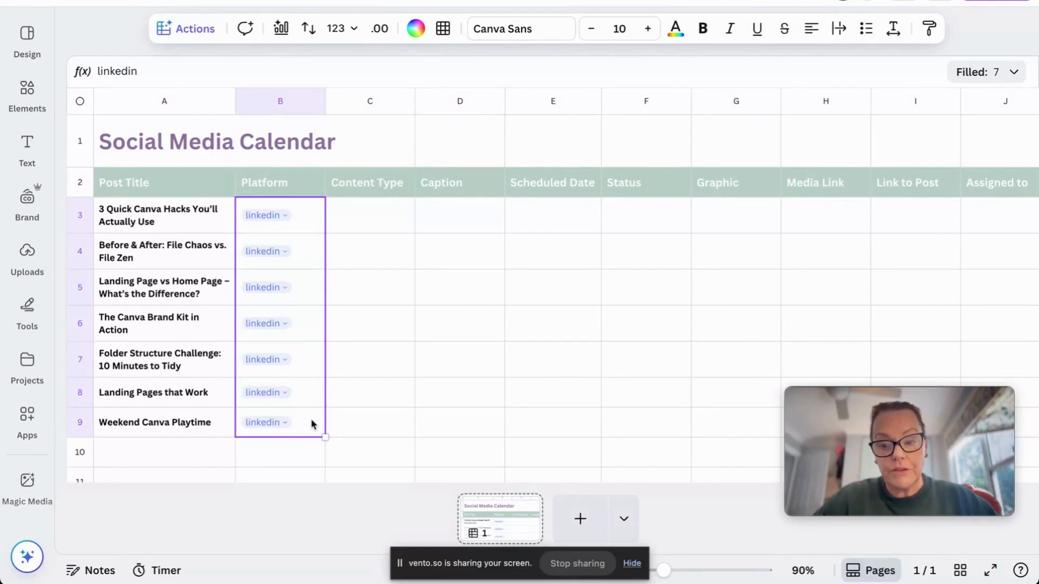
Set the Platform dropdown to instagram in B3, B6 and B8, and to facebook in B4 and B7
left_click(282, 217)
left_click(270, 265)
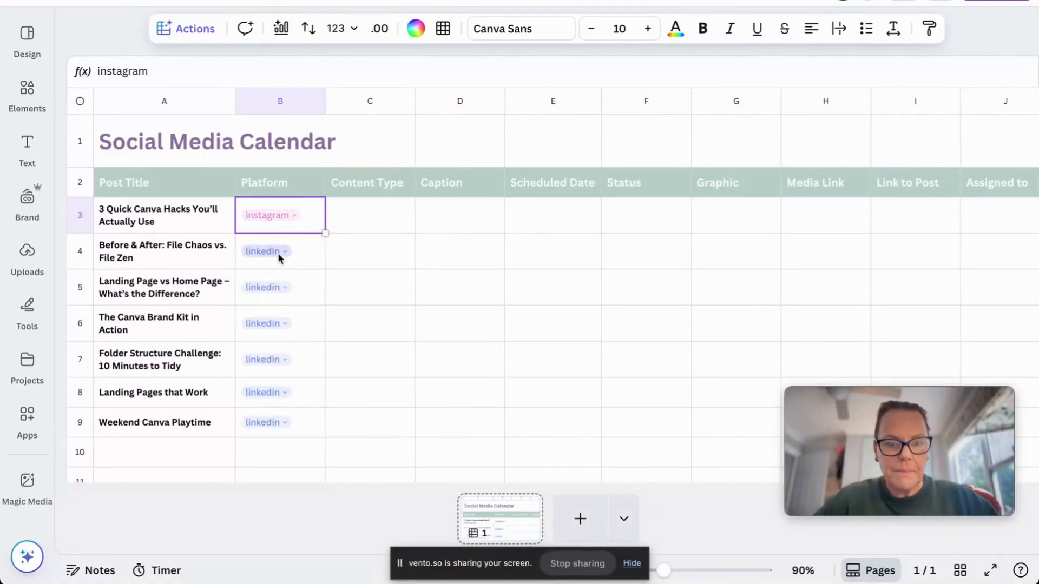
left_click(277, 252)
left_click(295, 326)
left_click(268, 323)
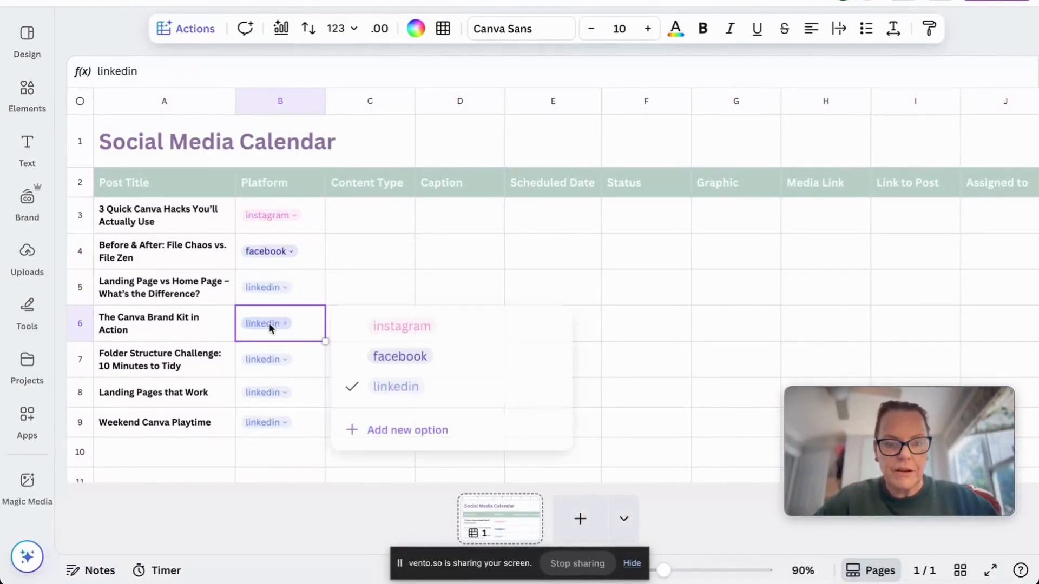
left_click(393, 326)
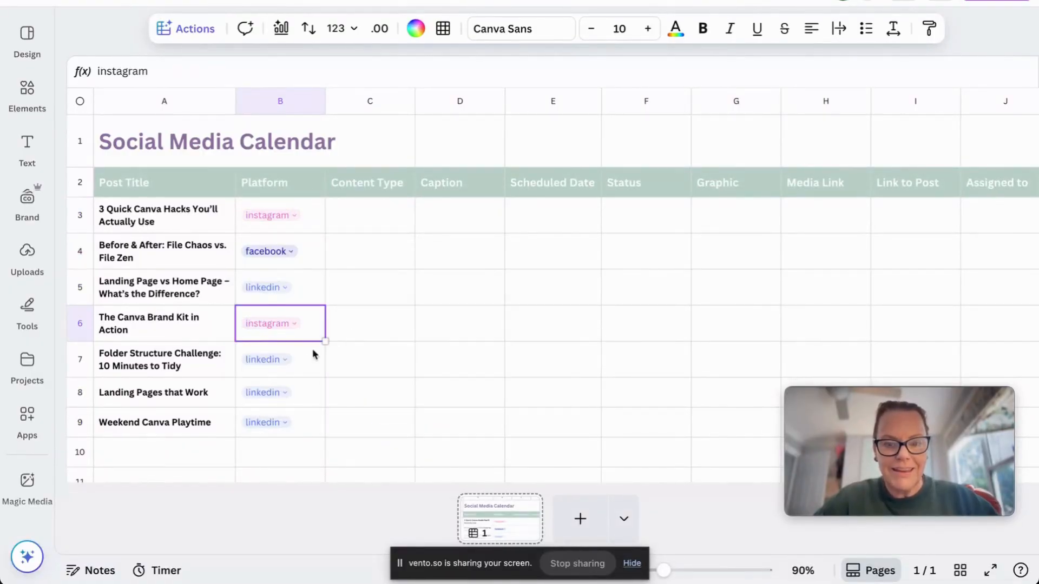
left_click(282, 365)
left_click(378, 389)
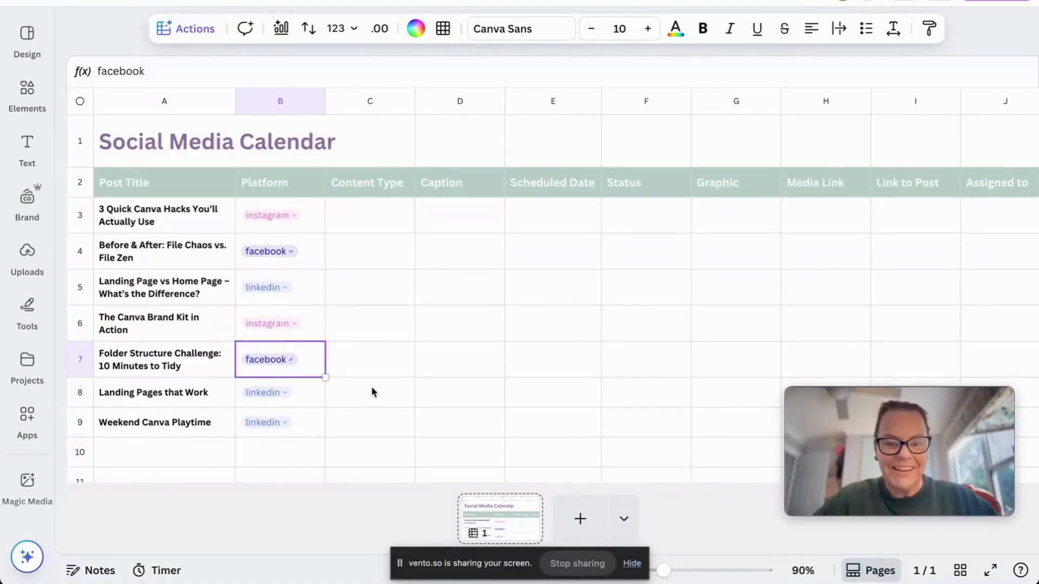
left_click(291, 403)
left_click(281, 391)
left_click(387, 353)
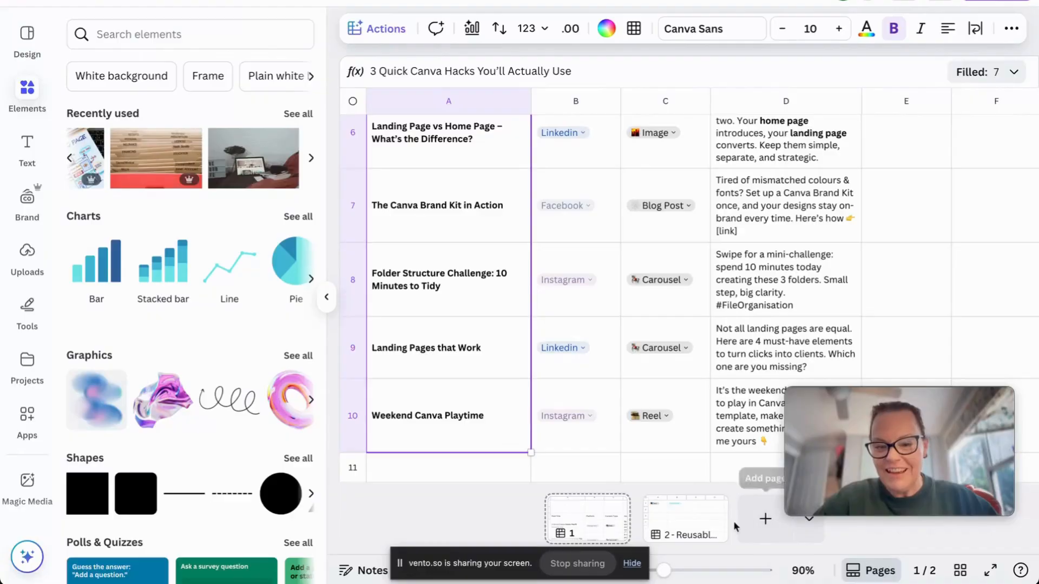
Switch to the finished calendar design's second page of reusable dropdowns and copy the content type dropdown in A1
left_click(703, 521)
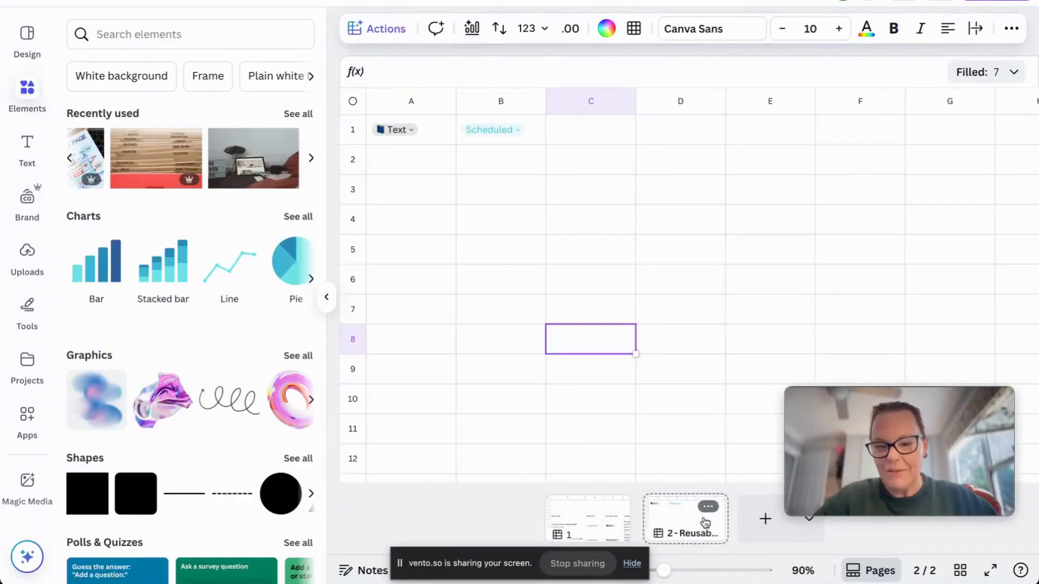
left_click(433, 129)
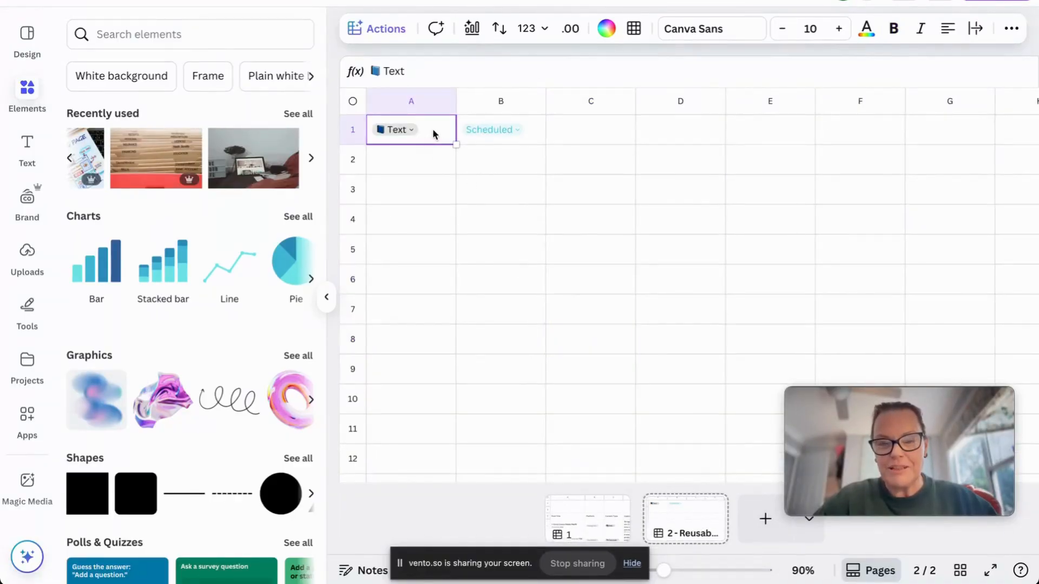
right_click(433, 132)
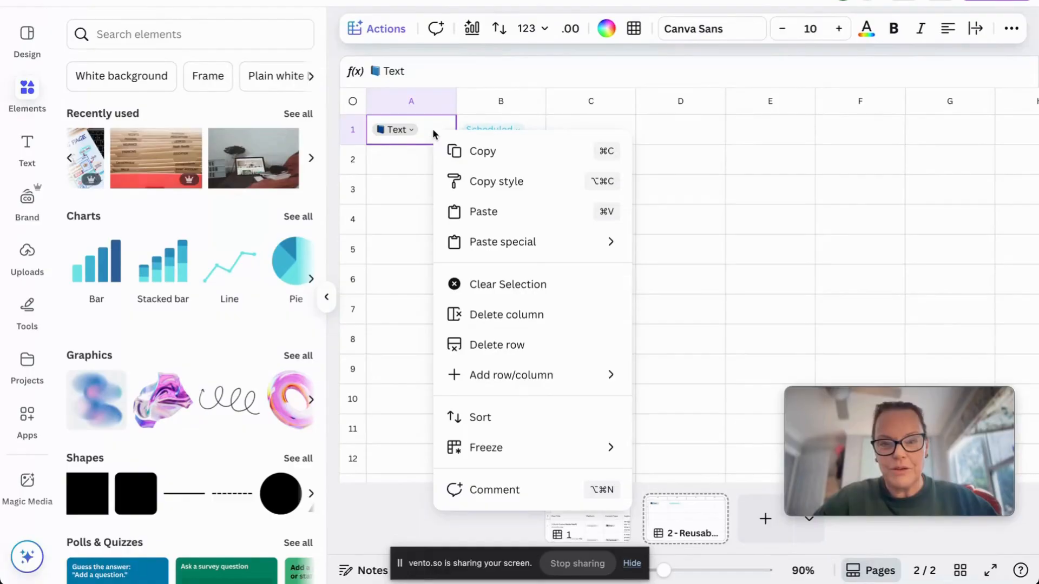
left_click(456, 152)
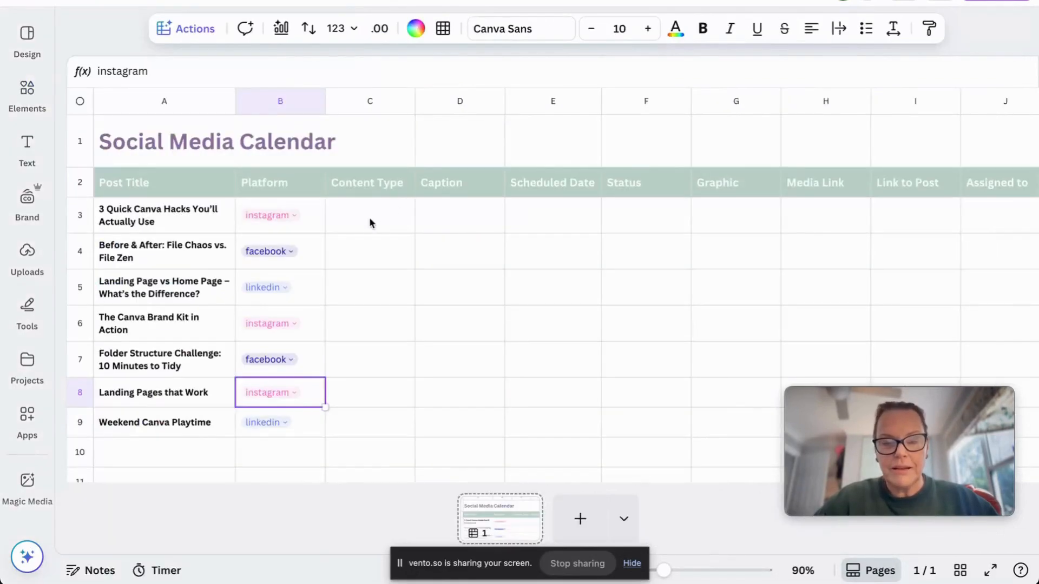
Paste the copied dropdown into C3 of the new calendar and fill it down the Content Type column to C9
left_click(371, 222)
right_click(371, 222)
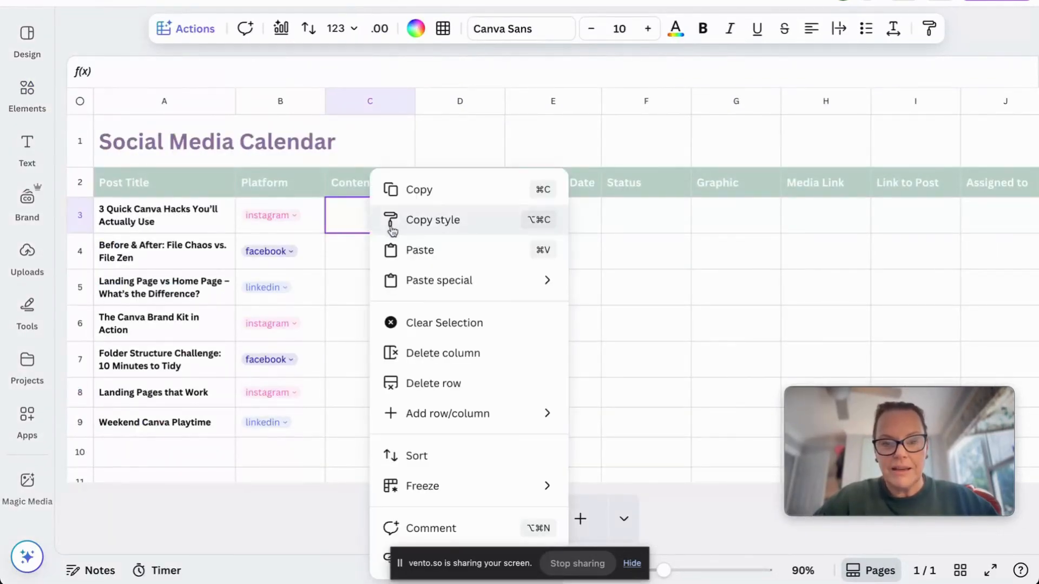
left_click(398, 247)
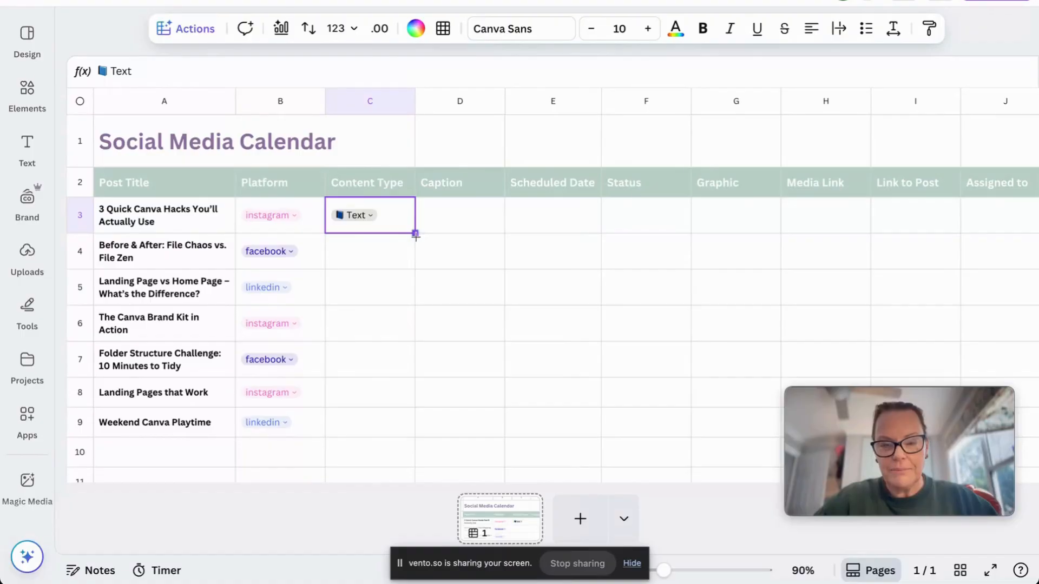
left_click_drag(415, 233, 411, 424)
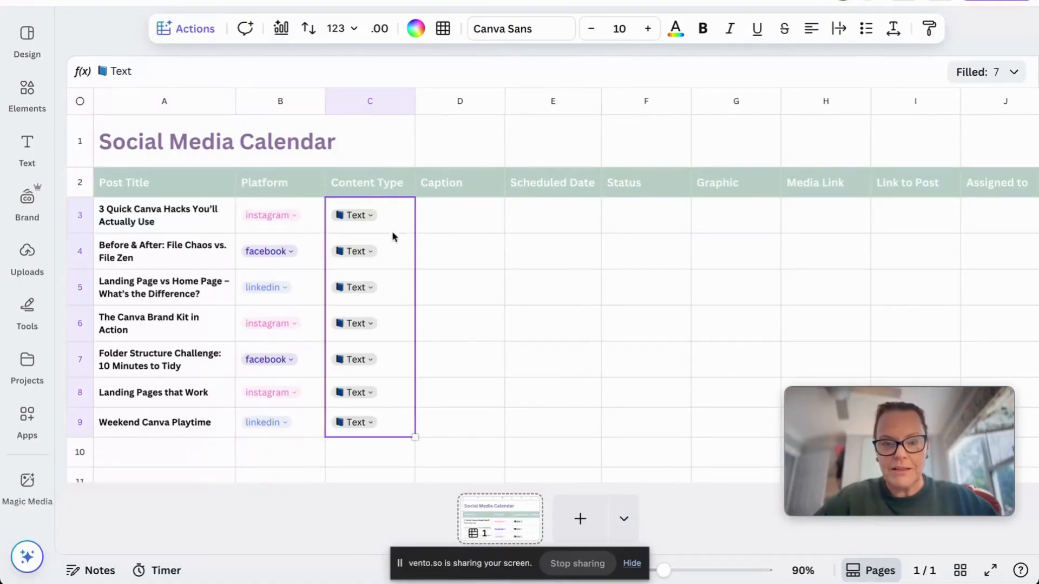
Set the Content Type dropdown to Carousel in C3, Image in C4 and Reel in C5
left_click(361, 216)
left_click(410, 290)
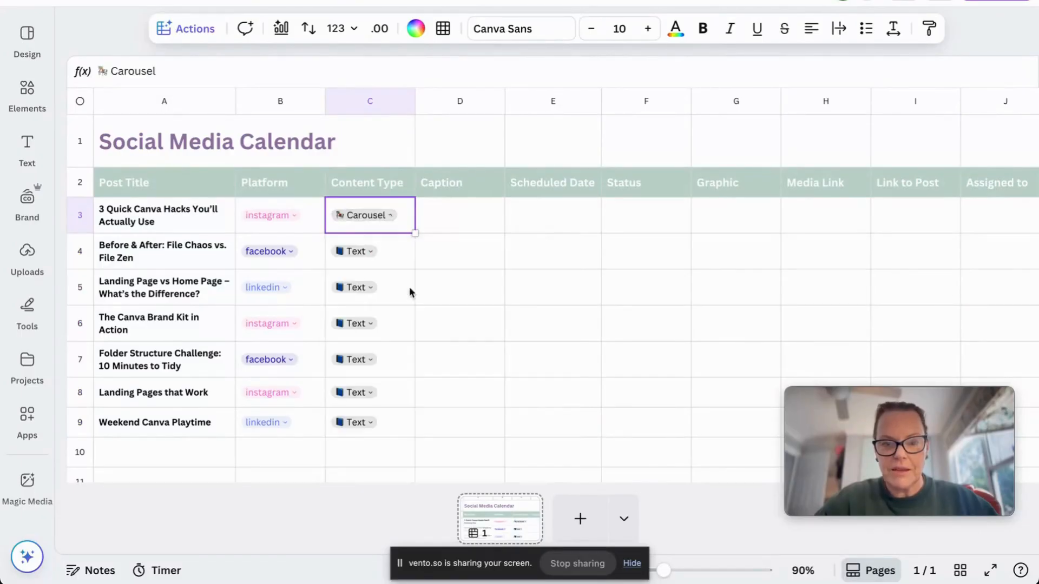
left_click(366, 251)
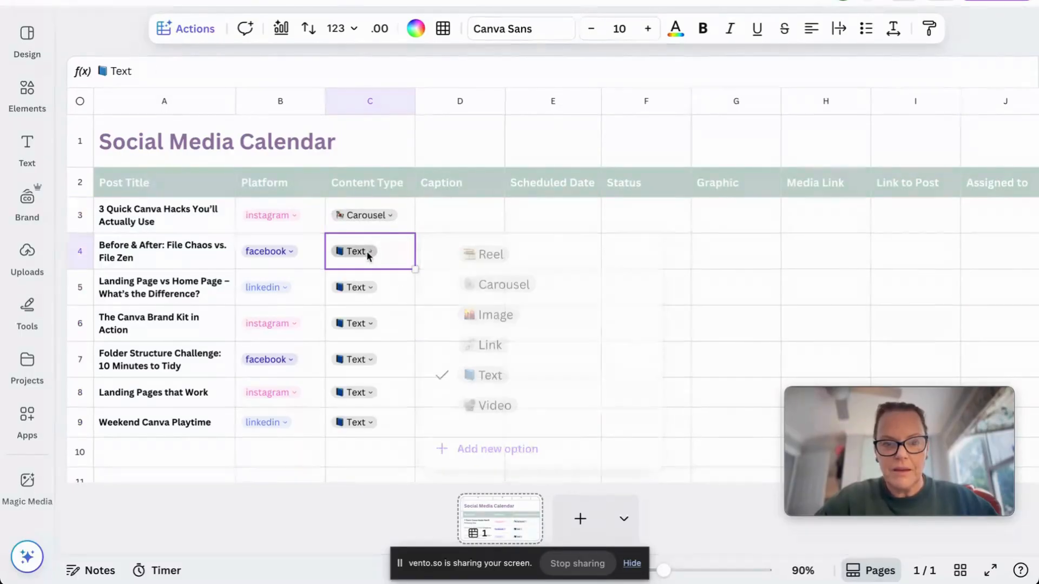
left_click(474, 317)
left_click(356, 287)
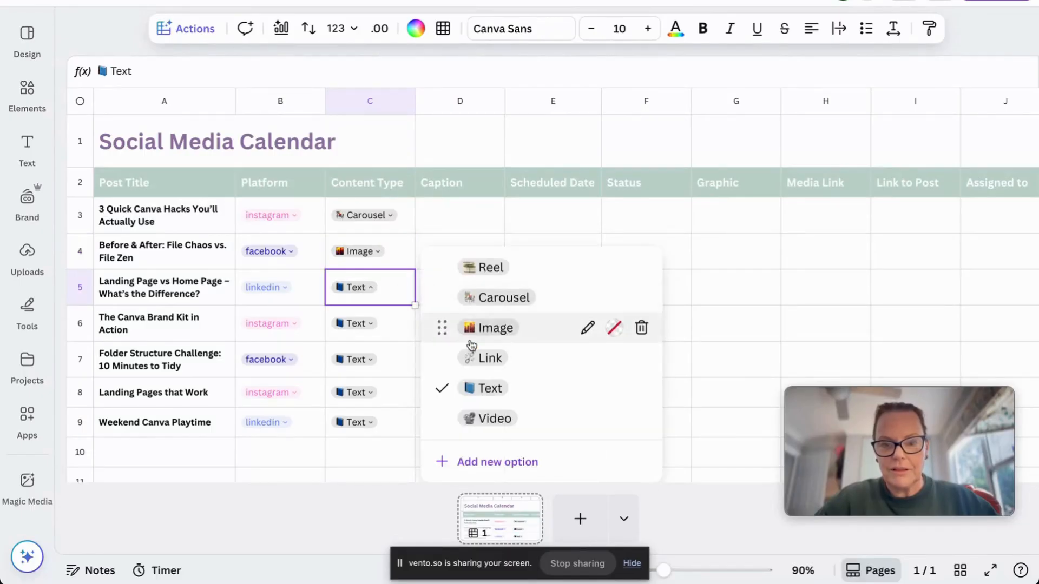
left_click(489, 265)
Set the Content Type dropdown to Stories in C6 and Reel in C7
left_click(356, 323)
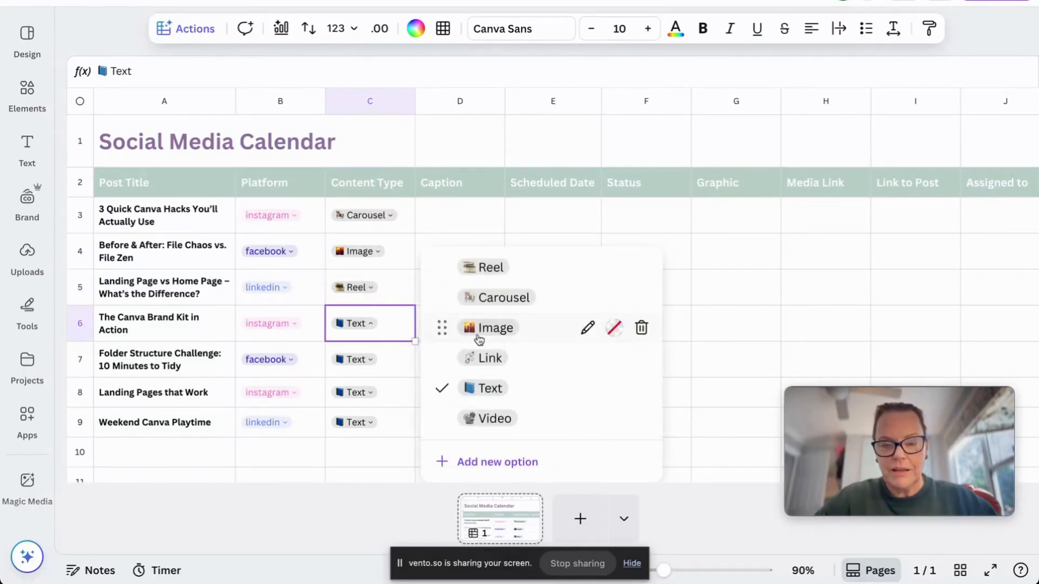
scroll(487, 346, "down", 2)
scroll(493, 356, "down", 3)
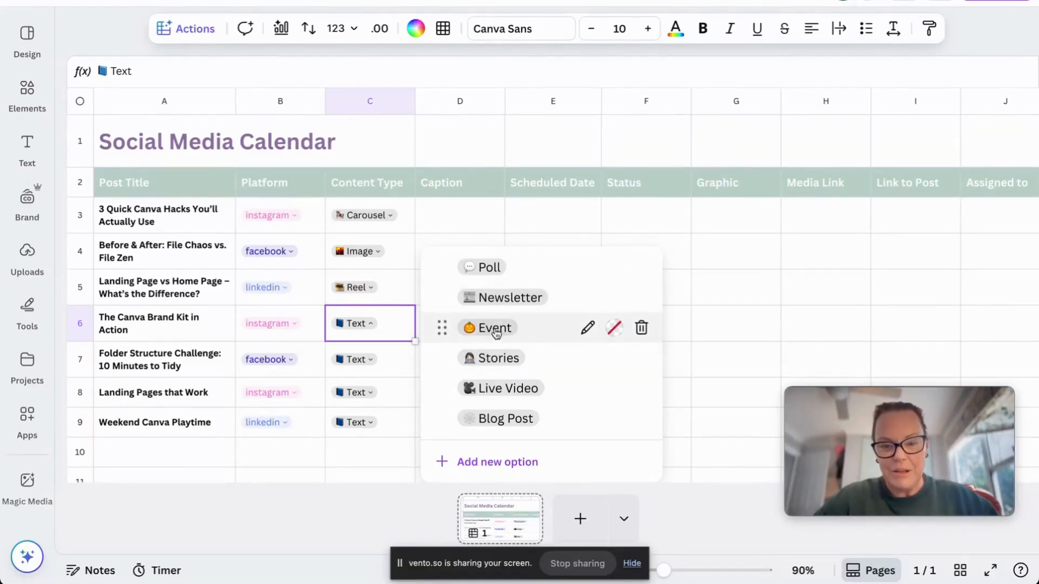
left_click(498, 358)
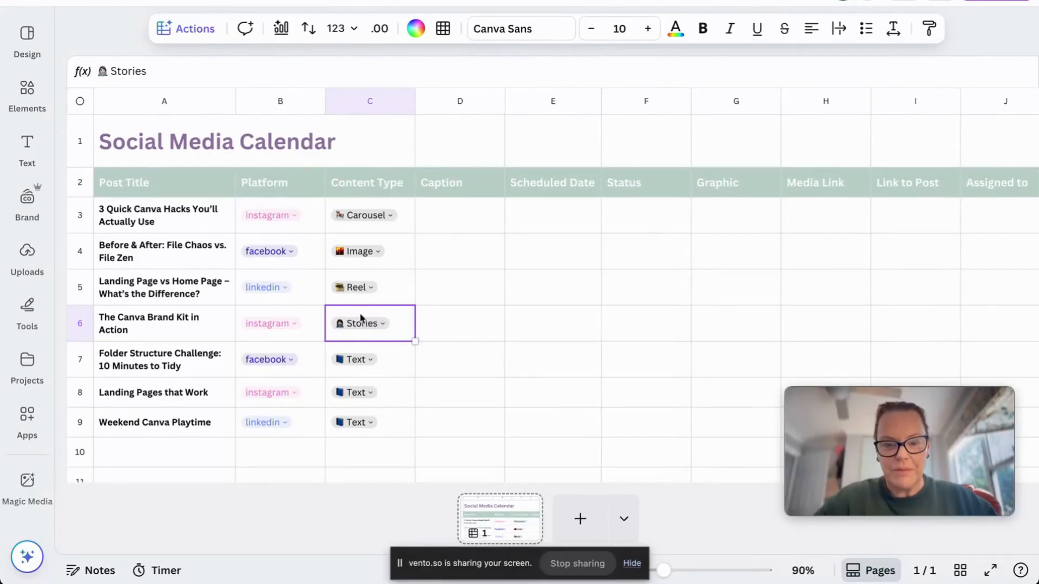
left_click(371, 360)
left_click(487, 277)
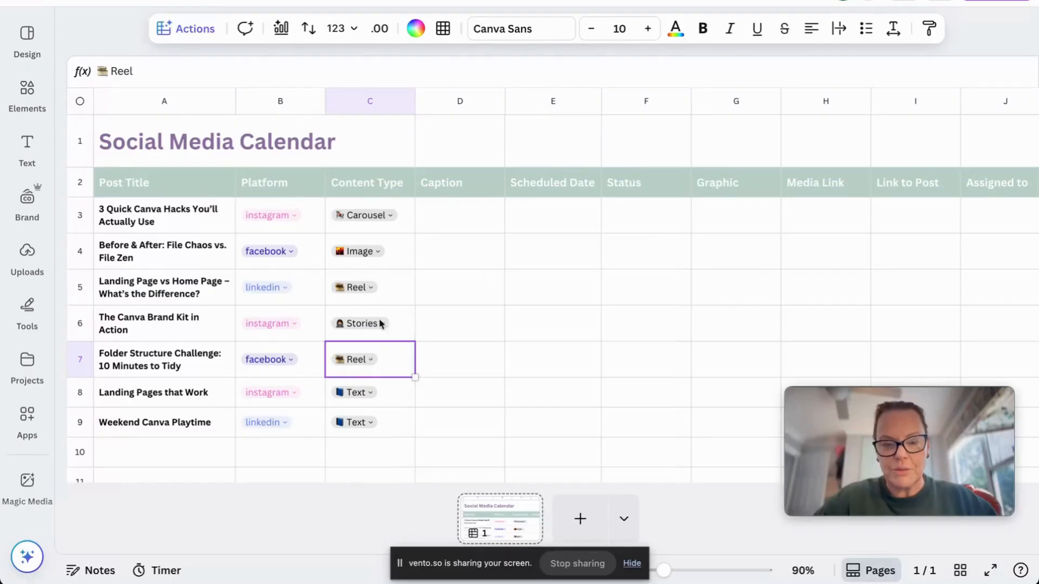
Set the Content Type dropdown to Carousel in C8 and Video in C9
left_click(358, 393)
left_click(499, 301)
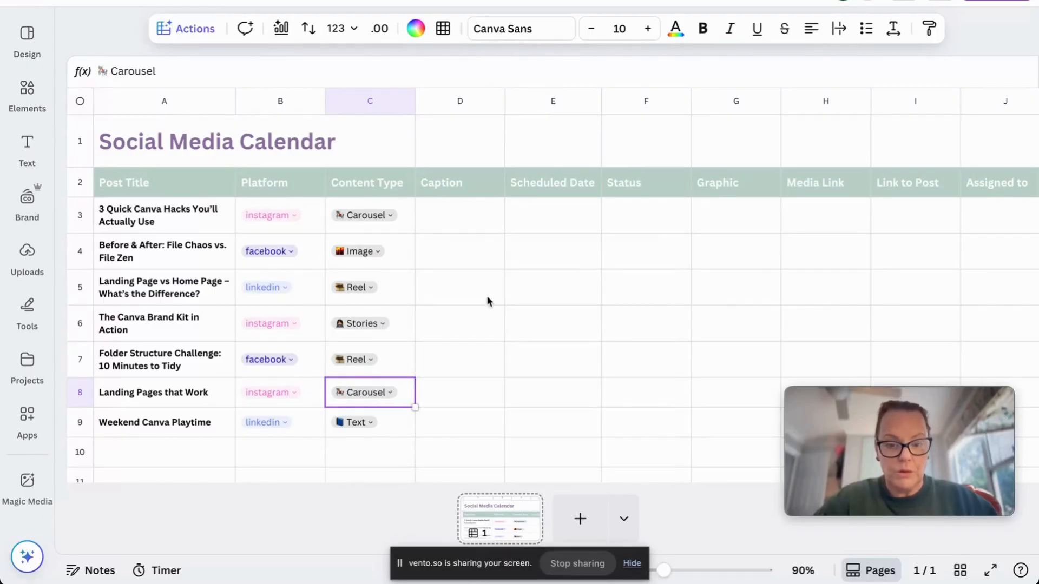
left_click(358, 422)
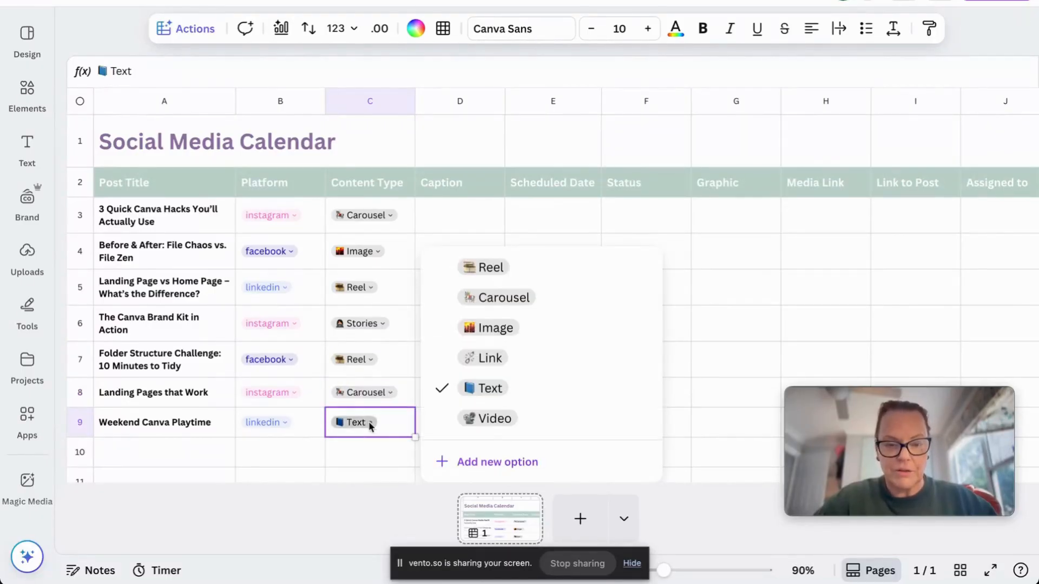
left_click(483, 419)
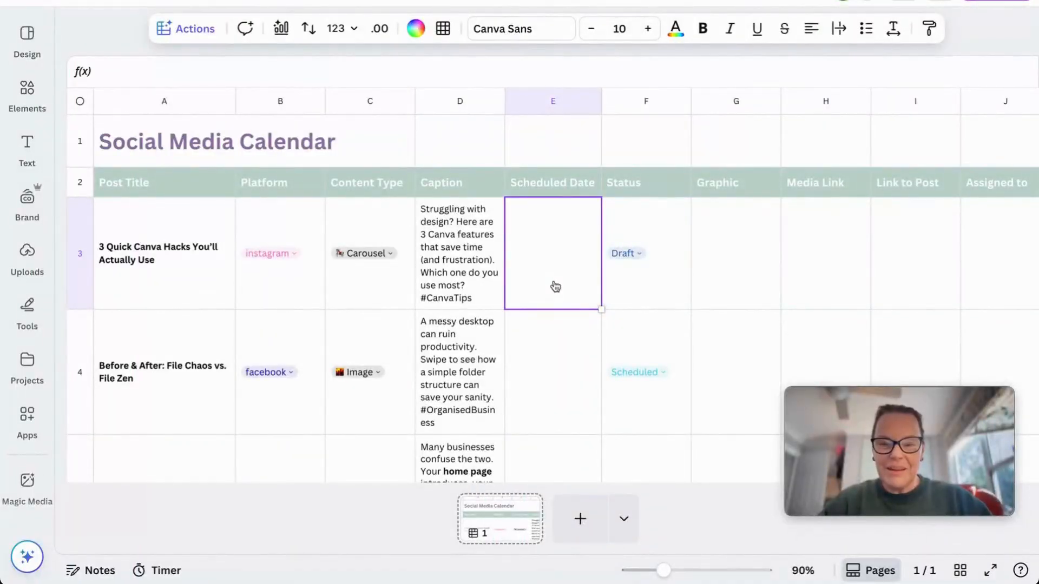
Insert a date picker in E3 of the Scheduled Date column and set it to 2 Sept 2025
left_click(192, 30)
scroll(200, 184, "down", 5)
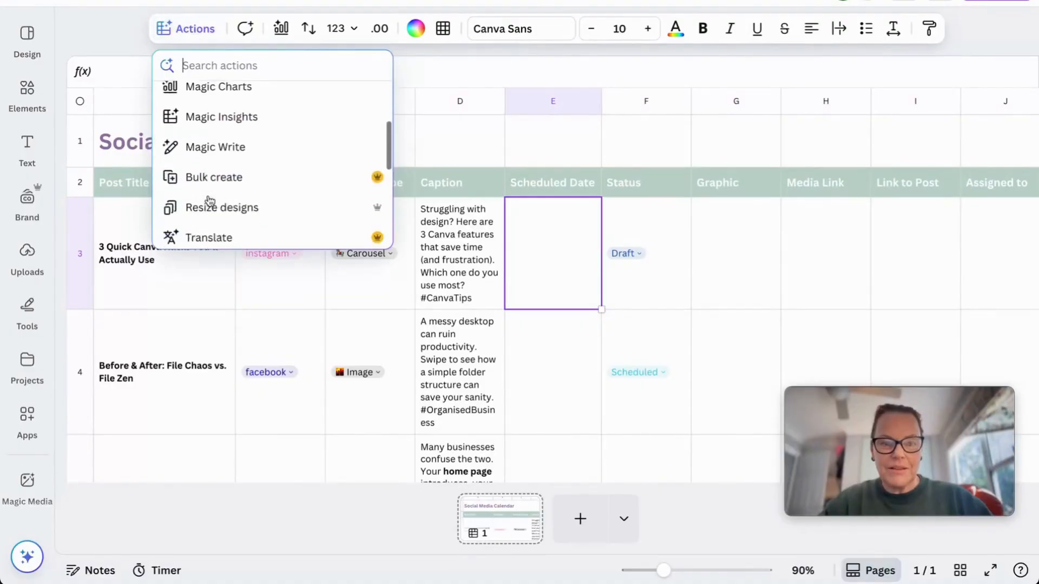
left_click(200, 172)
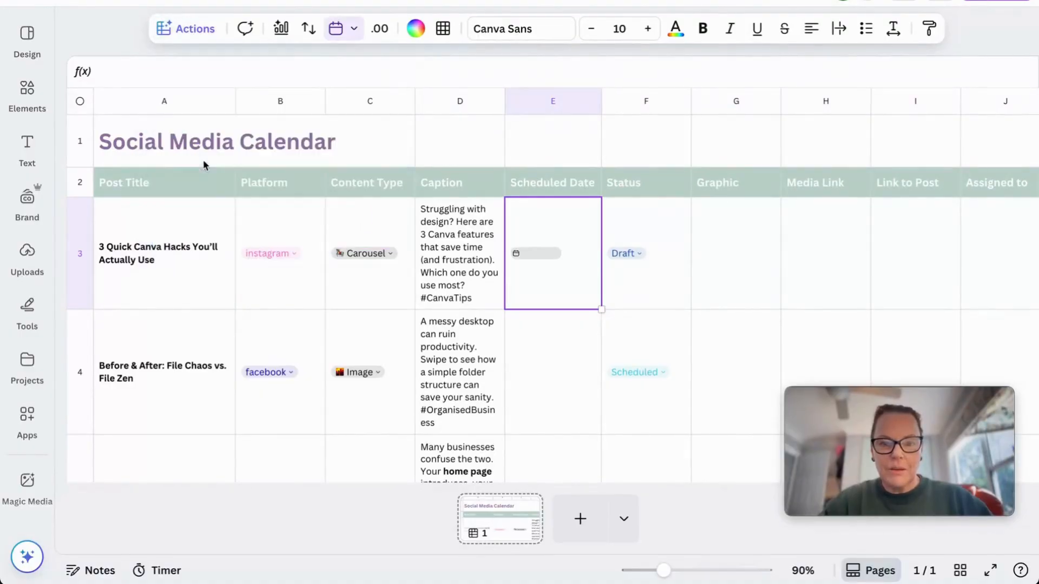
left_click(551, 256)
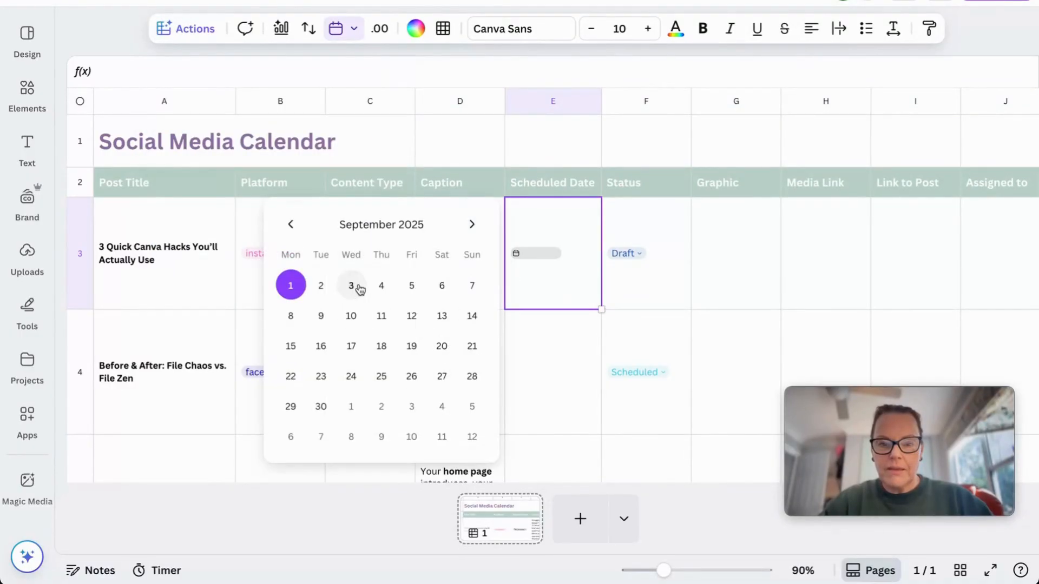
left_click(322, 287)
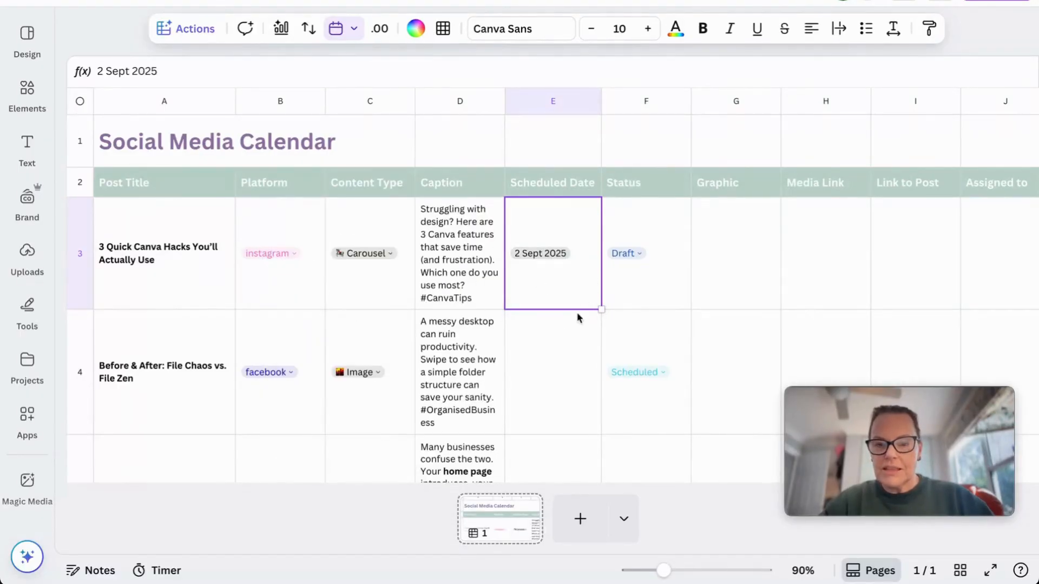
left_click(572, 371)
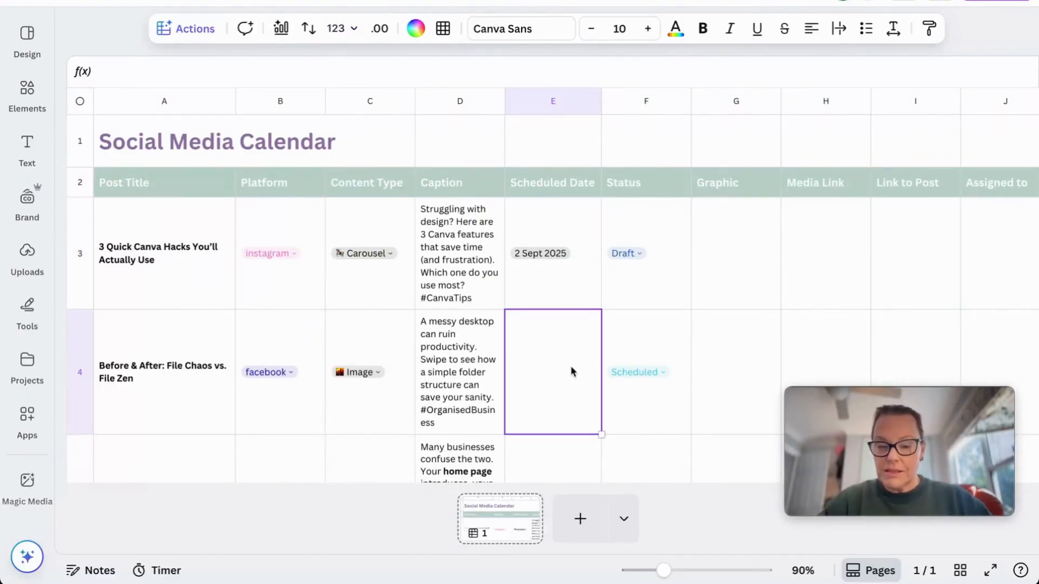
Place the recently used photo of a laptop on a desk into G3 of the Graphic column
left_click(756, 262)
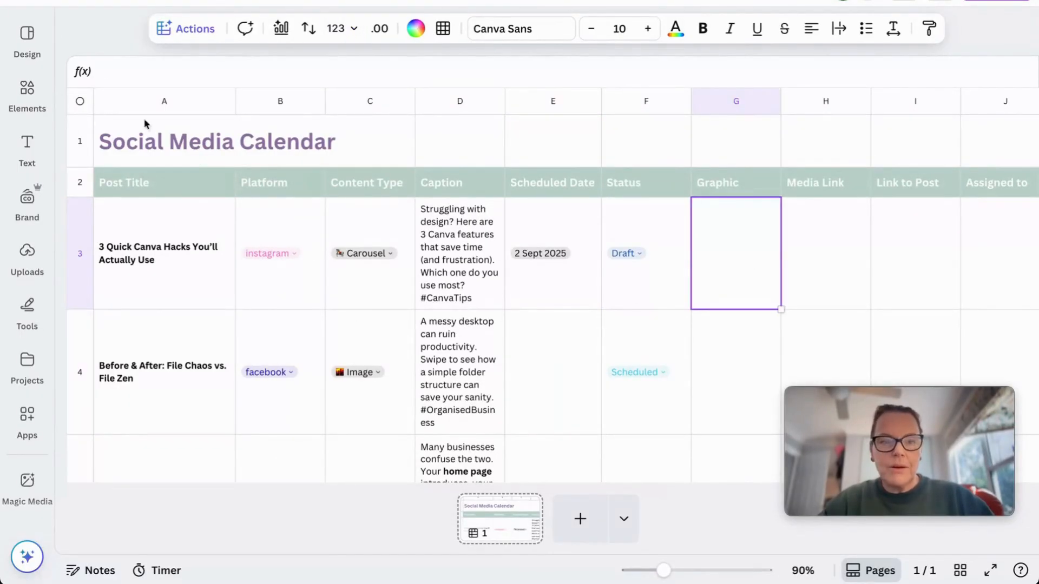
left_click(27, 92)
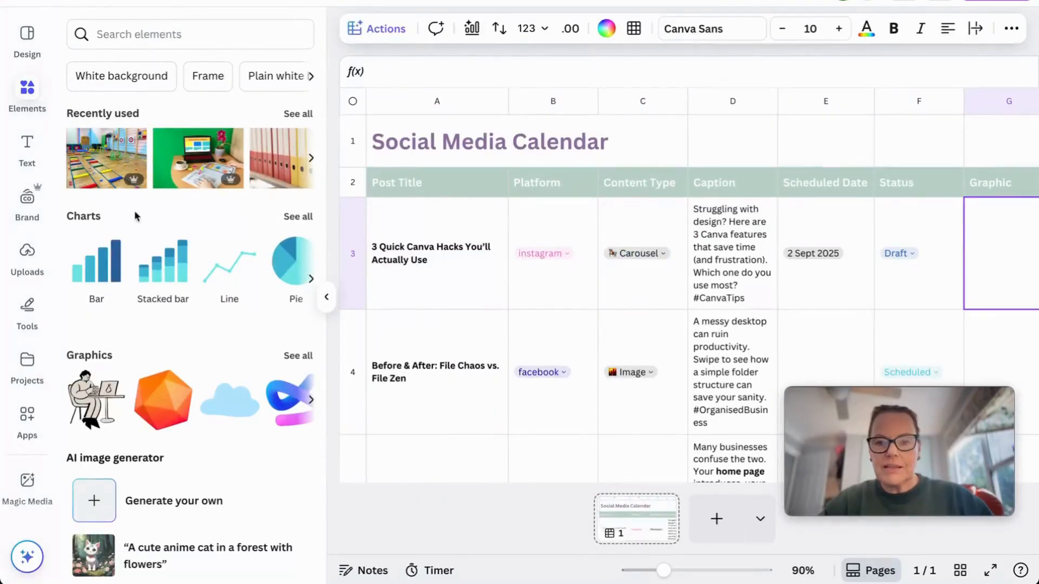
scroll(515, 266, "right", 6)
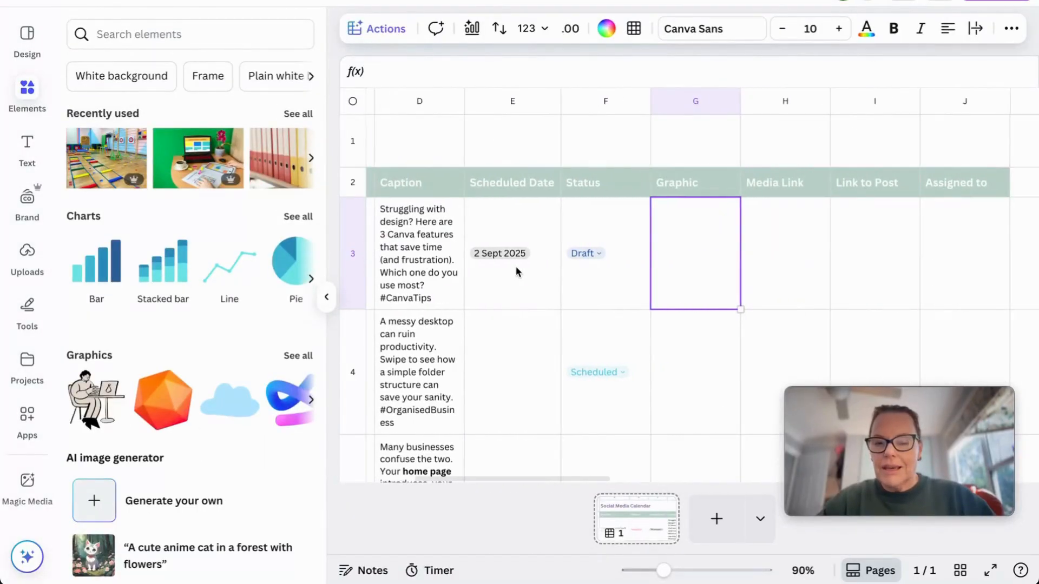
scroll(515, 266, "right", 2)
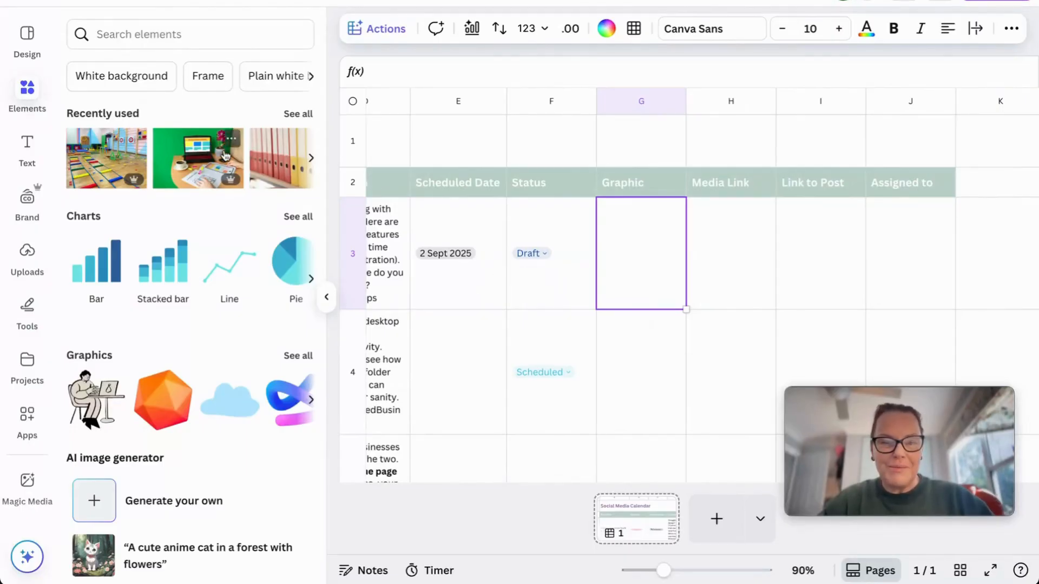
scroll(225, 156, "right", 2)
scroll(225, 157, "right", 5)
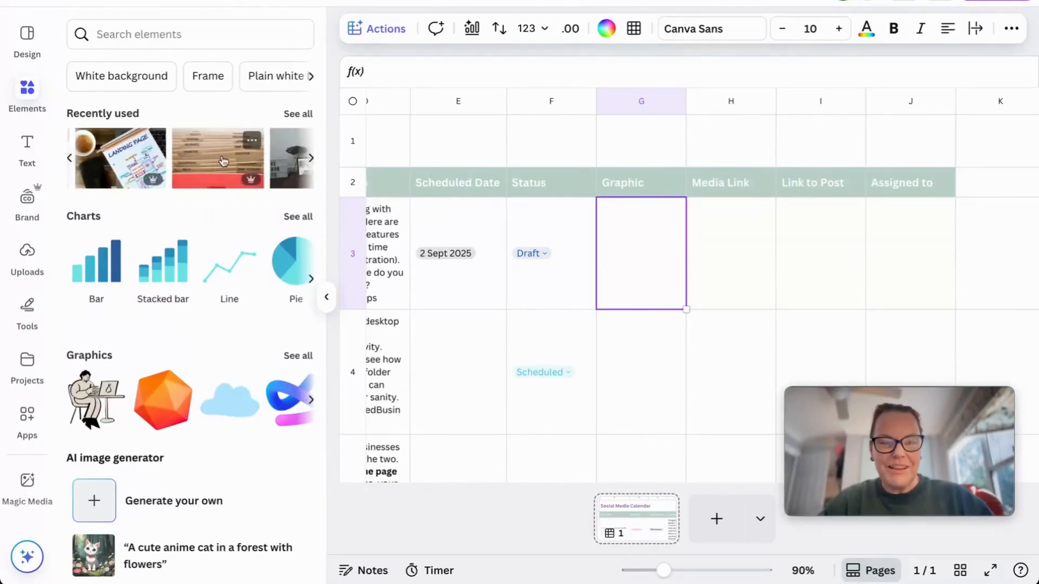
left_click_drag(151, 161, 614, 249)
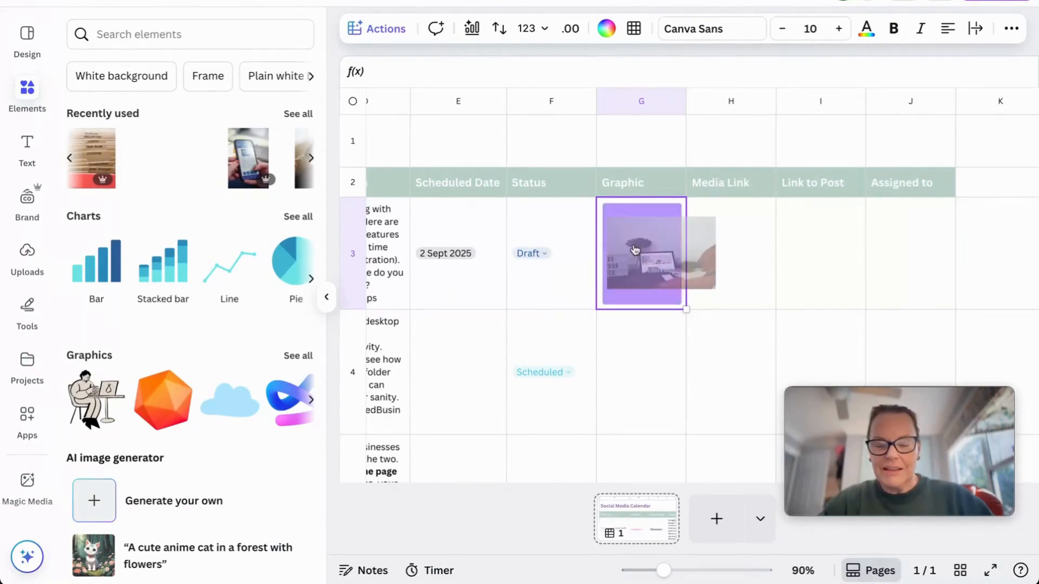
Place the recently used file folders photo into G4 and widen the Graphic column to about twice its width to fit both images
left_click(625, 341)
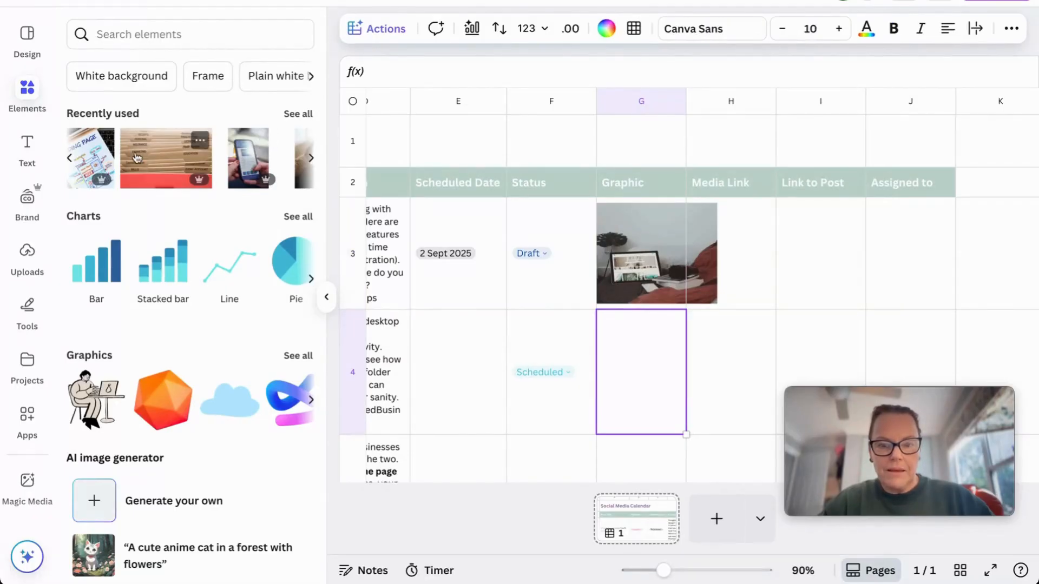
left_click_drag(137, 158, 652, 389)
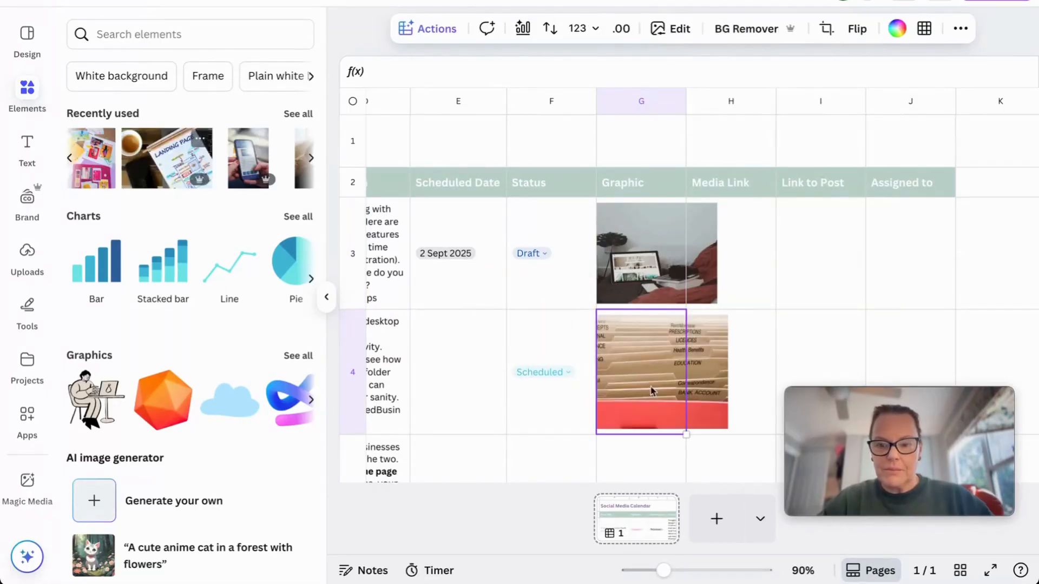
left_click_drag(686, 106, 768, 111)
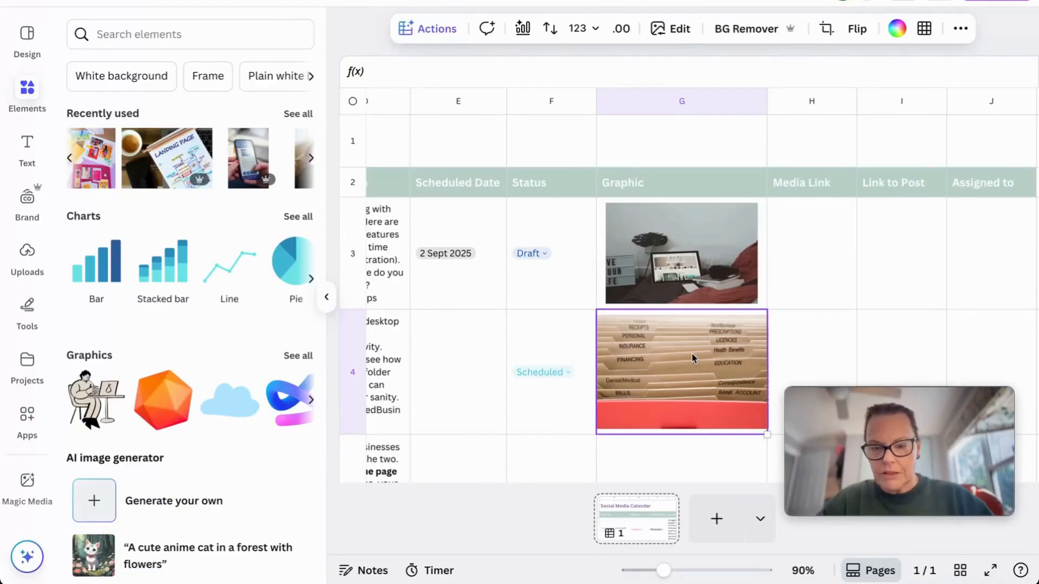
Review the Media Link and Link to Post columns and the calendar's columns from Post Title onward
scroll(686, 408, "right", 2)
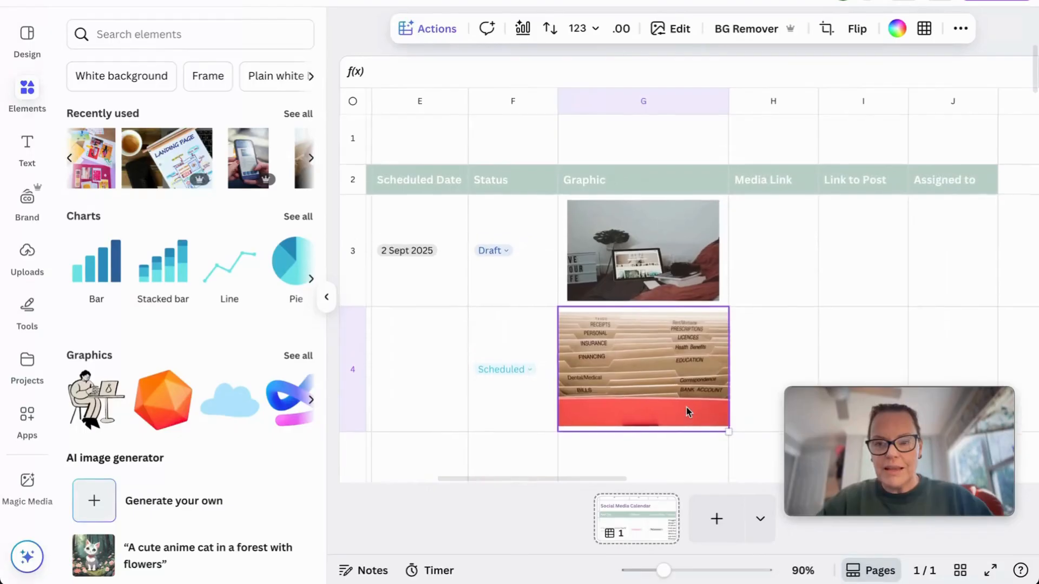
scroll(686, 407, "right", 2)
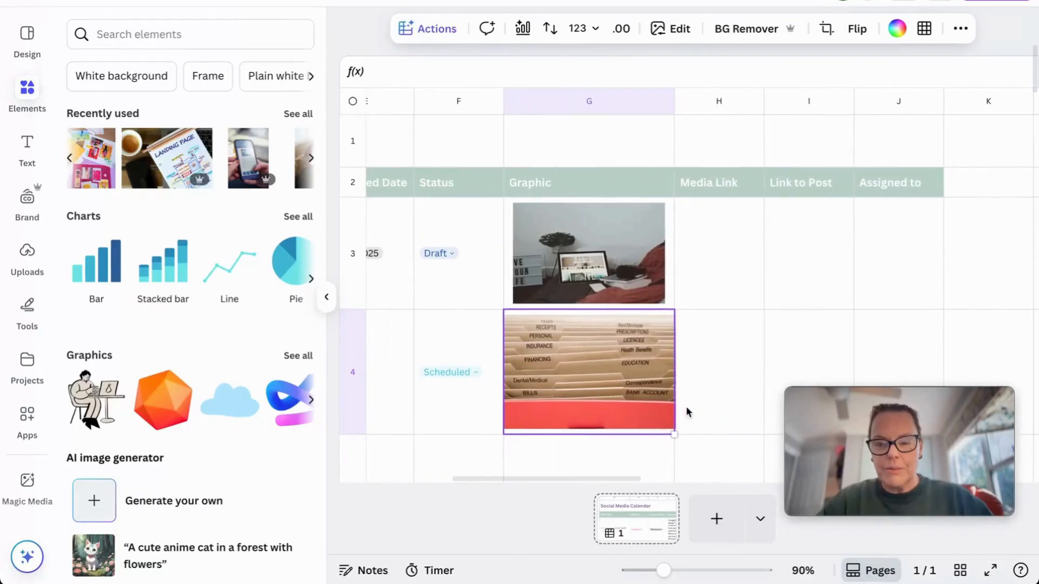
left_click(708, 241)
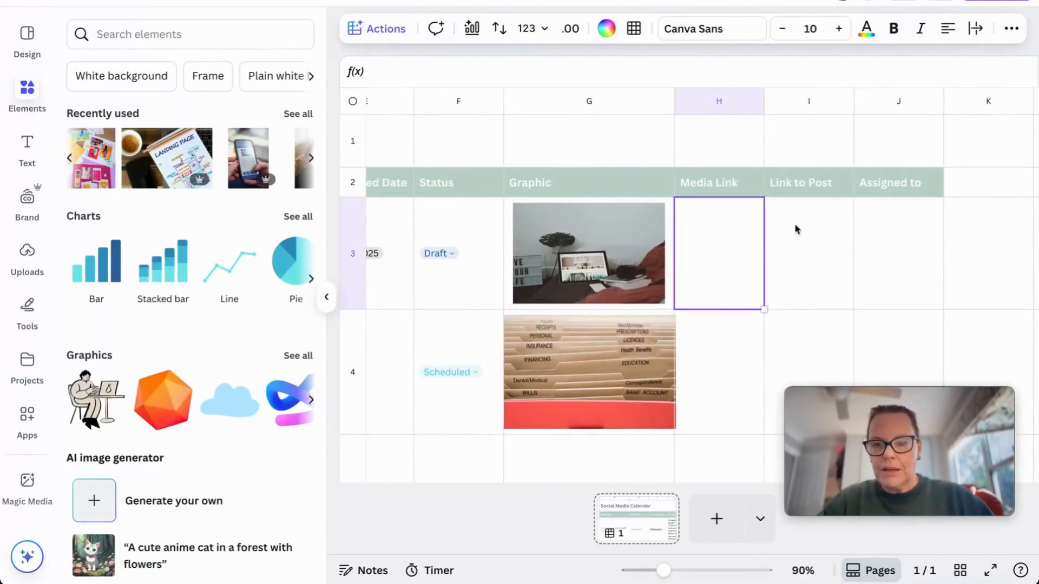
scroll(796, 227, "down", 1)
scroll(726, 342, "down", 2)
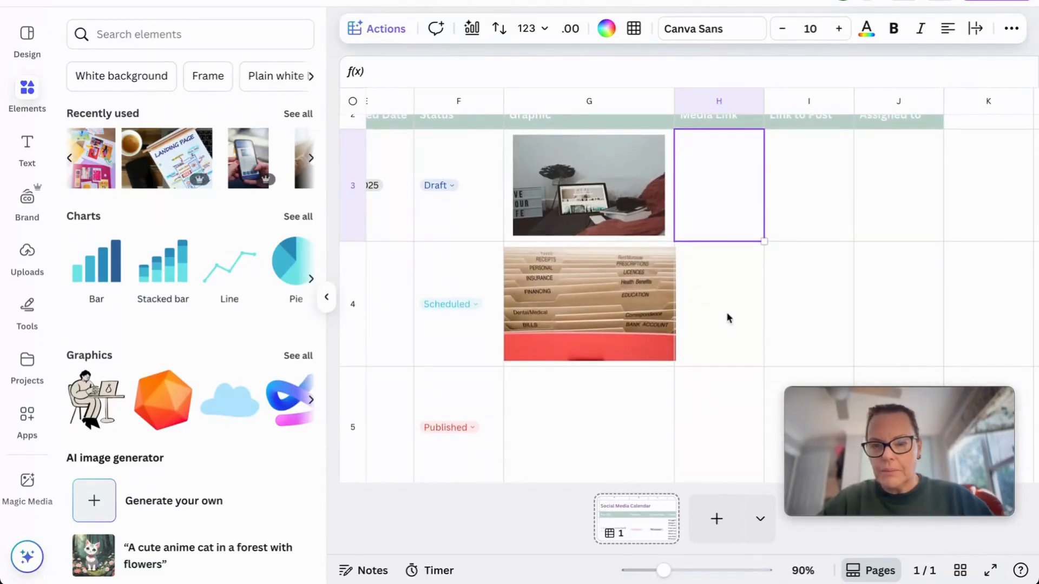
scroll(728, 319, "up", 1)
left_click(815, 210)
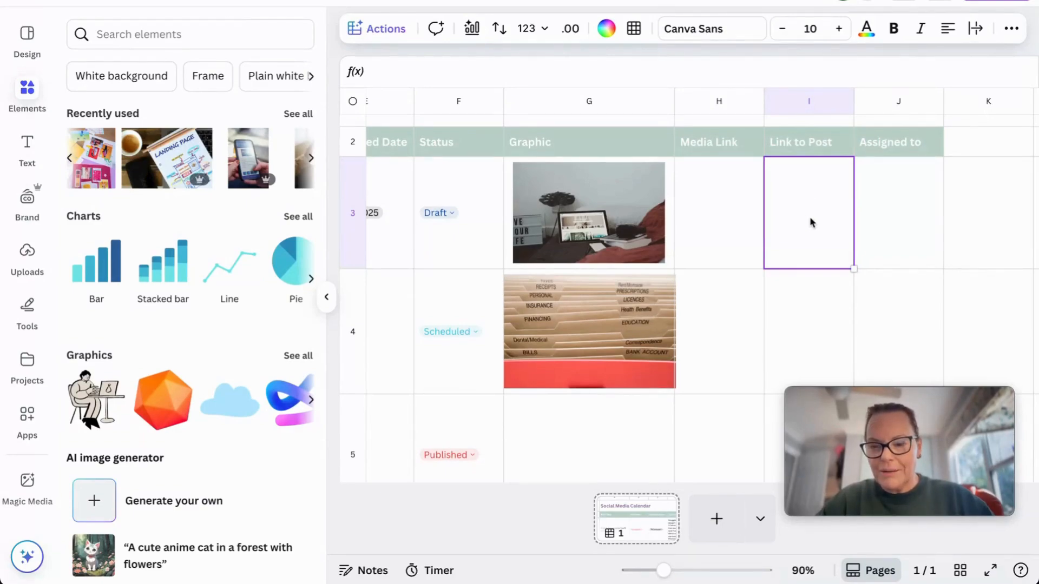
scroll(508, 211, "left", 10)
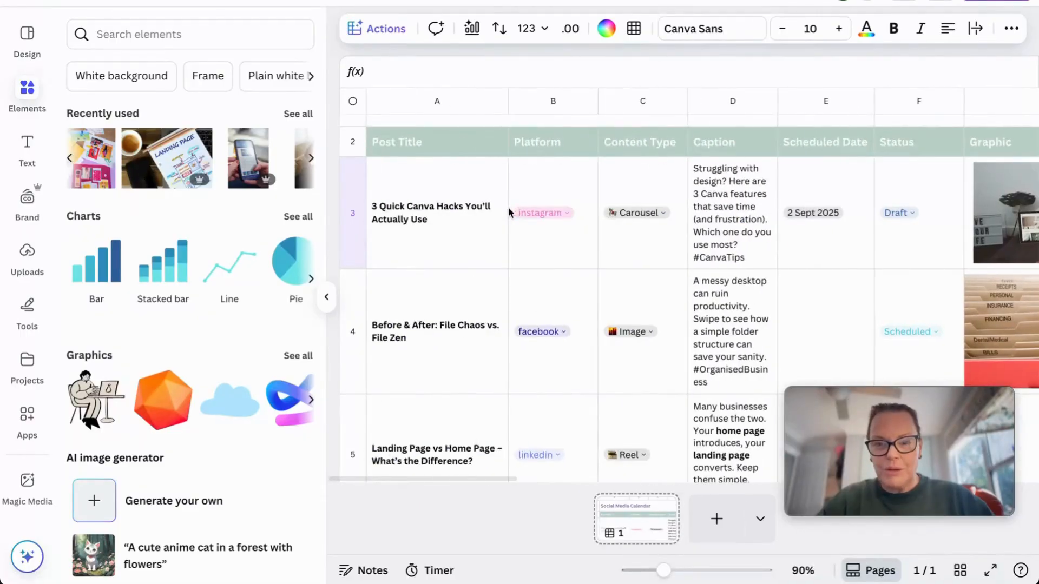
scroll(654, 232, "right", 3)
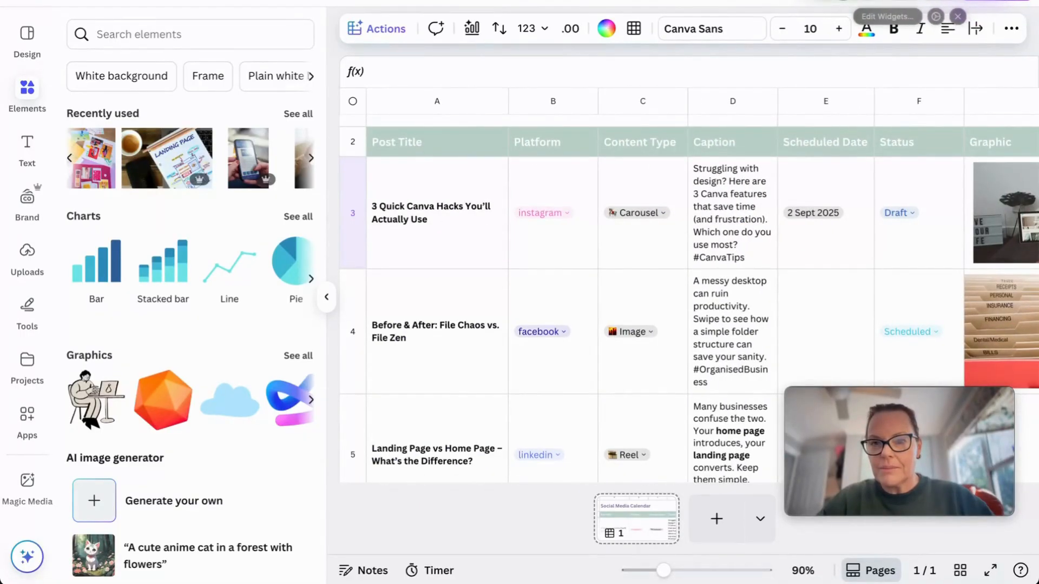
Add the heading Insights in K2, beside the Assigned to heading
scroll(791, 267, "right", 10)
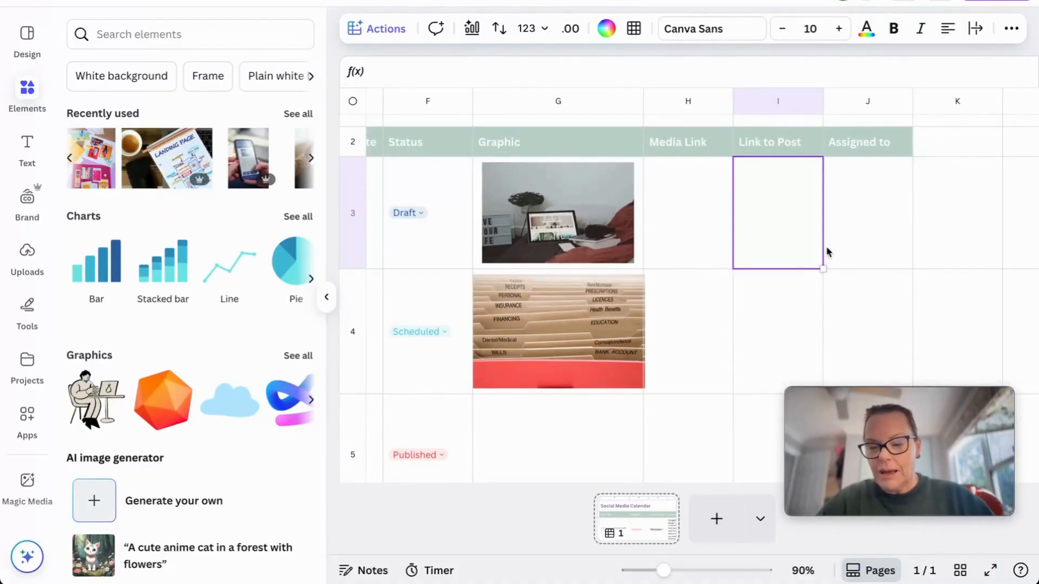
left_click(965, 144)
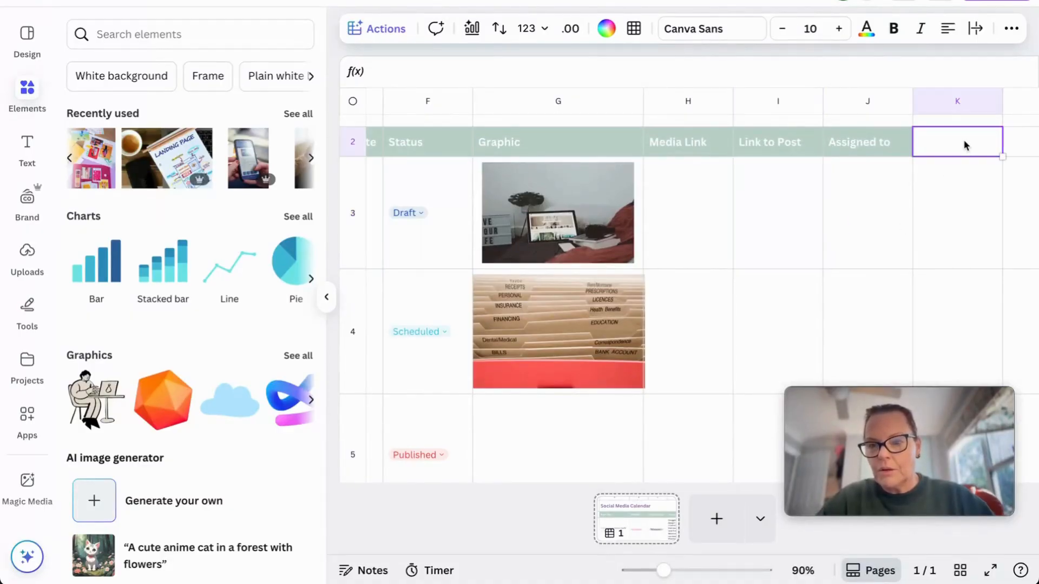
type("Insights")
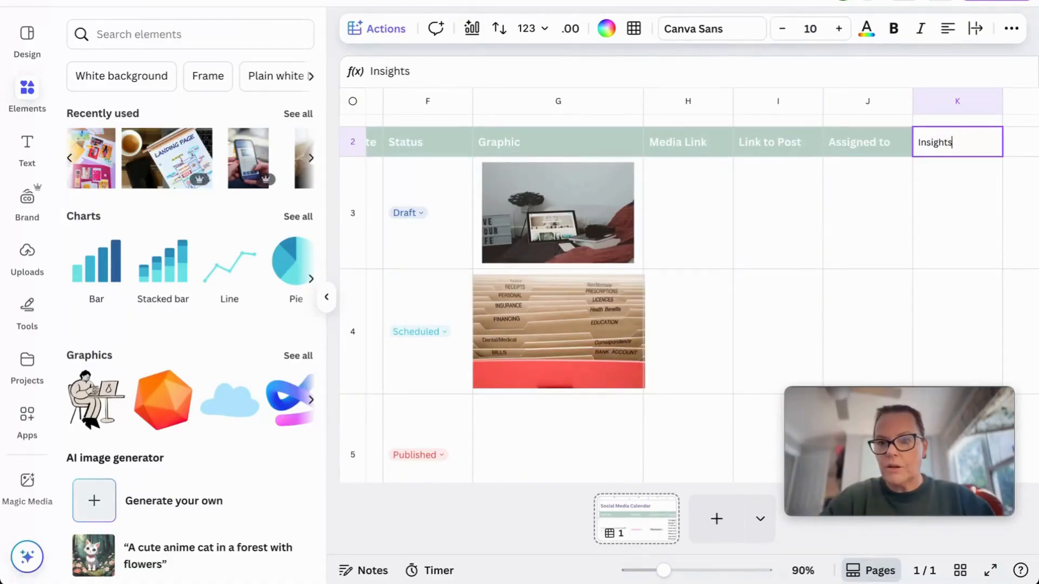
key("Return")
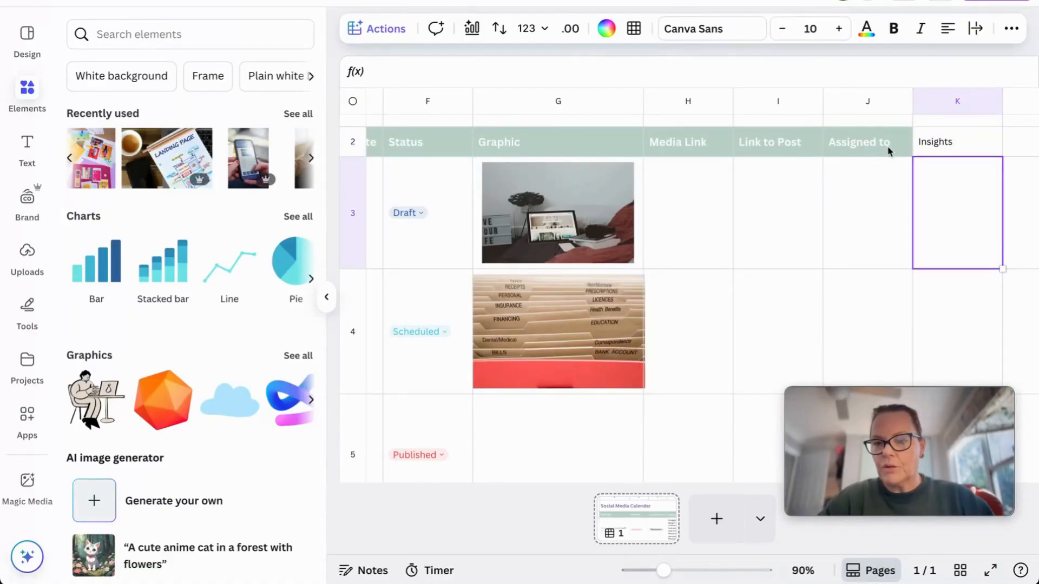
left_click(840, 231)
left_click(787, 233)
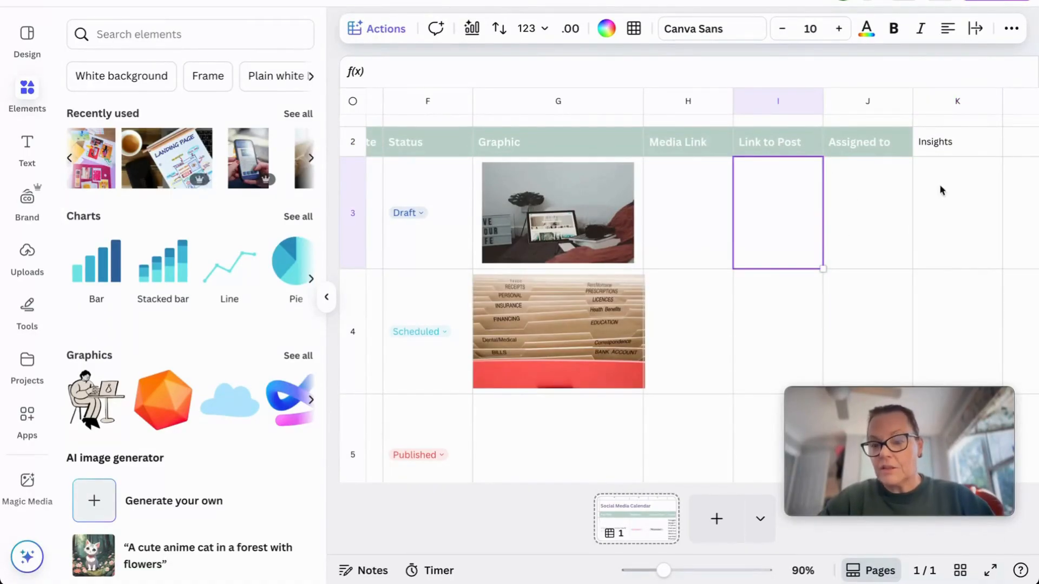
left_click(777, 214)
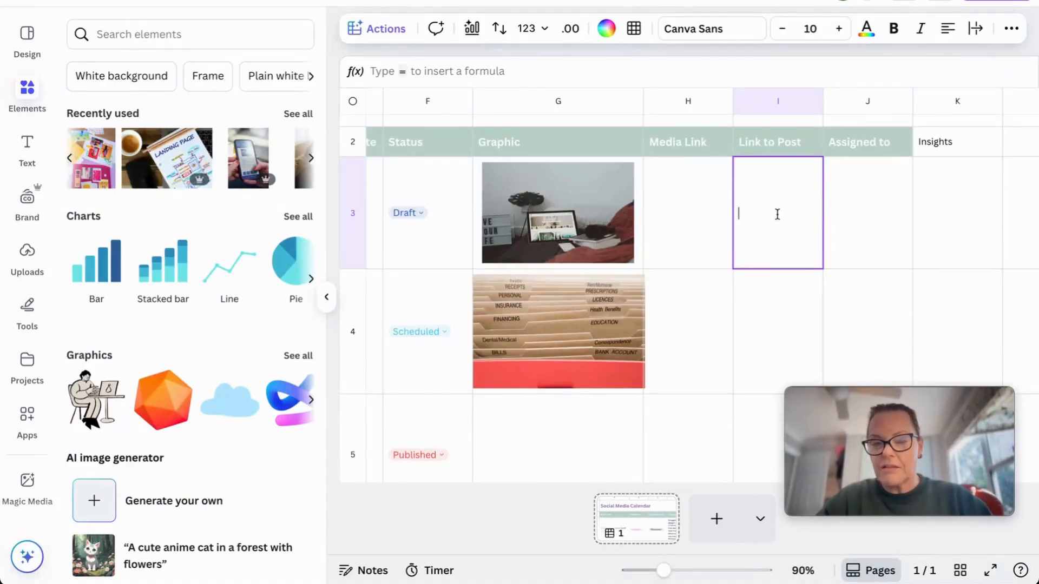
left_click(855, 231)
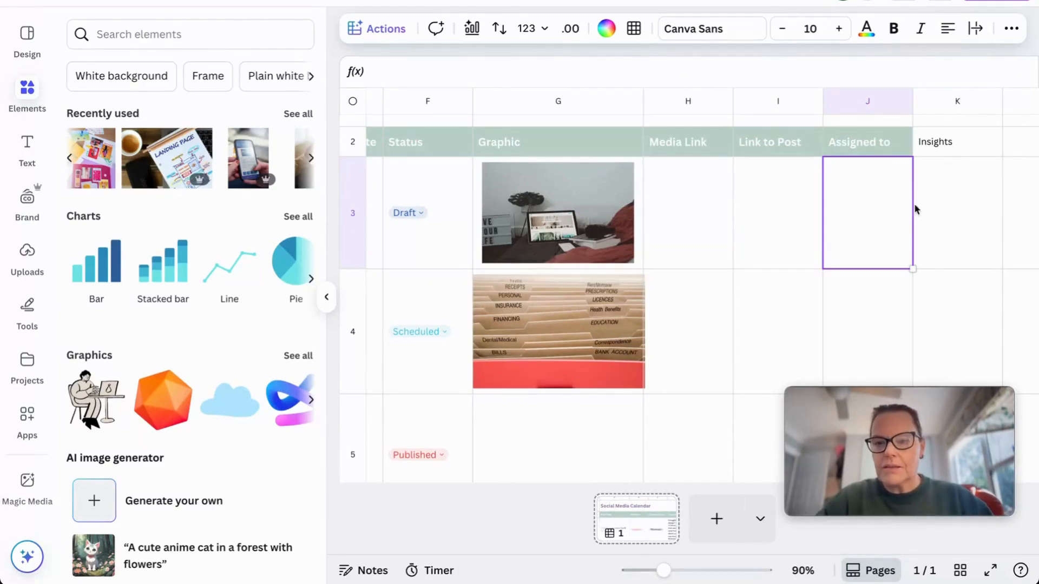
left_click(949, 203)
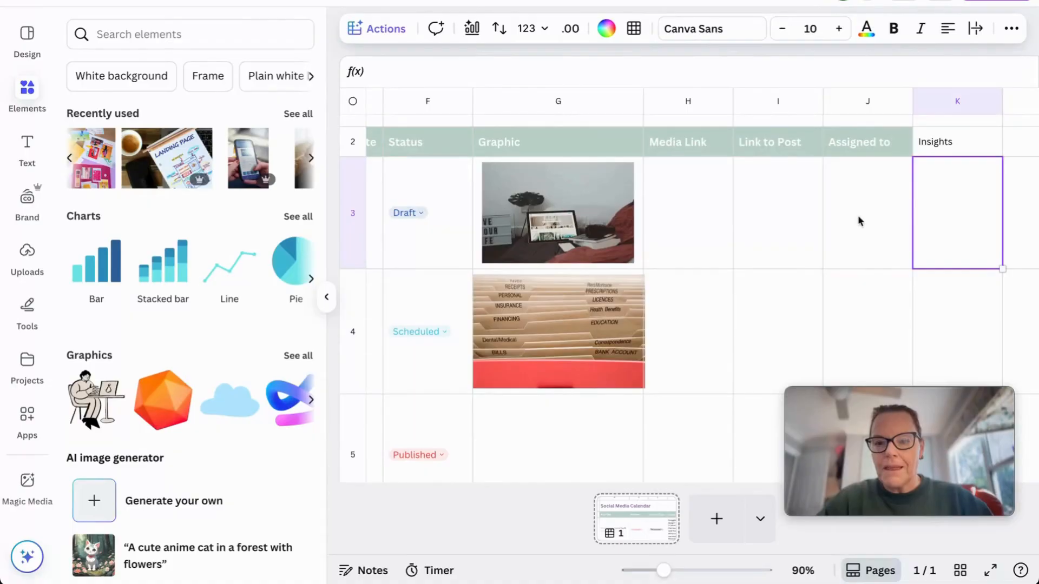
left_click(860, 217)
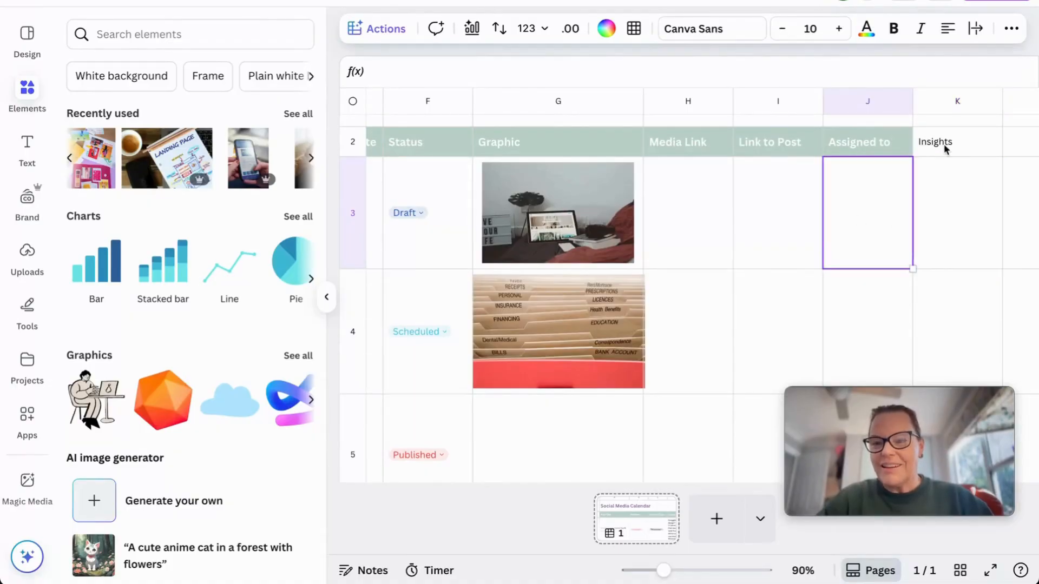
Copy the style of the Assigned to heading in J2 onto the Insights heading in K2
left_click(926, 141)
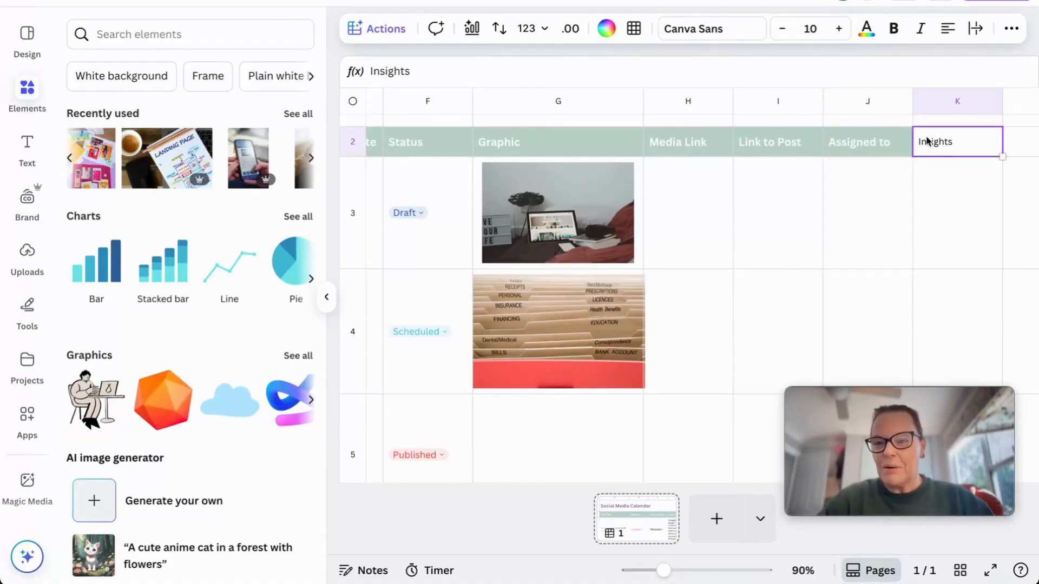
left_click(871, 142)
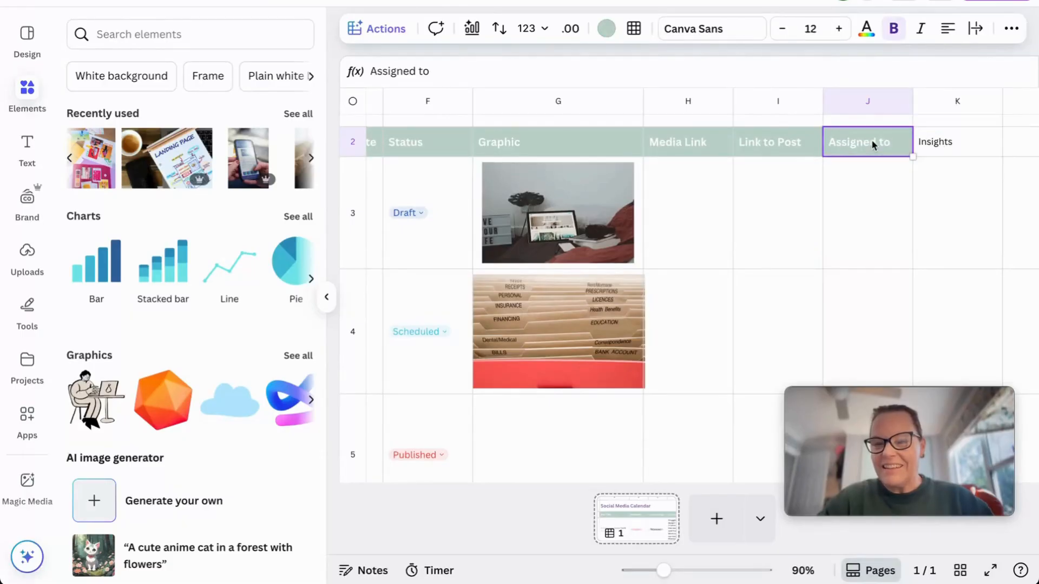
left_click(1013, 30)
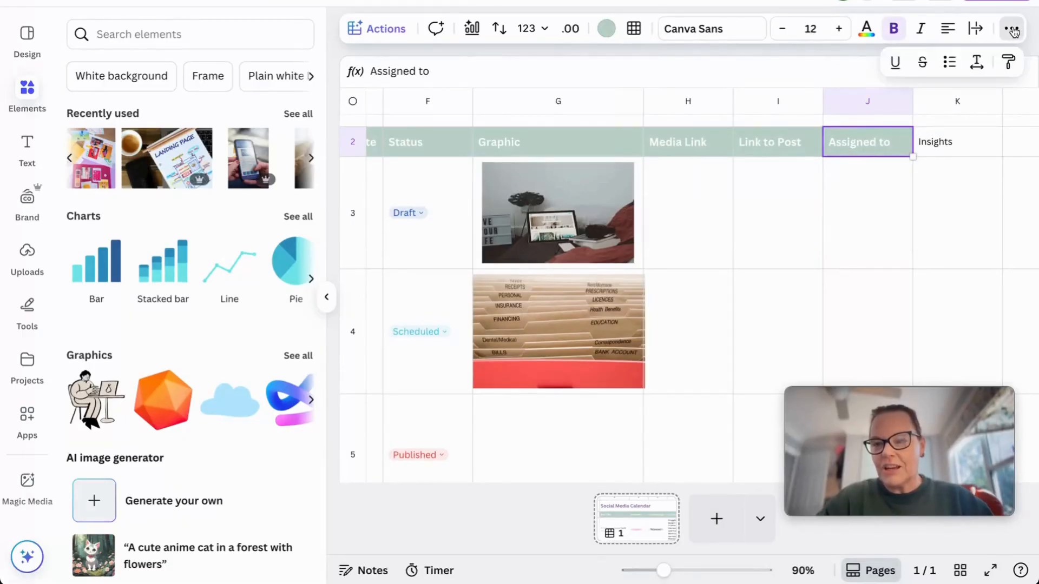
left_click(1008, 65)
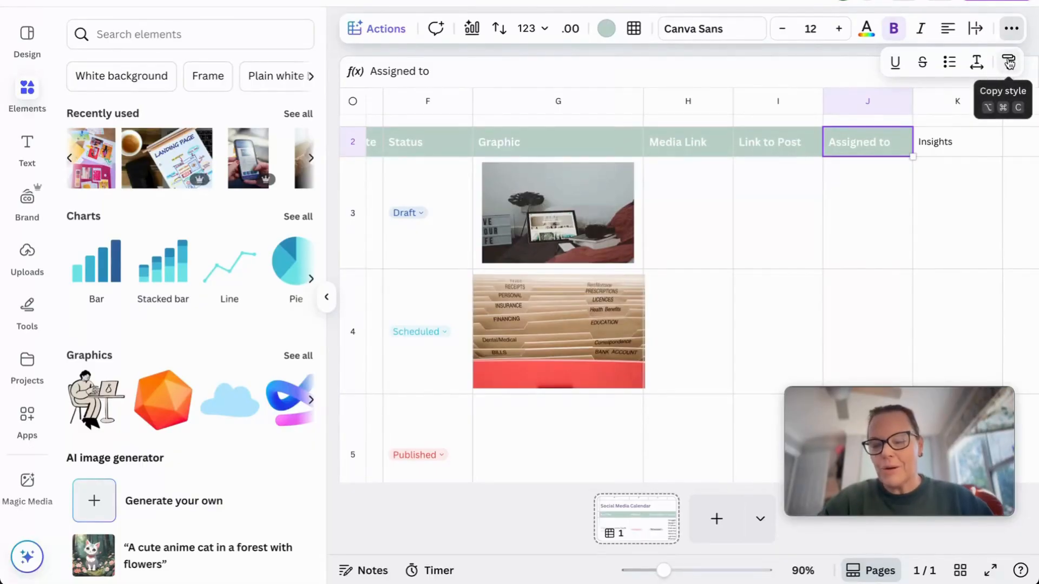
left_click(944, 142)
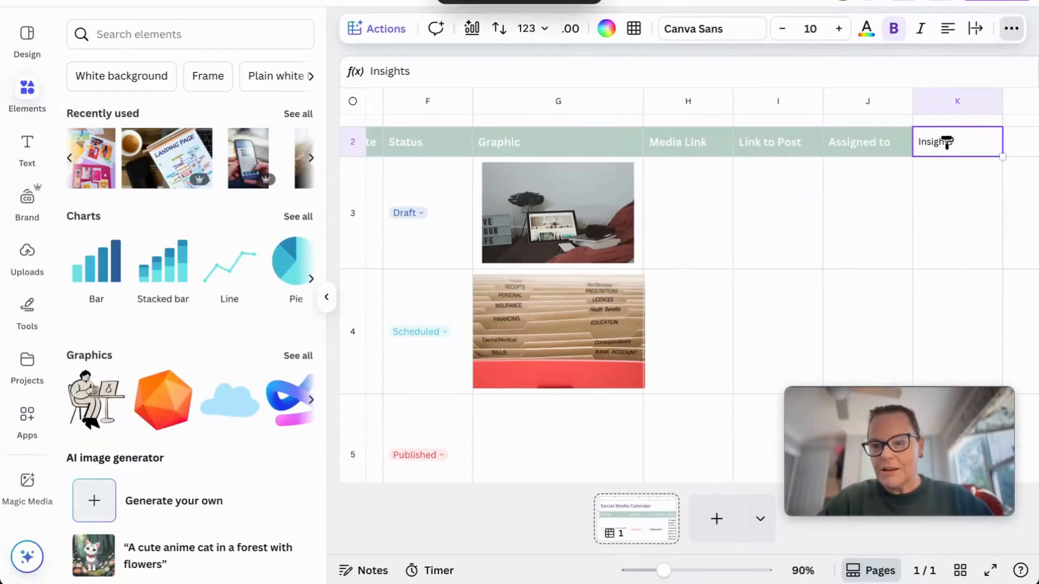
Insert a link to the Canva design Using google appointment scheduler (LinkedIn) in H3, under Media Link
left_click(892, 221)
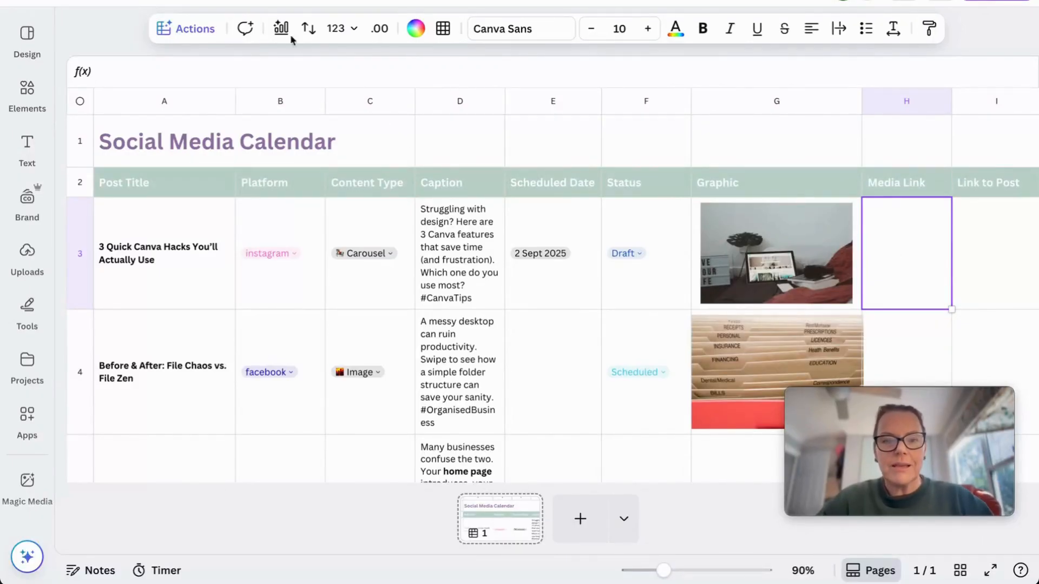
left_click(200, 27)
scroll(224, 178, "down", 5)
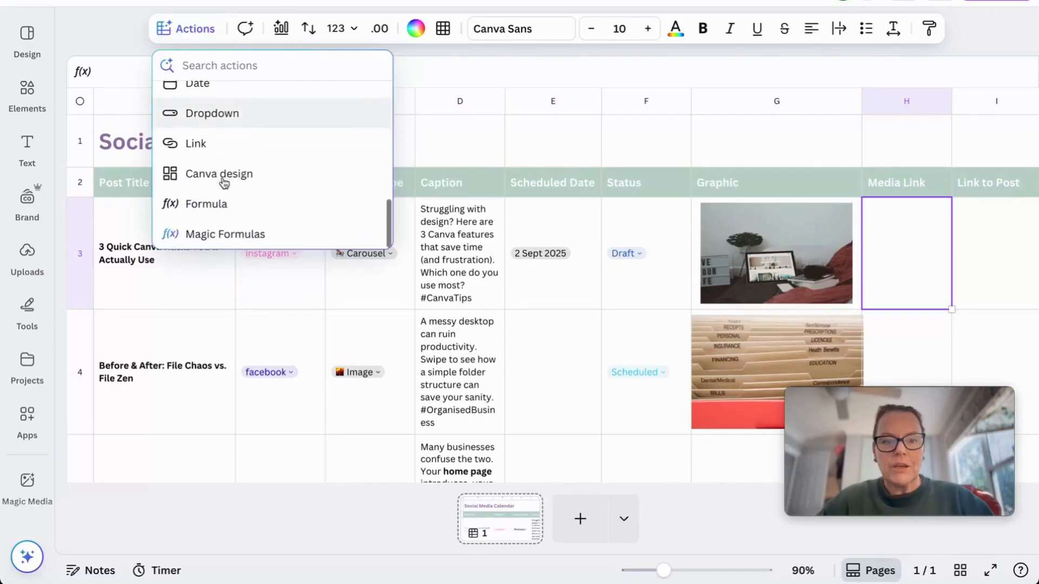
left_click(222, 178)
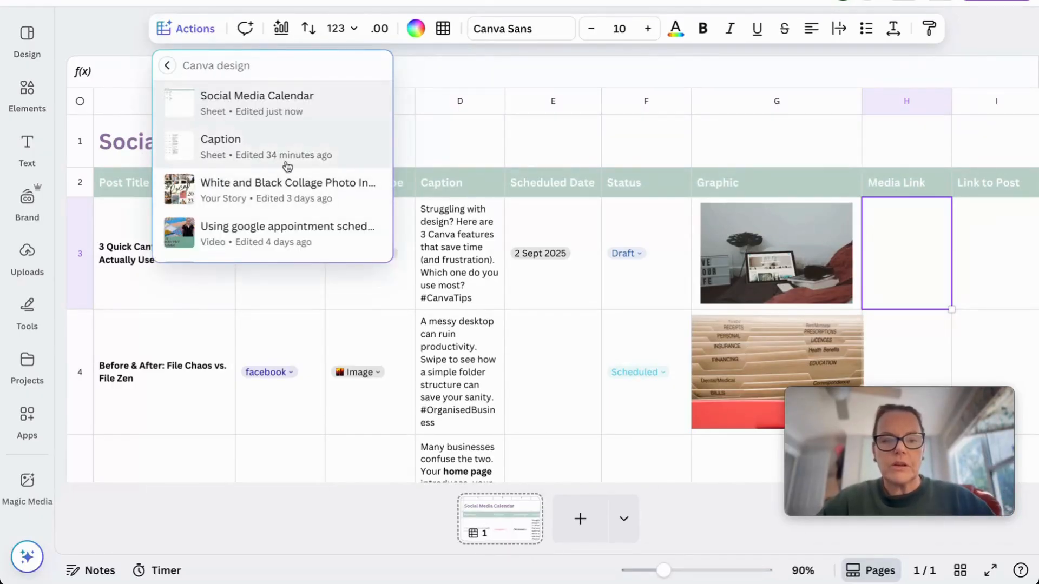
scroll(286, 165, "down", 4)
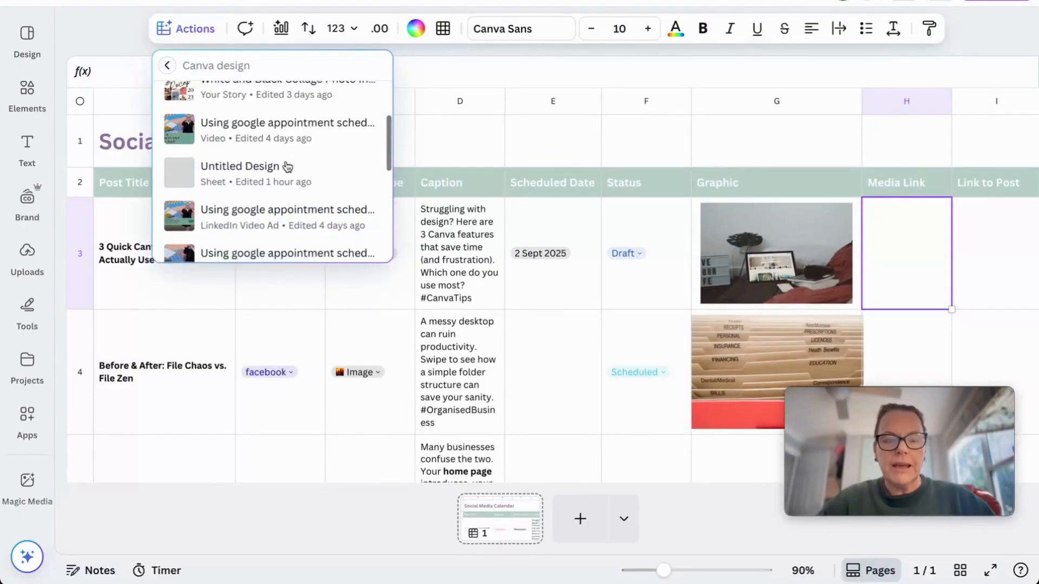
scroll(287, 166, "down", 2)
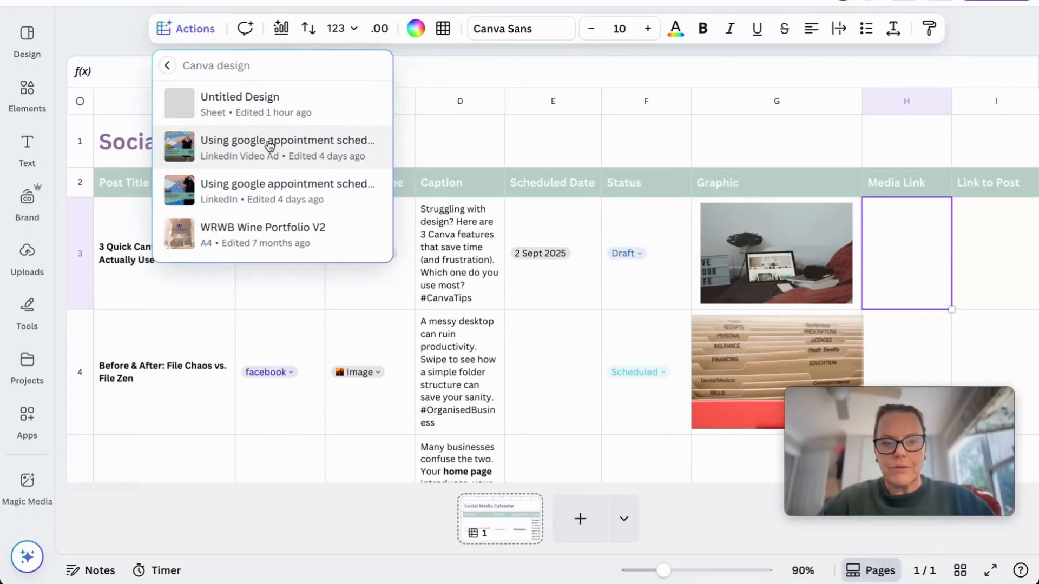
left_click(255, 191)
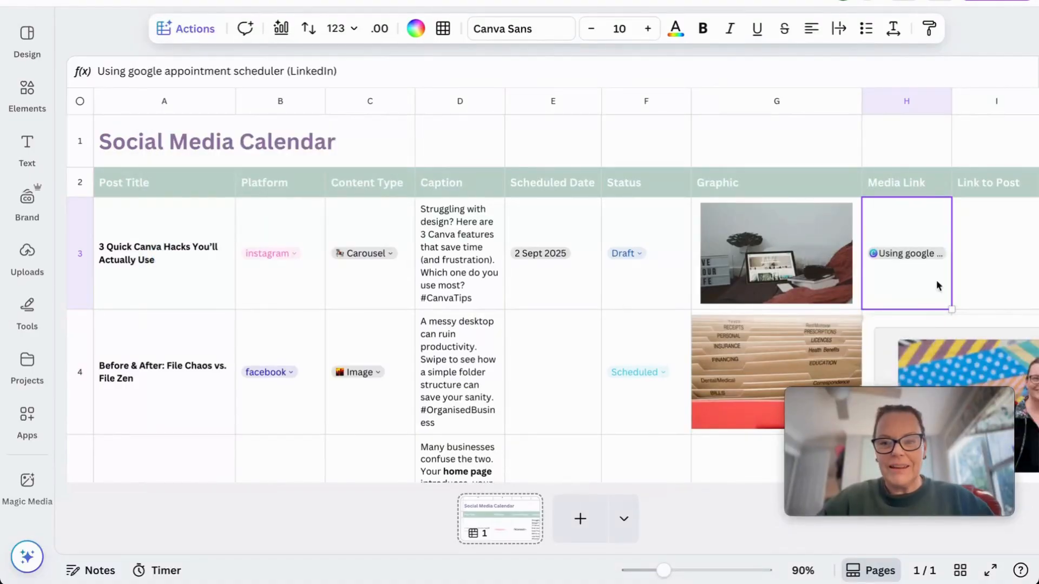
Open the Canva design linked in H3 to check it, close it and return to the calendar's heading row
left_click(968, 278)
scroll(885, 318, "right", 5)
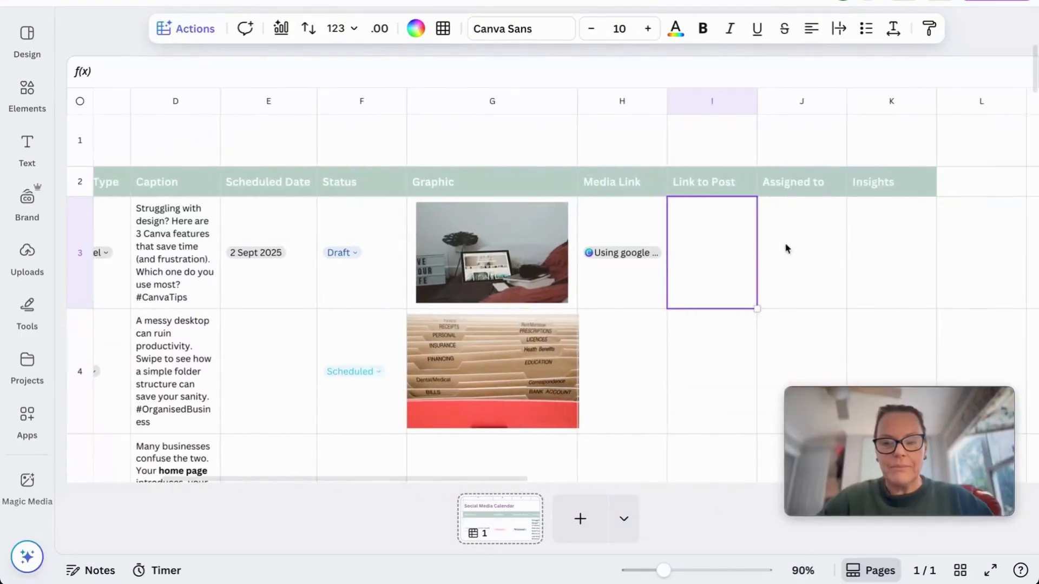
left_click(626, 259)
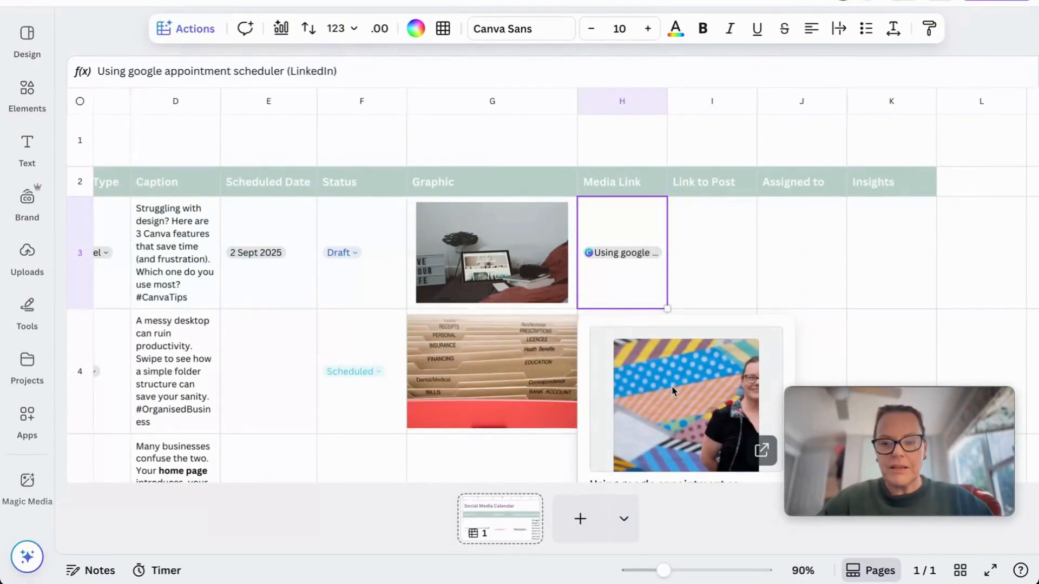
scroll(676, 388, "down", 4)
left_click(764, 259)
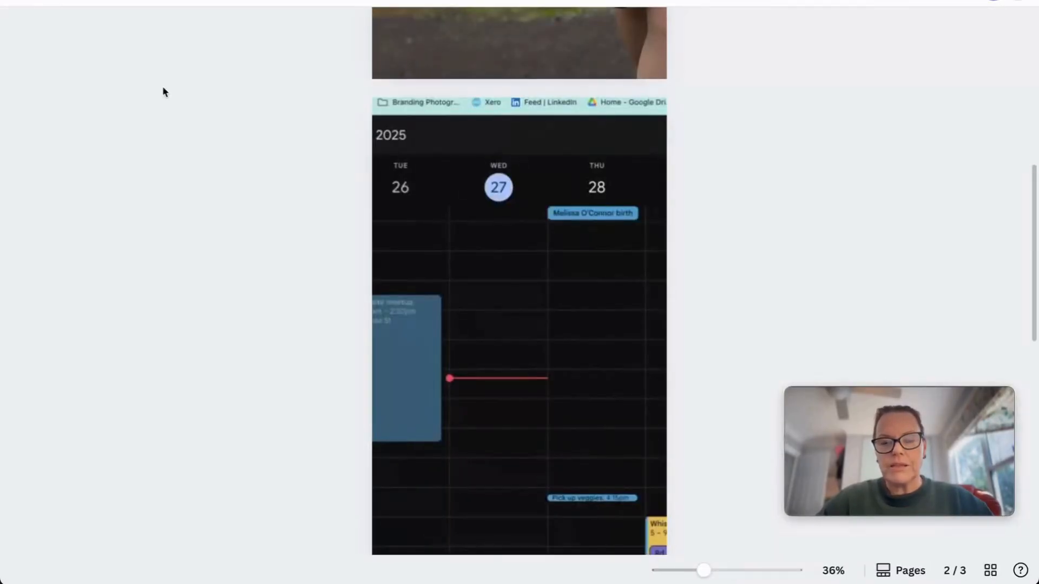
key("super+w")
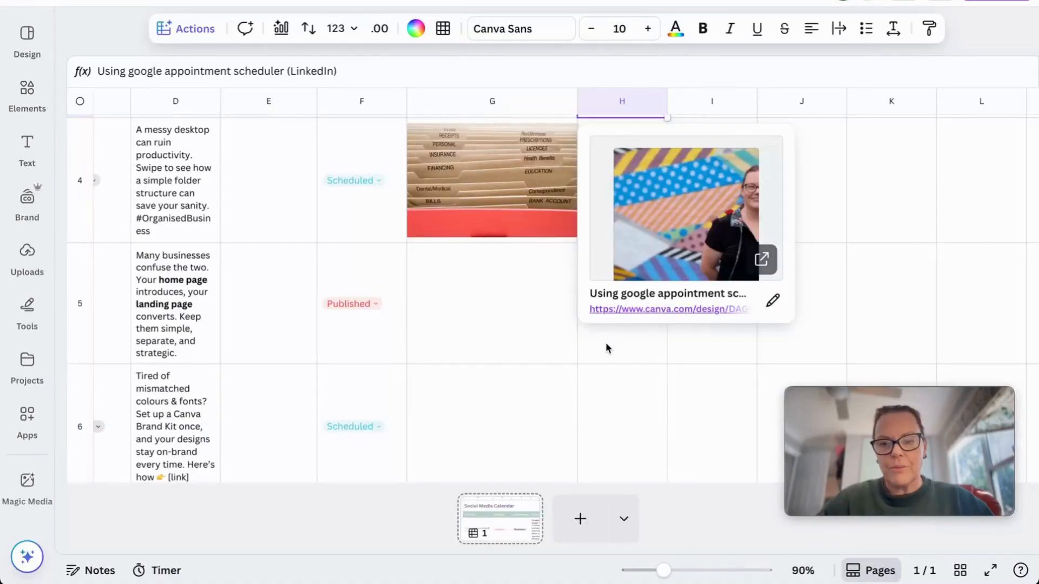
left_click(709, 376)
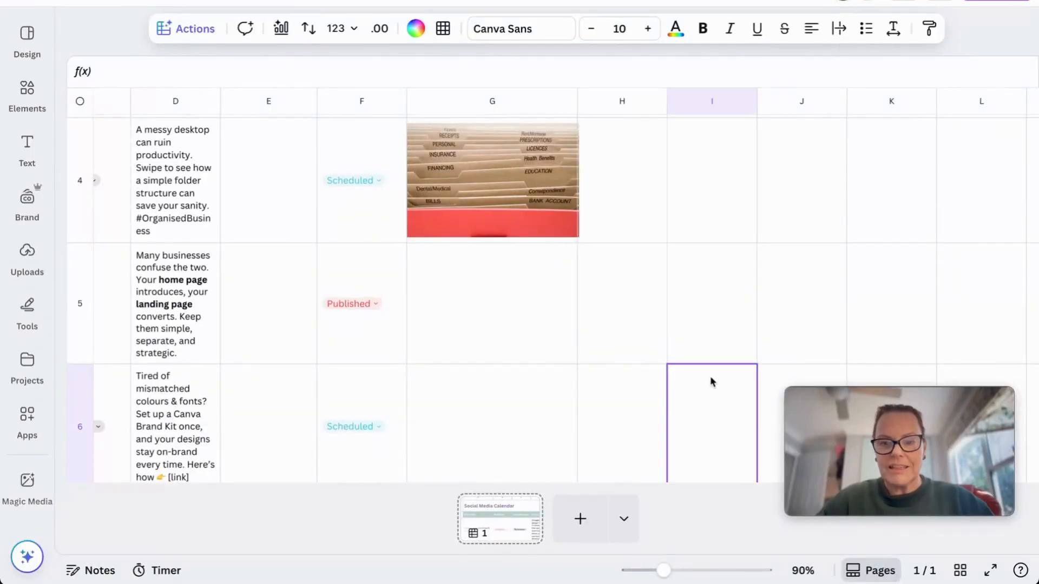
scroll(633, 222, "up", 4)
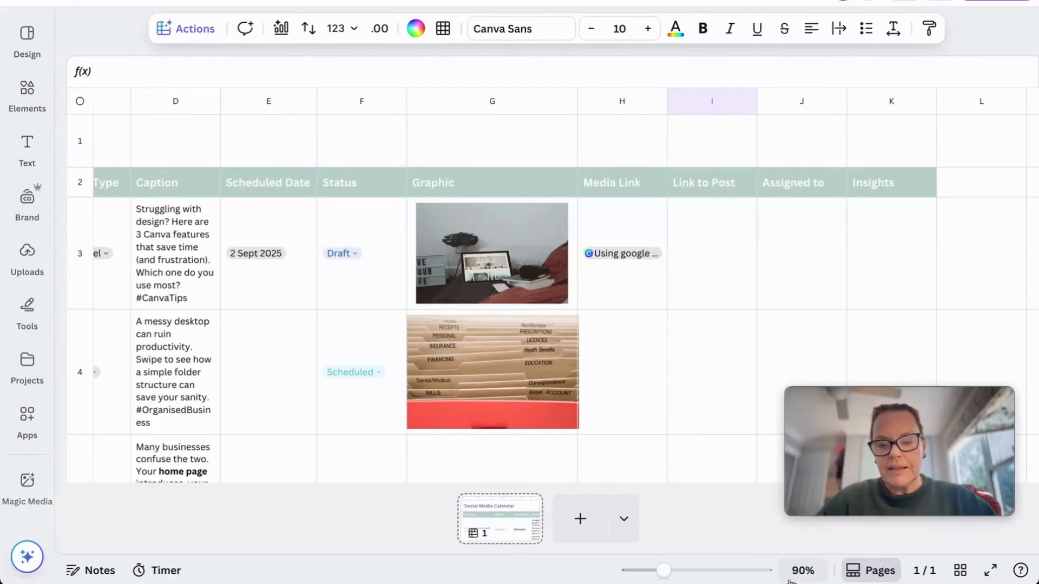
Hide the page thumbnails, look through the sheet's lower rows, and show the thumbnails again
left_click(874, 572)
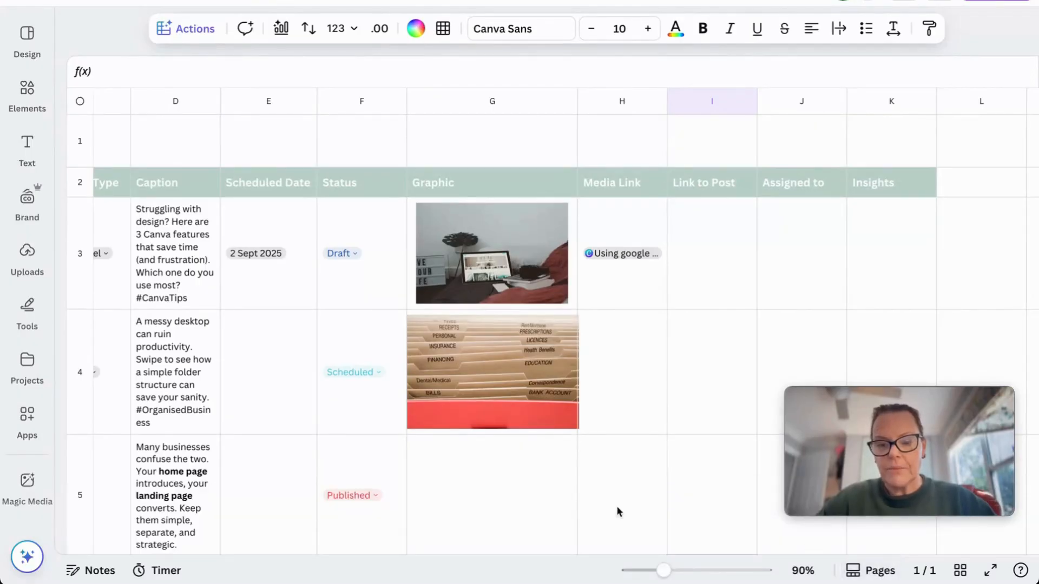
scroll(674, 432, "down", 20)
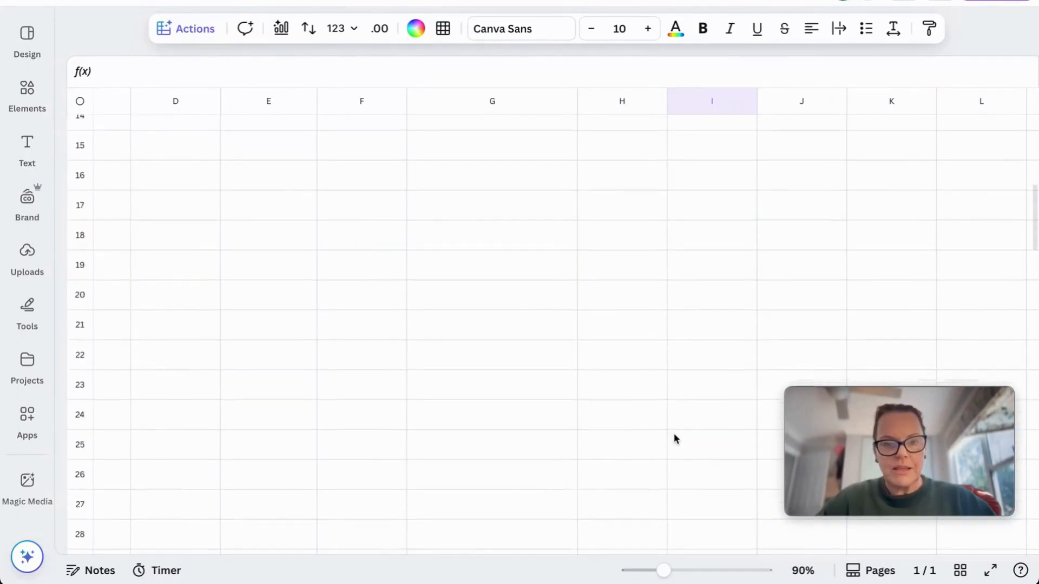
scroll(674, 432, "up", 20)
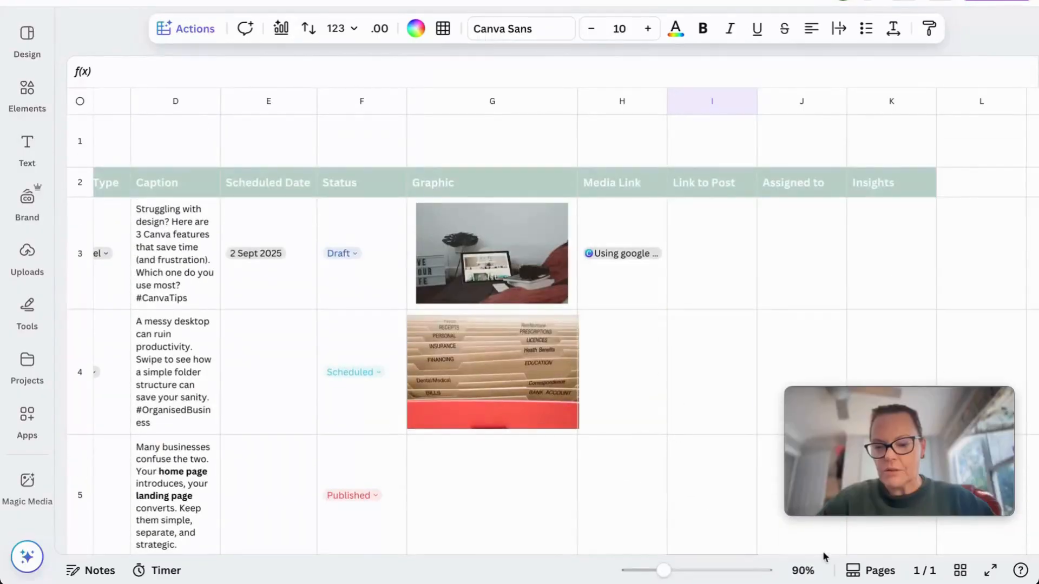
left_click(881, 574)
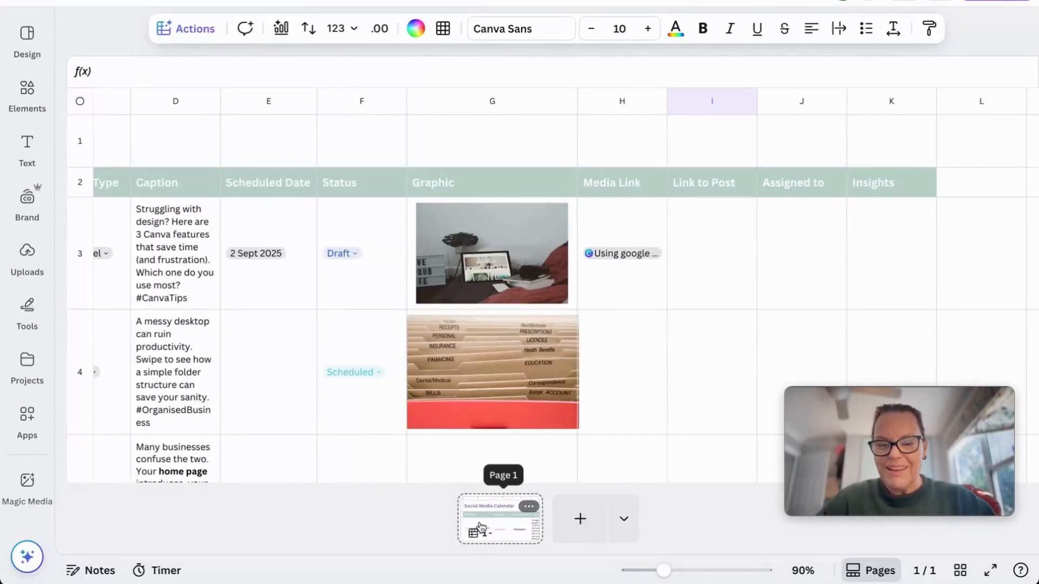
Add two blank sheet pages after the calendar and title page 3 Assets
left_click(581, 520)
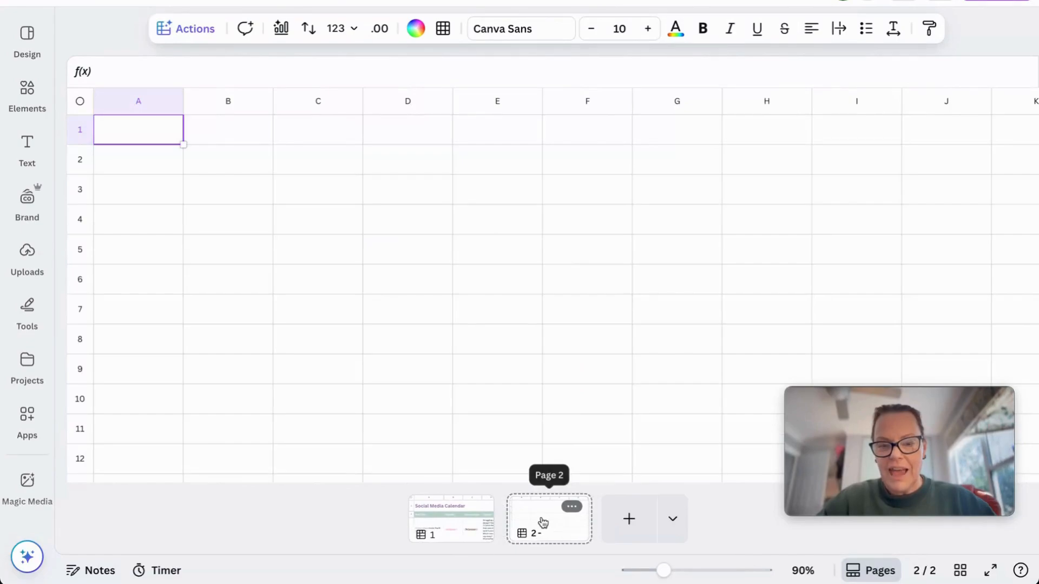
left_click(617, 522)
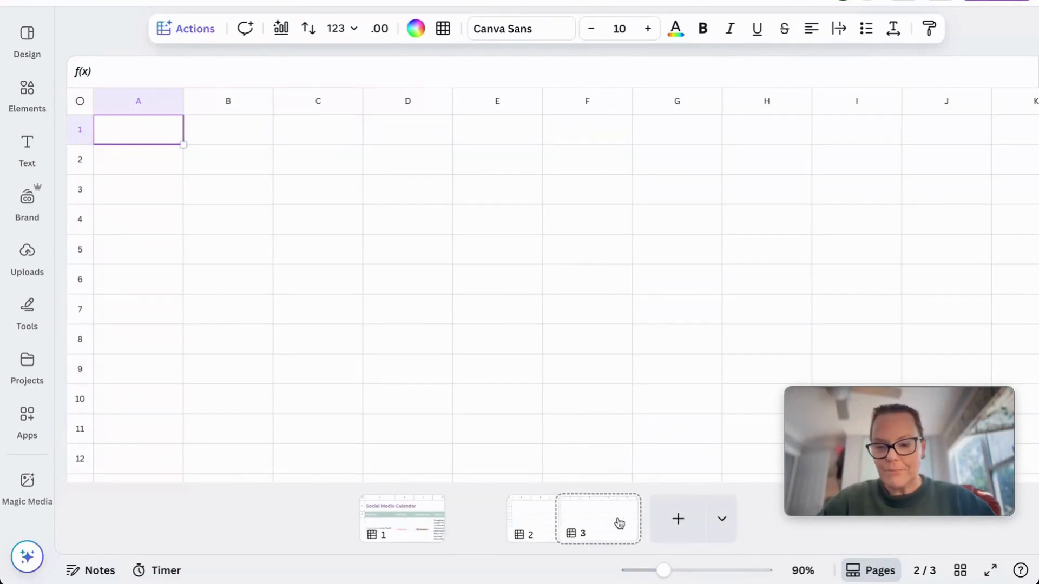
left_click(621, 507)
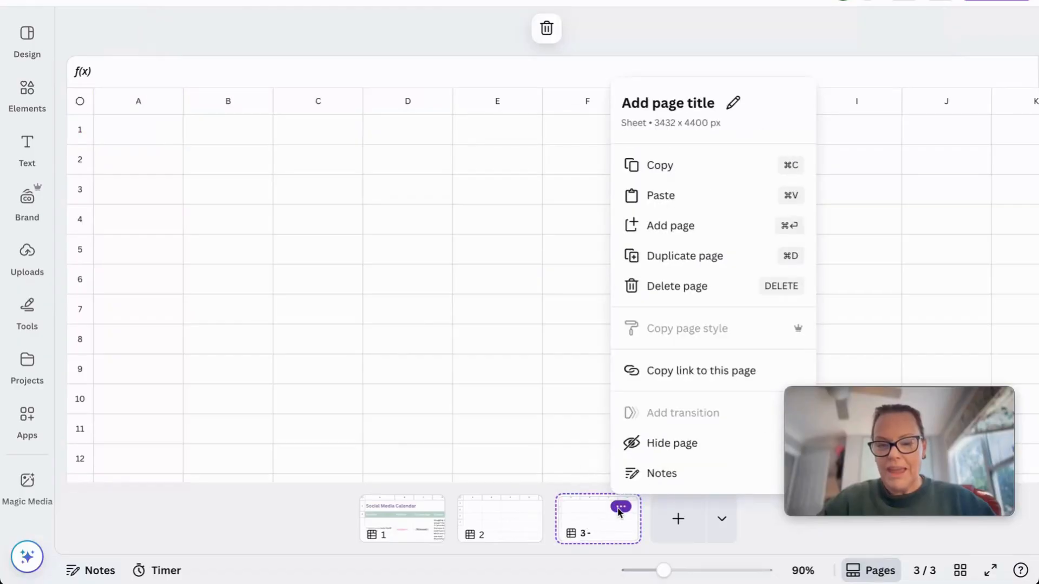
left_click(646, 102)
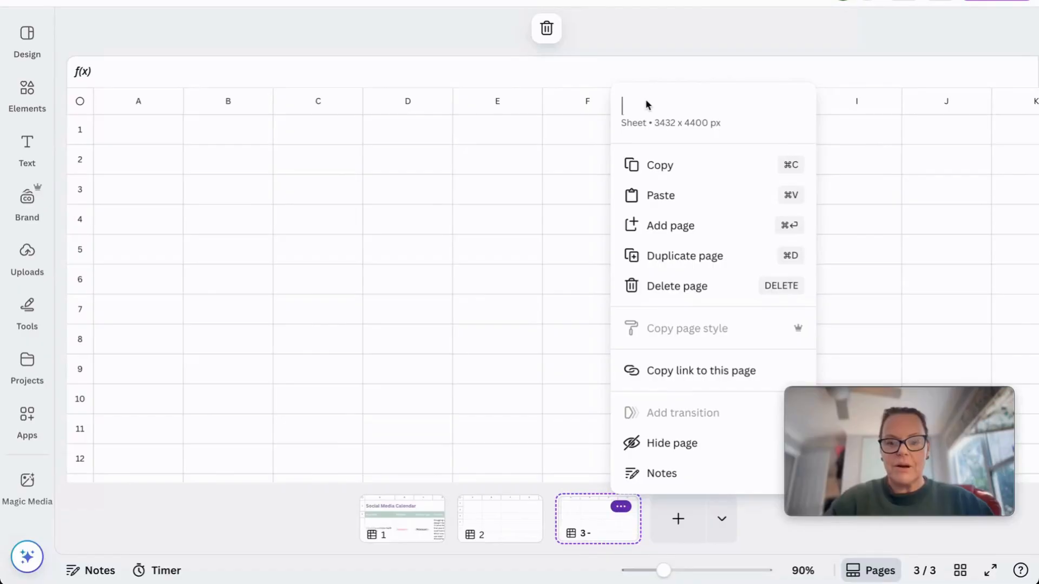
type("Aass")
key("BackSpace")
key("BackSpace")
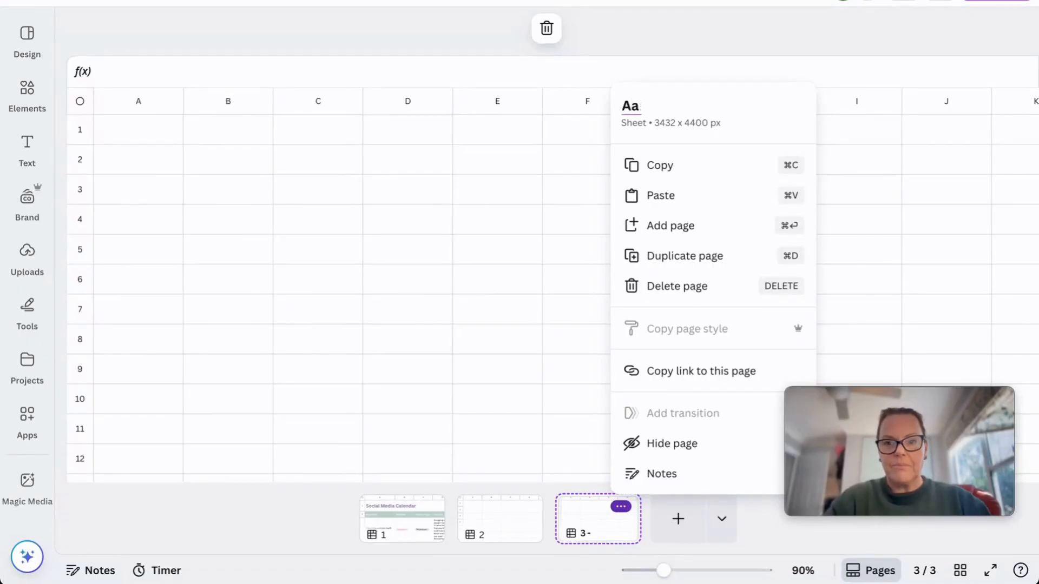
key("BackSpace")
type("ssets")
left_click(514, 193)
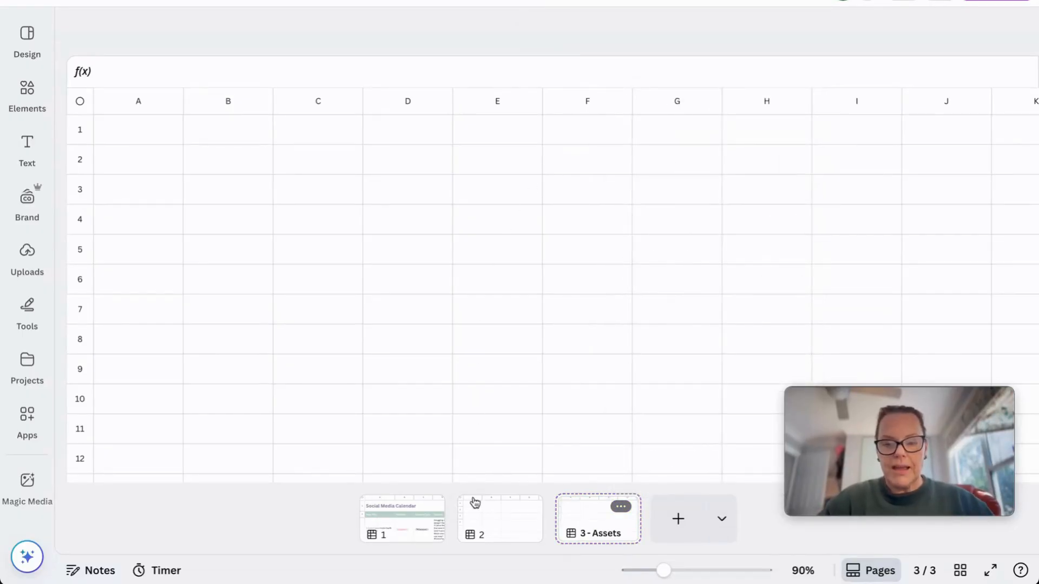
Title page 2 Brainstorming
left_click(490, 525)
left_click(522, 506)
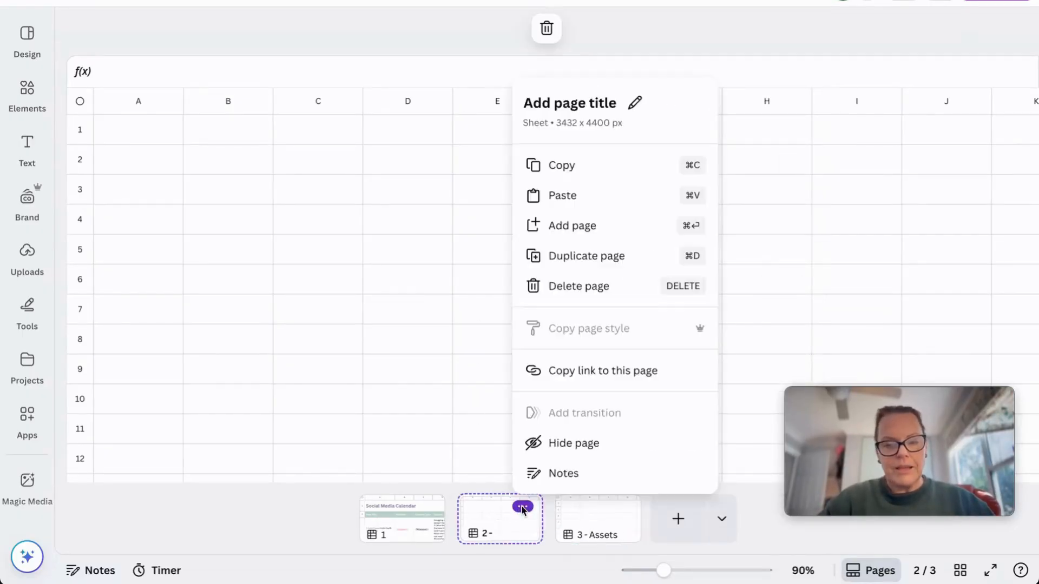
left_click(588, 106)
type("Bra")
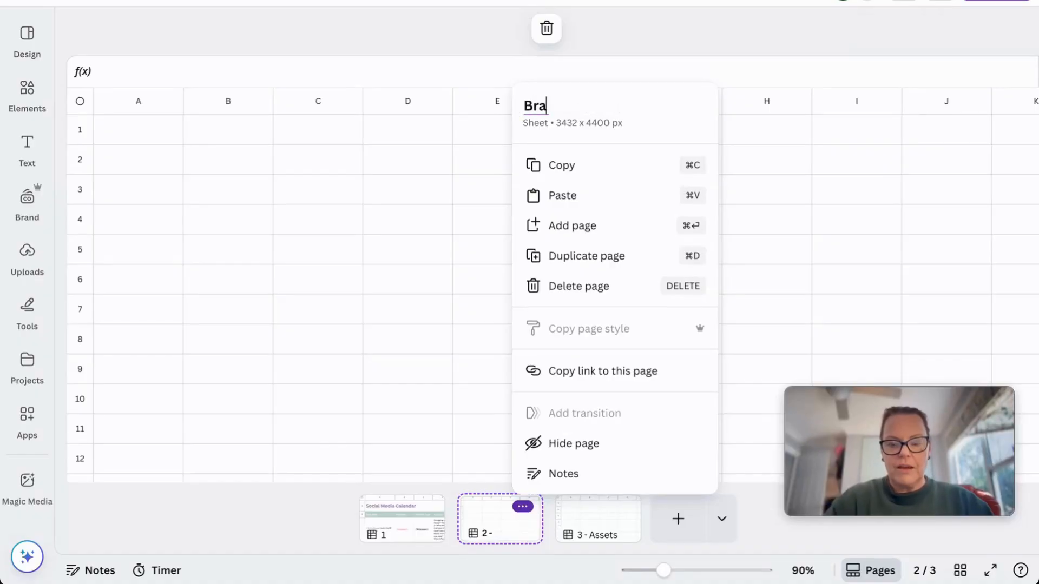
type("instorminh")
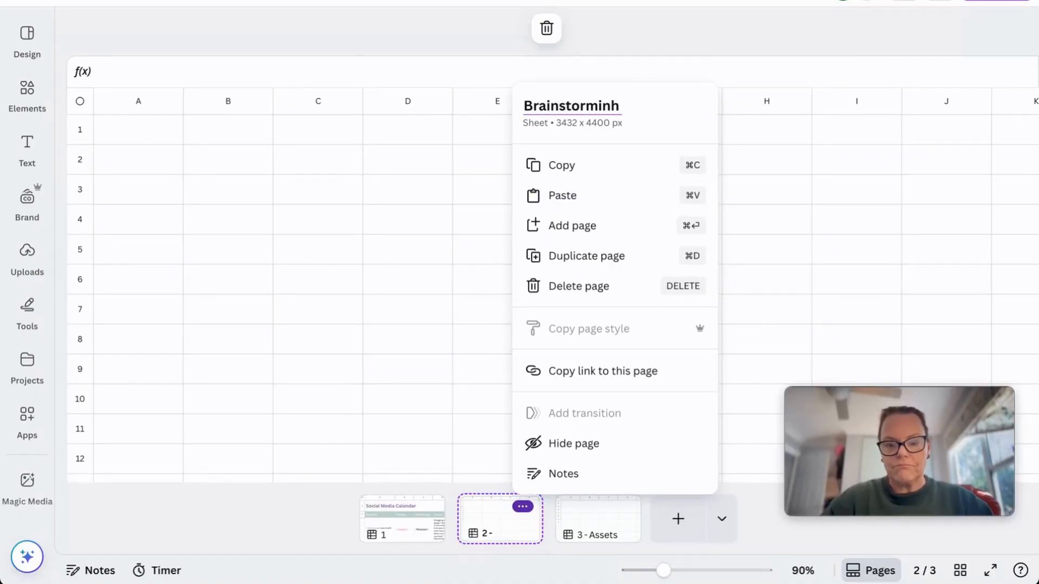
key("BackSpace")
type("g")
left_click(776, 181)
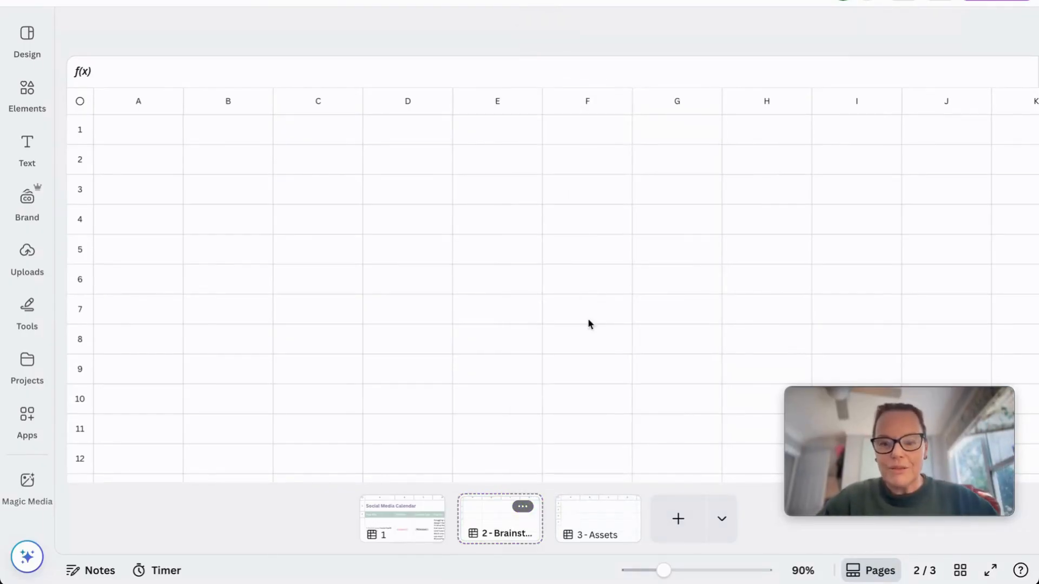
Hide the page thumbnails and go back to the calendar on page 1 by its page number
left_click(882, 577)
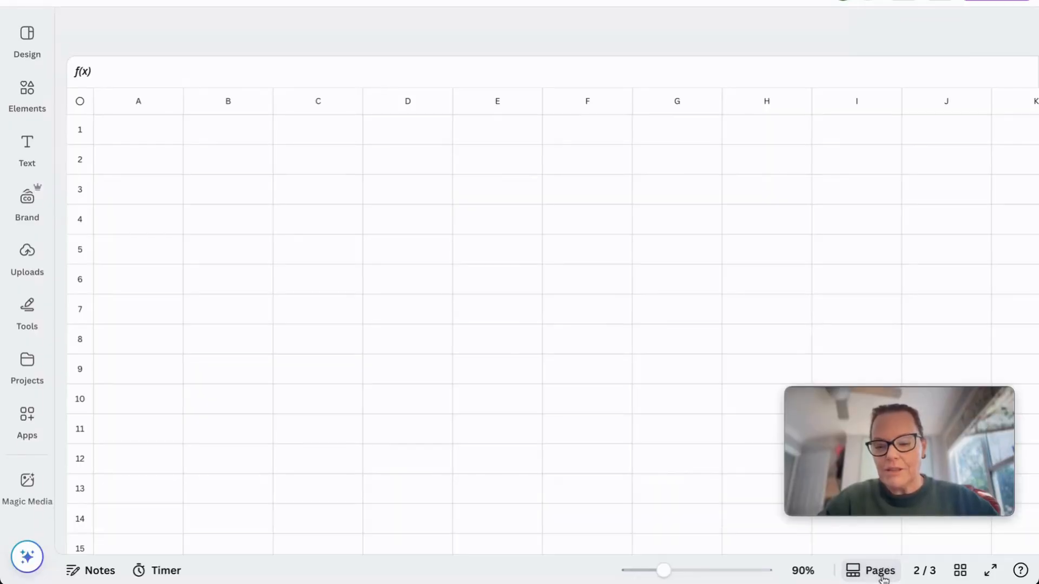
left_click(918, 575)
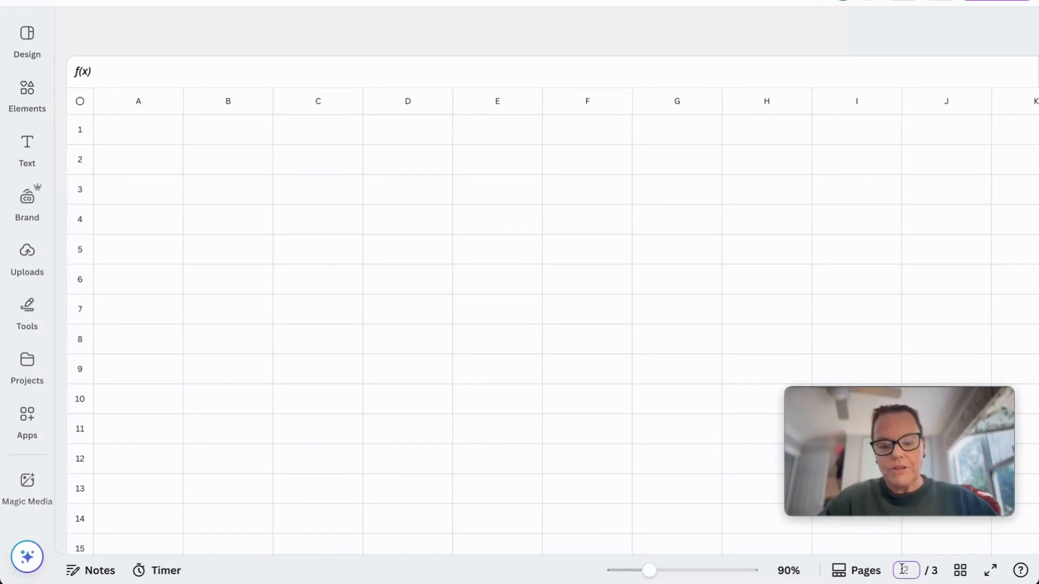
type("1")
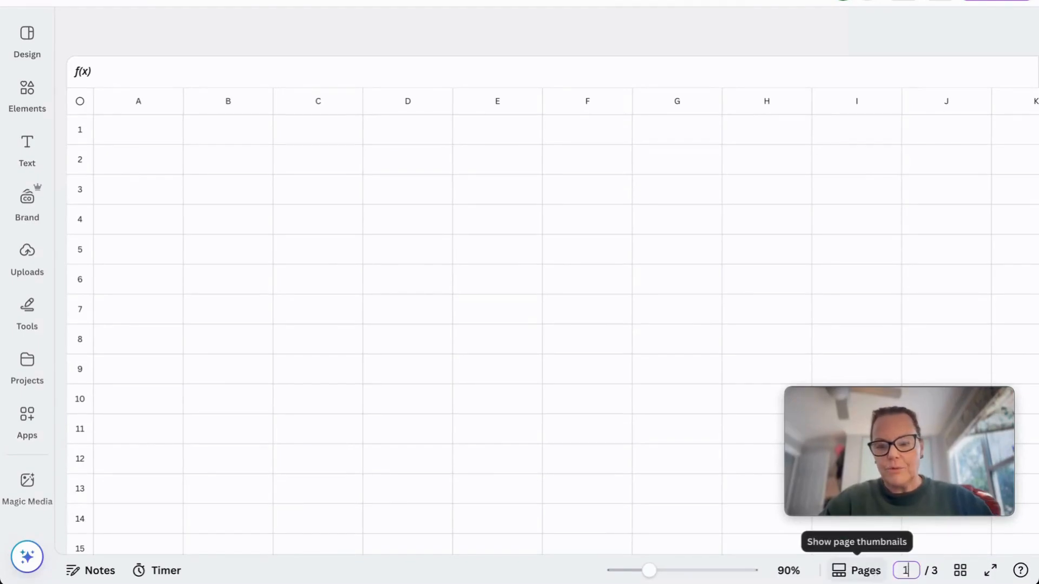
key("Return")
scroll(511, 436, "left", 2)
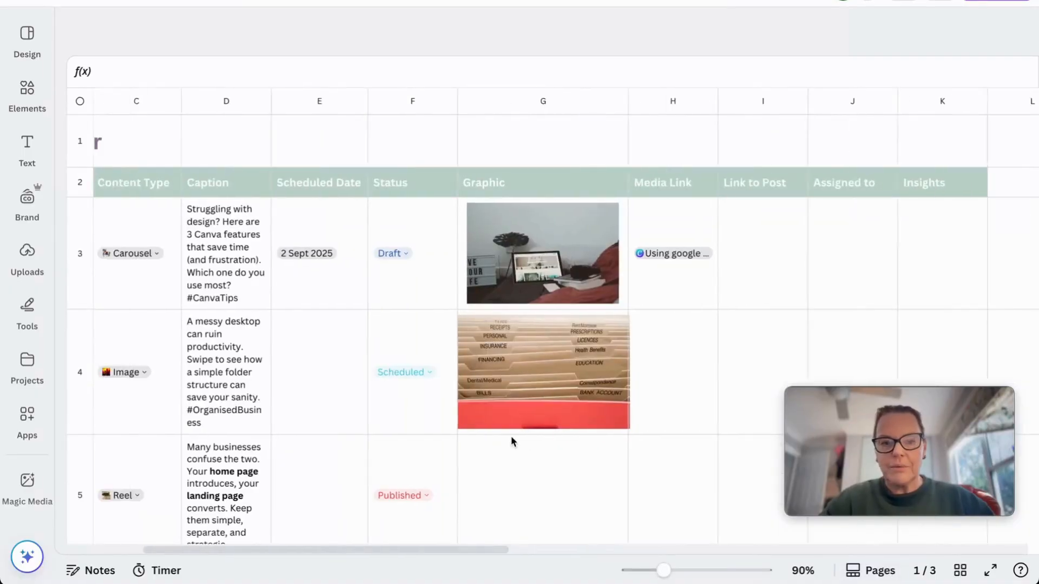